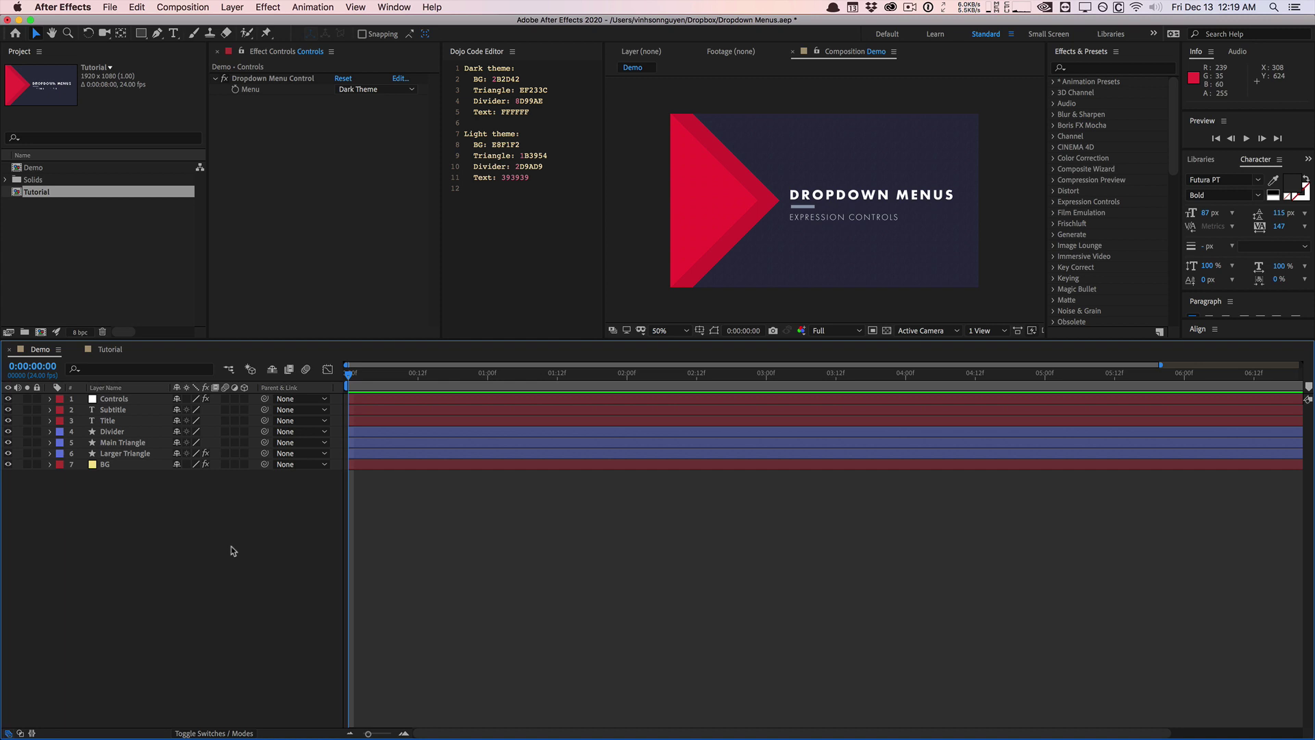
# Switch to Chrome, which shows Adobe's After Effects November 2019 feature summary page
pyautogui.press('super+Tab')
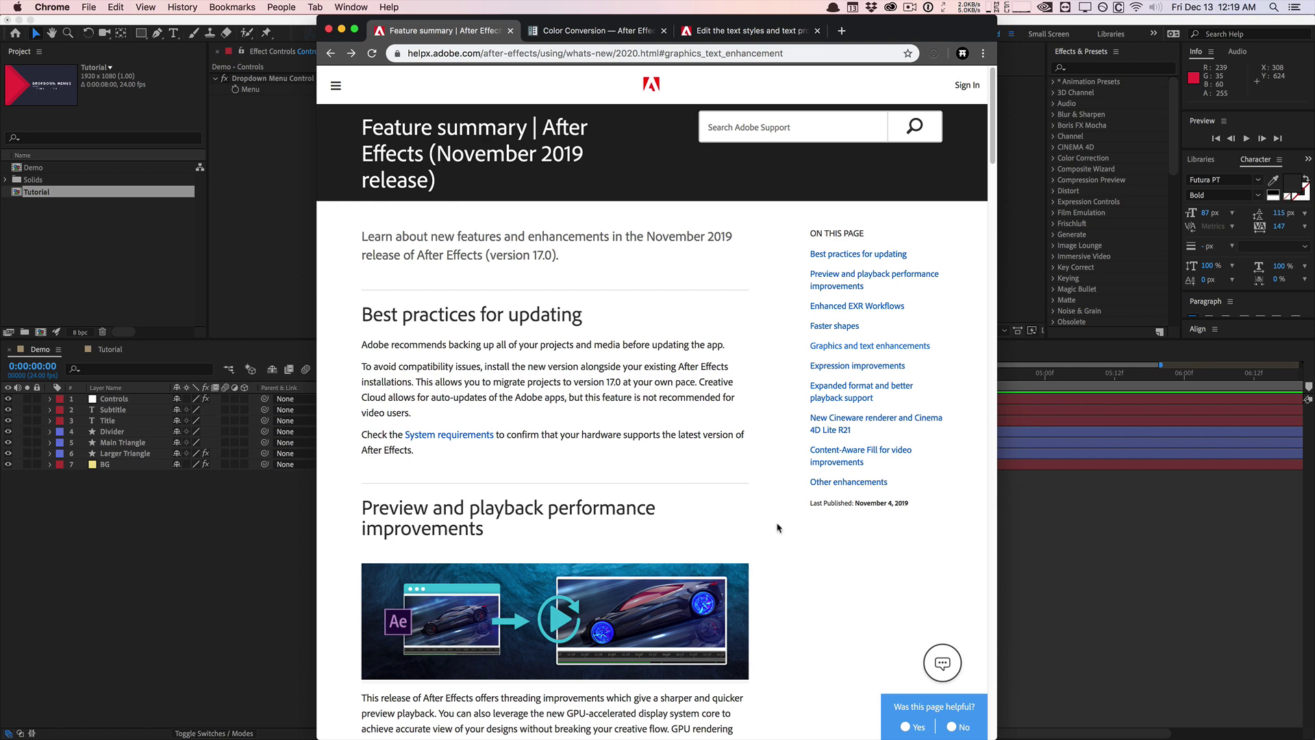
# Scroll the help article down to the Dropdown Menu Control section, then minimize Chrome
pyautogui.scroll(-2, 779, 528)
pyautogui.scroll(-3, 779, 528)
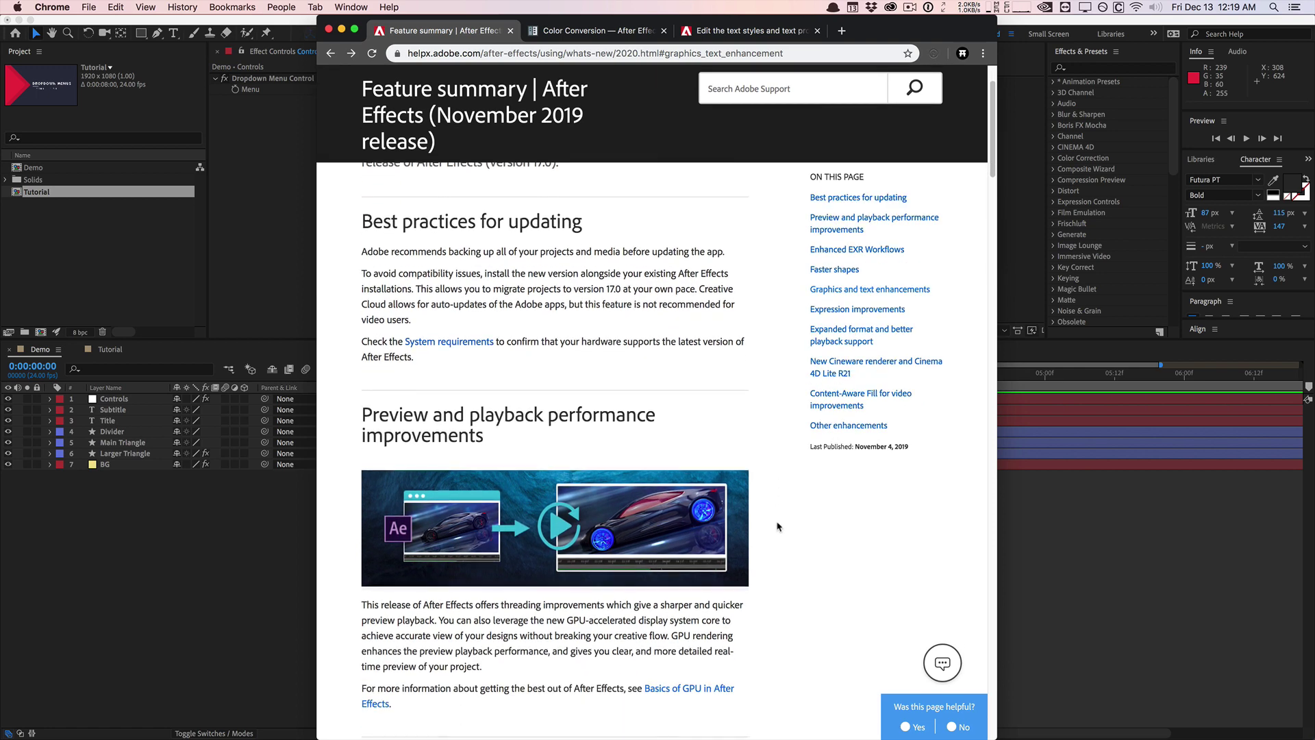
pyautogui.scroll(-6, 779, 527)
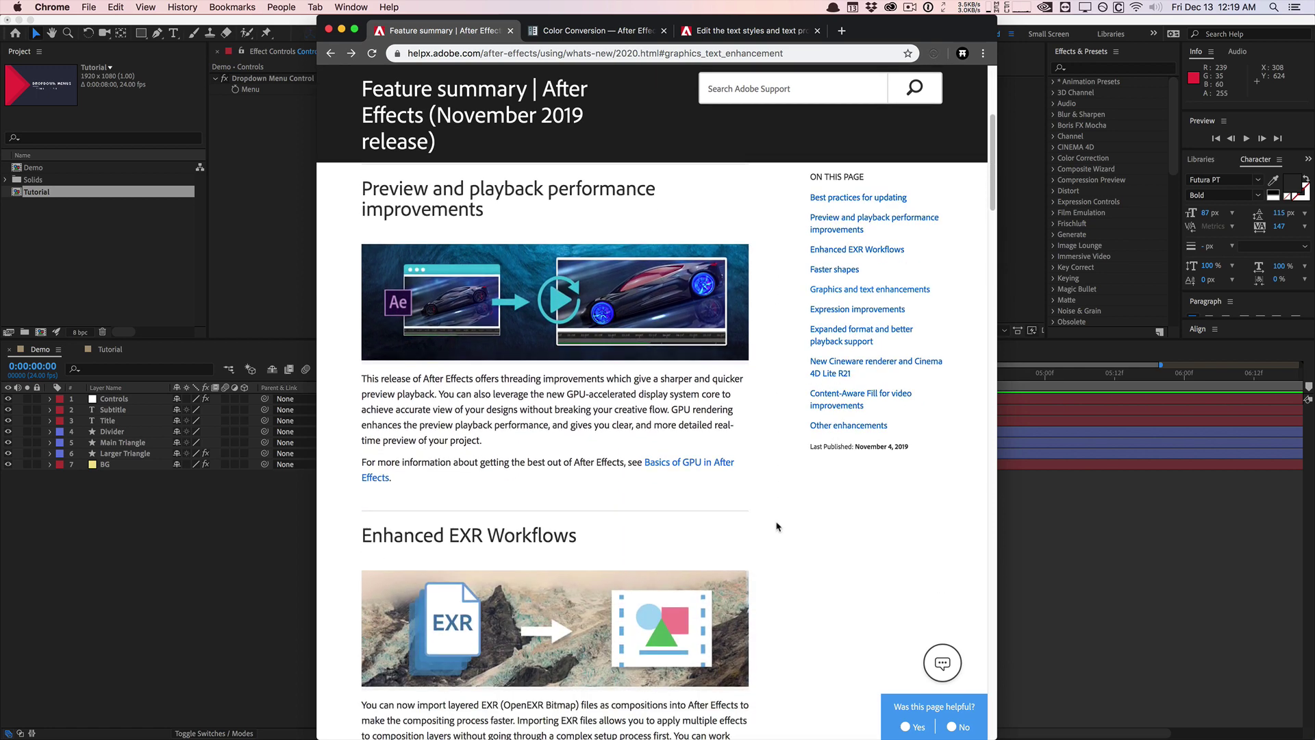
pyautogui.scroll(-2, 778, 526)
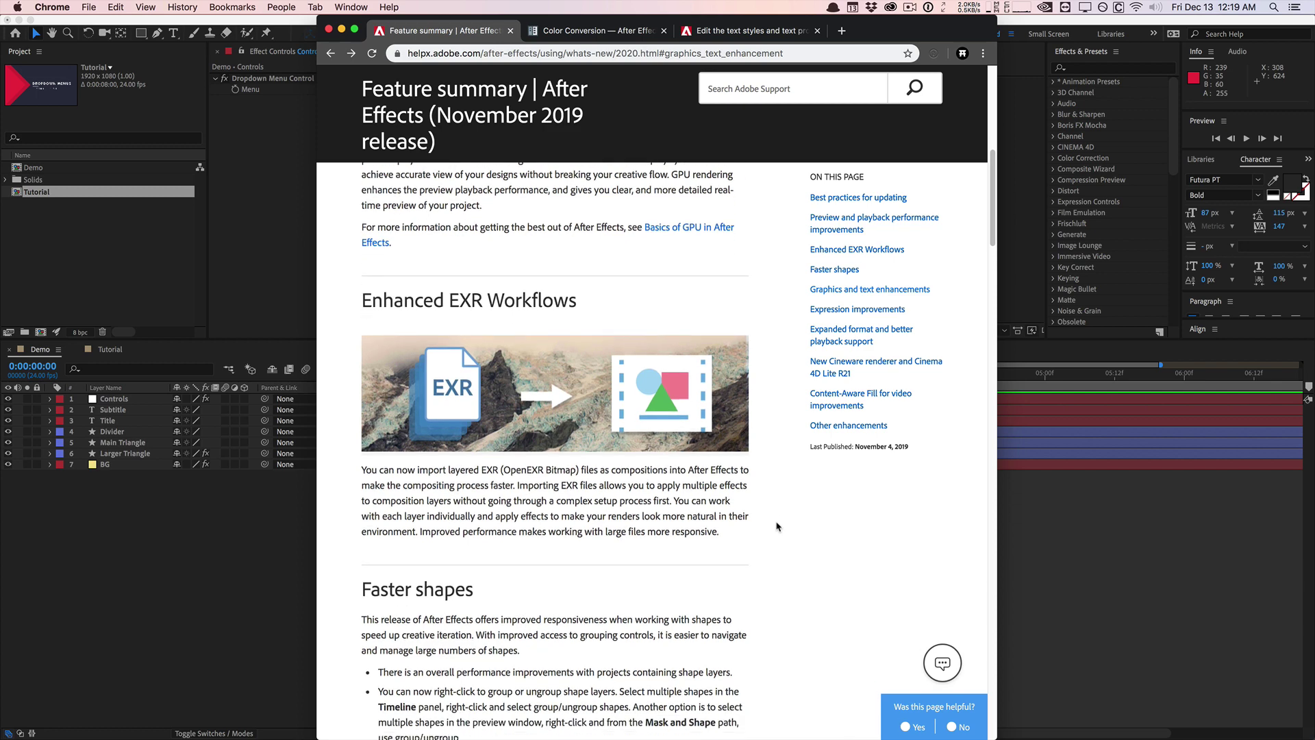
pyautogui.scroll(-3, 778, 526)
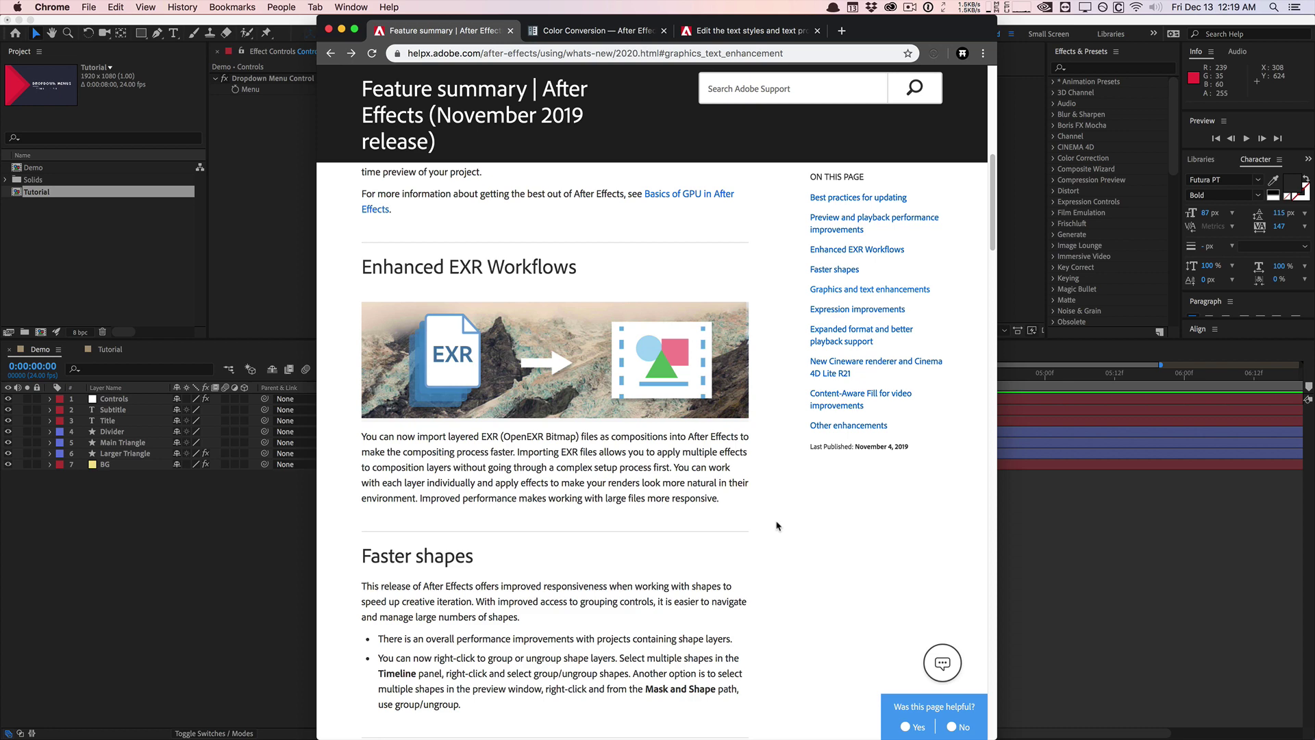
pyautogui.scroll(-5, 778, 526)
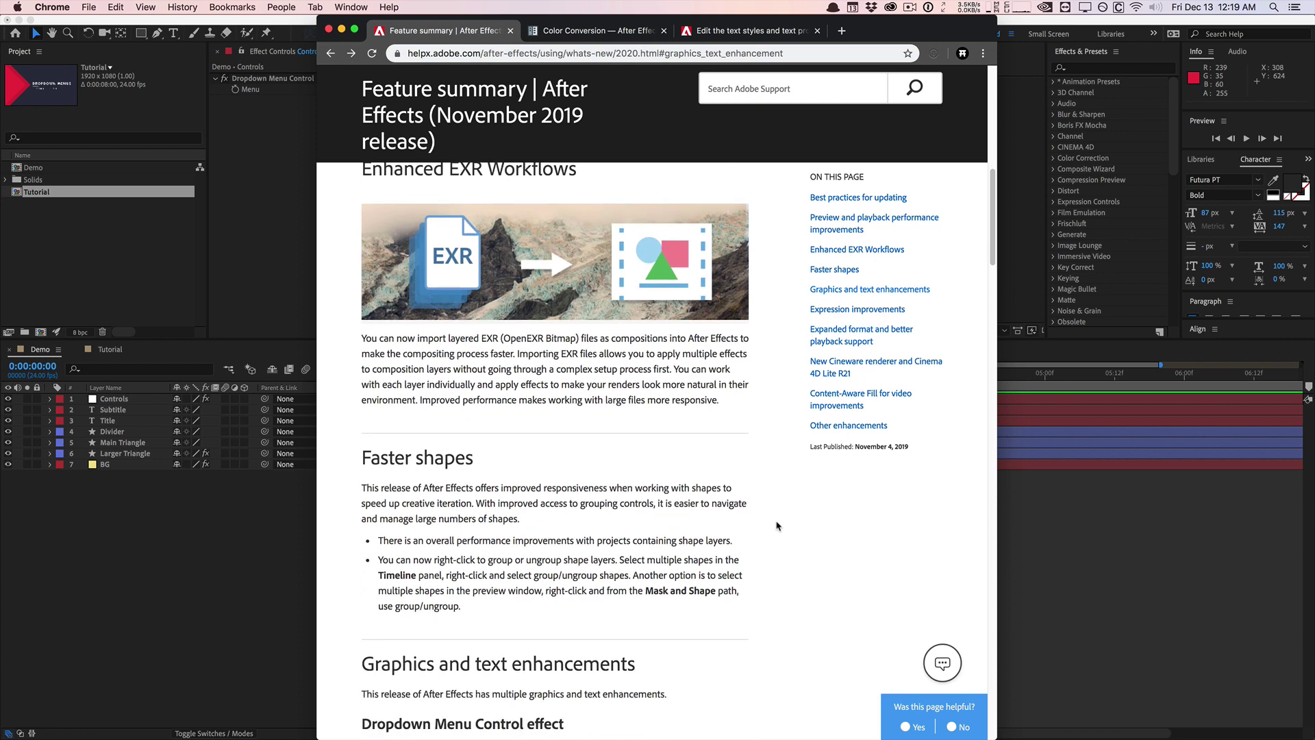
pyautogui.scroll(-5, 778, 526)
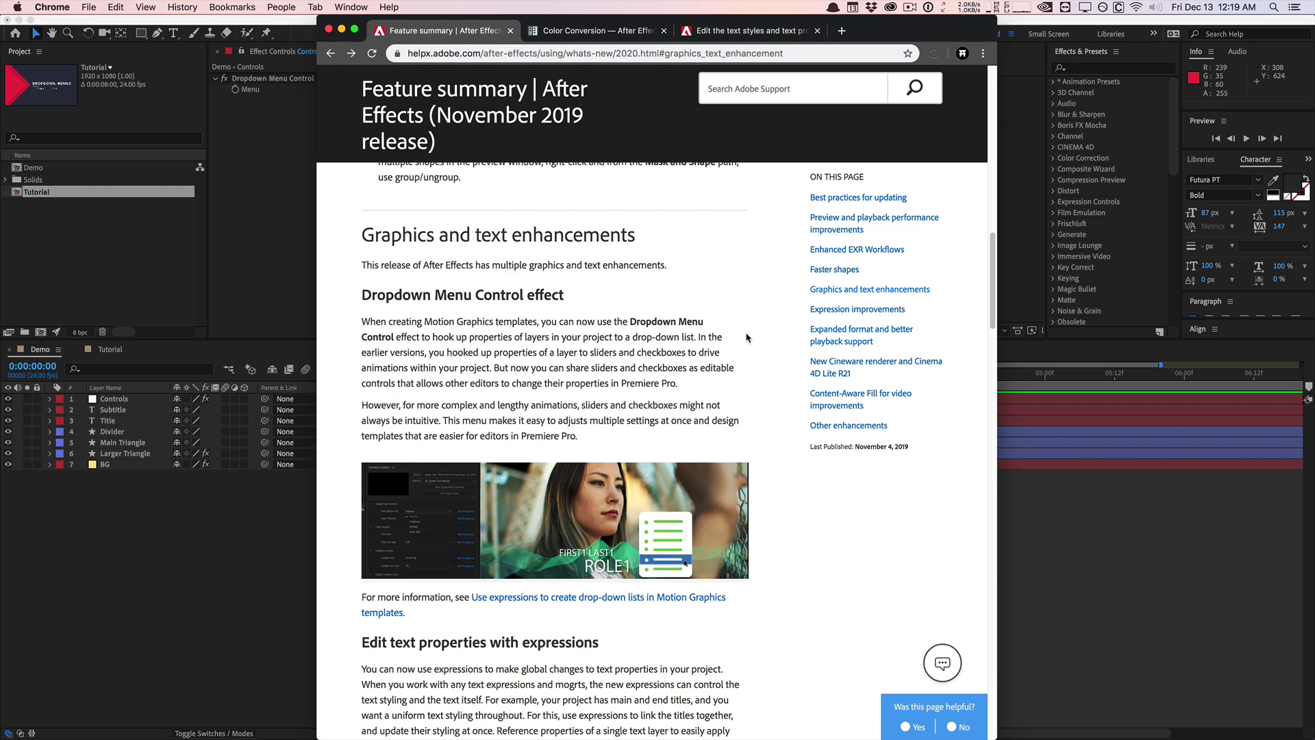
pyautogui.scroll(-2, 519, 294)
pyautogui.scroll(-3, 518, 293)
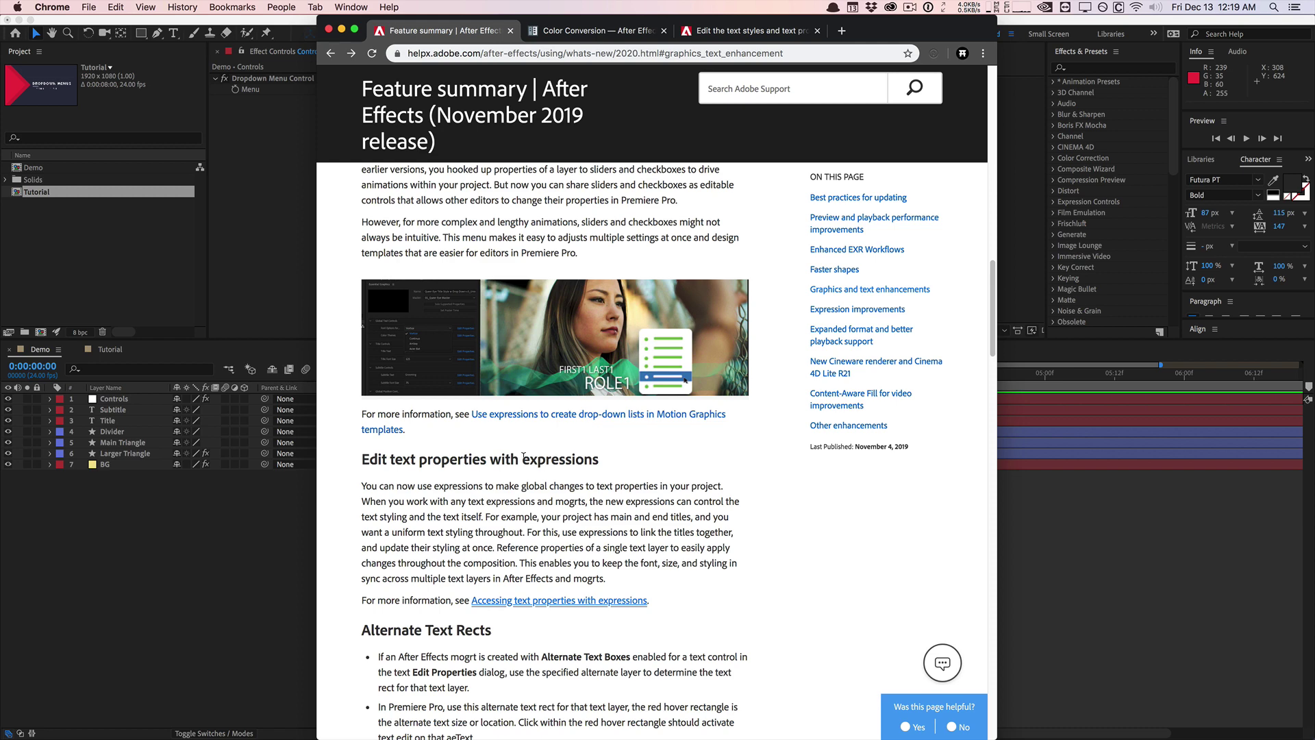
pyautogui.scroll(-2, 524, 450)
pyautogui.scroll(-1, 523, 454)
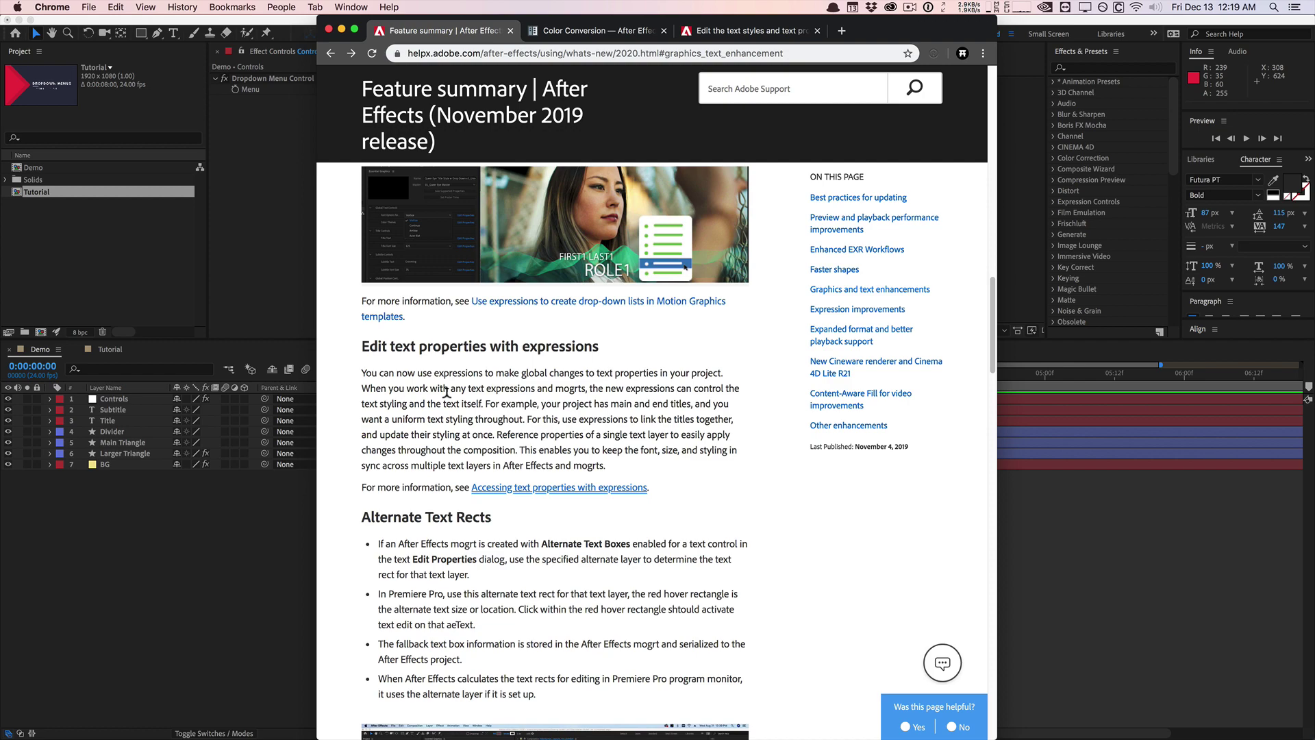
pyautogui.scroll(20, 433, 387)
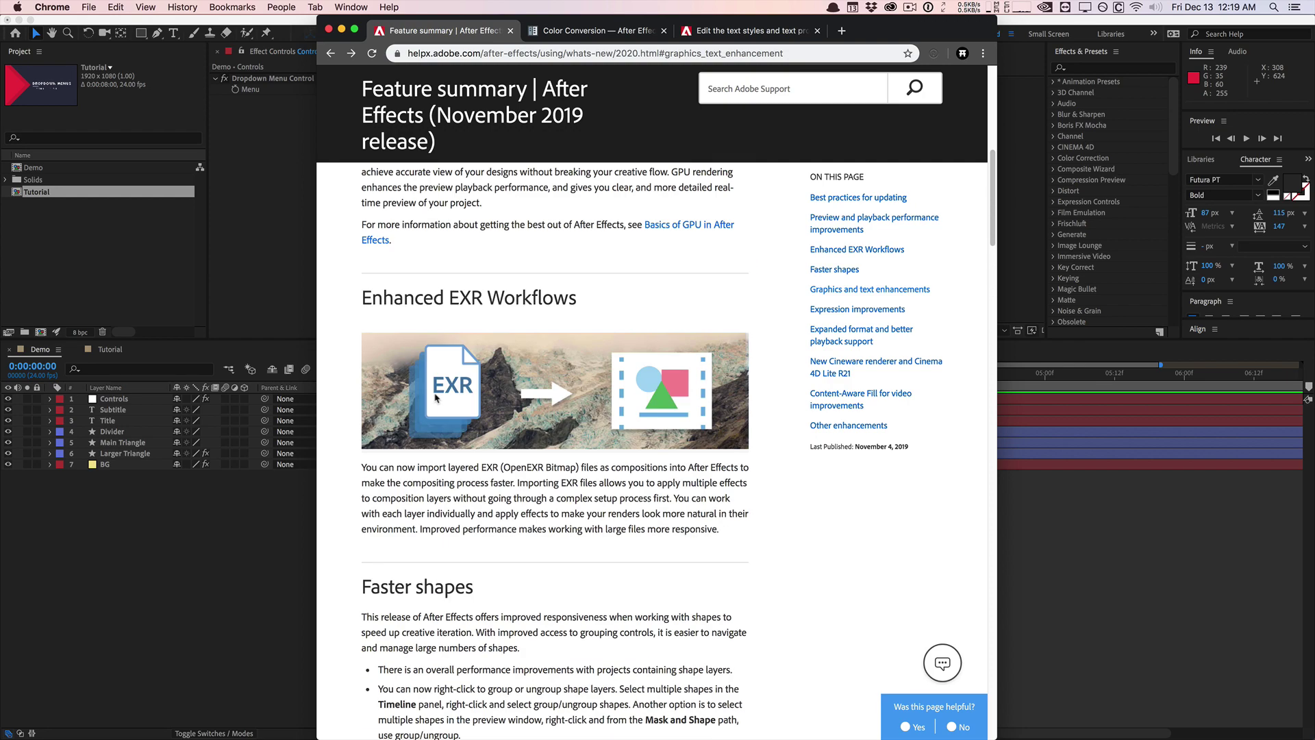
pyautogui.click(341, 30)
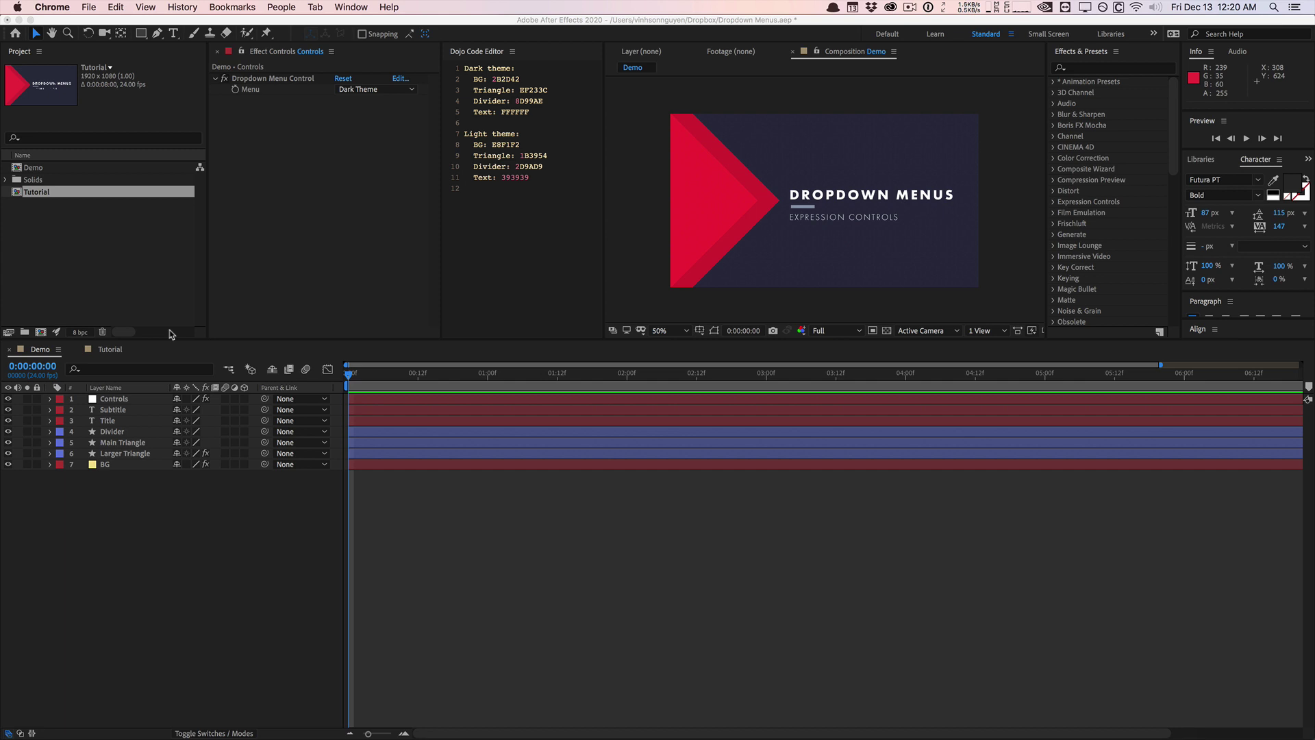
# Select the Controls layer's Dropdown Menu Control, browse Expression Controls, and list its Dark/Light Theme choices
pyautogui.click(320, 82)
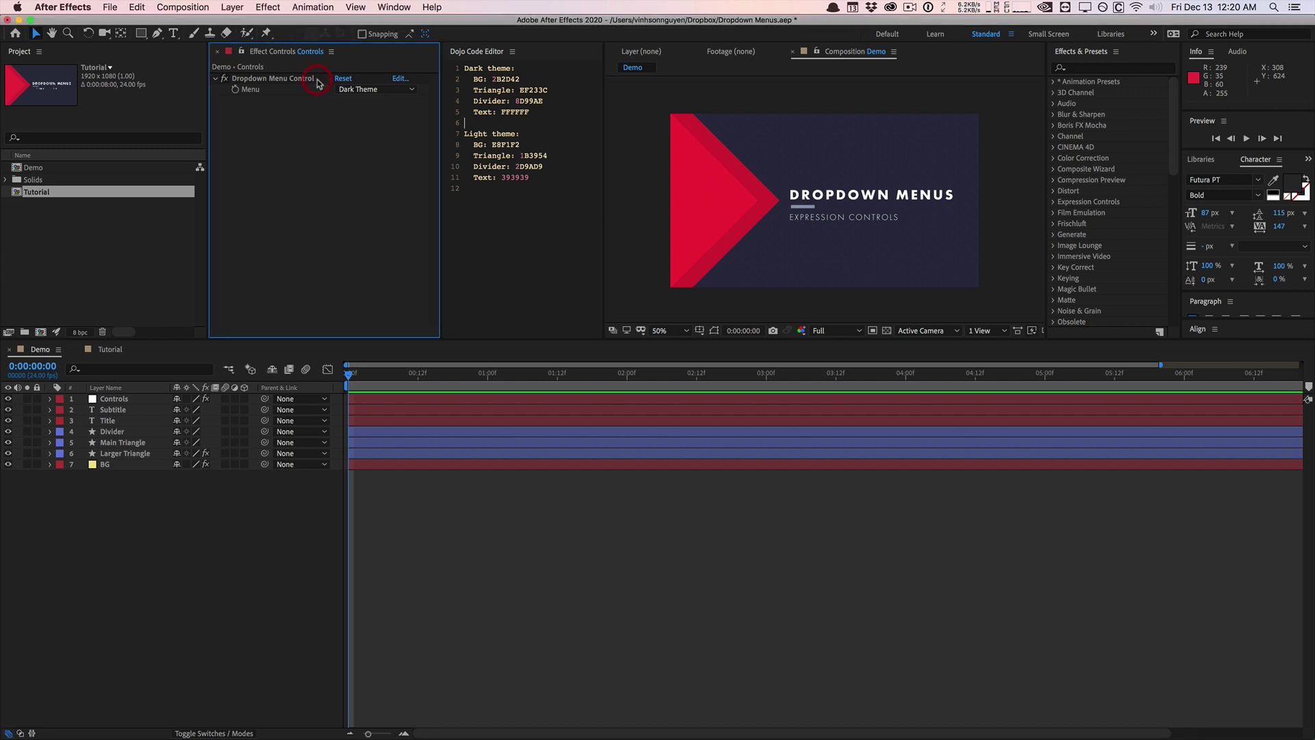
pyautogui.click(308, 84)
pyautogui.click(268, 7)
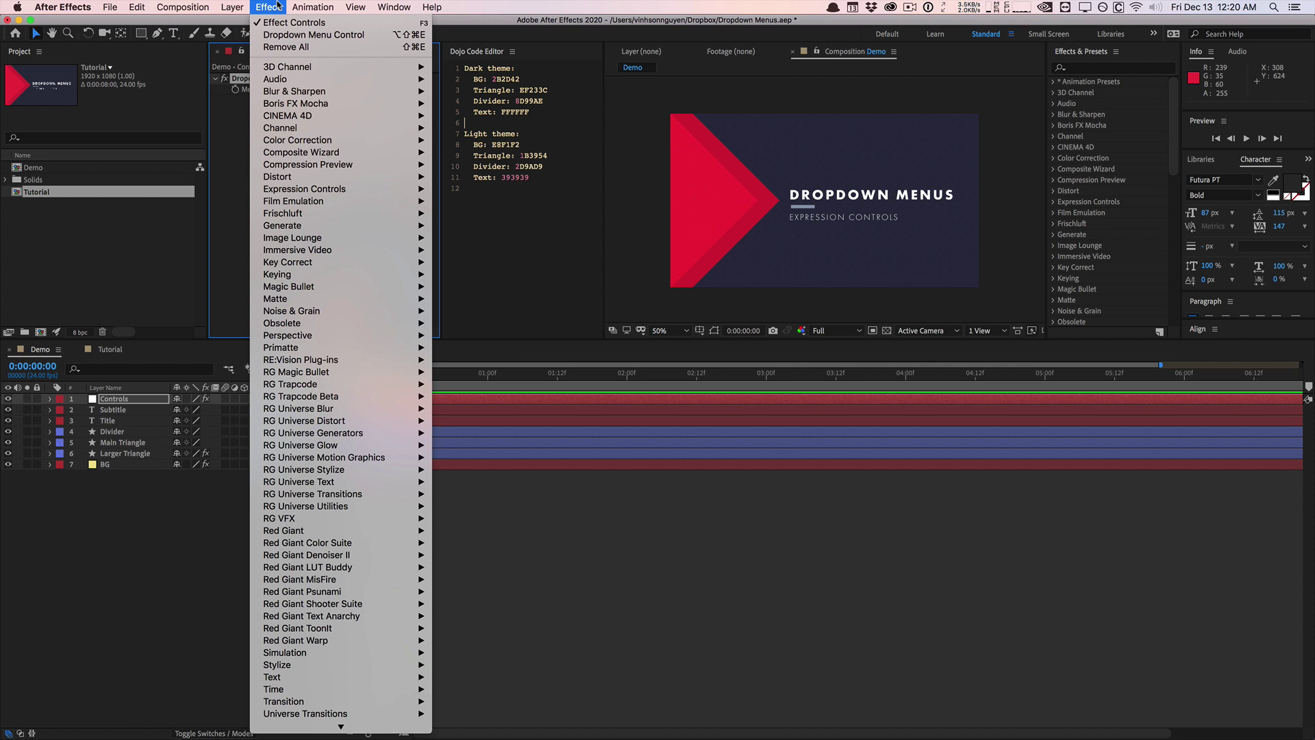
pyautogui.moveTo(309, 192)
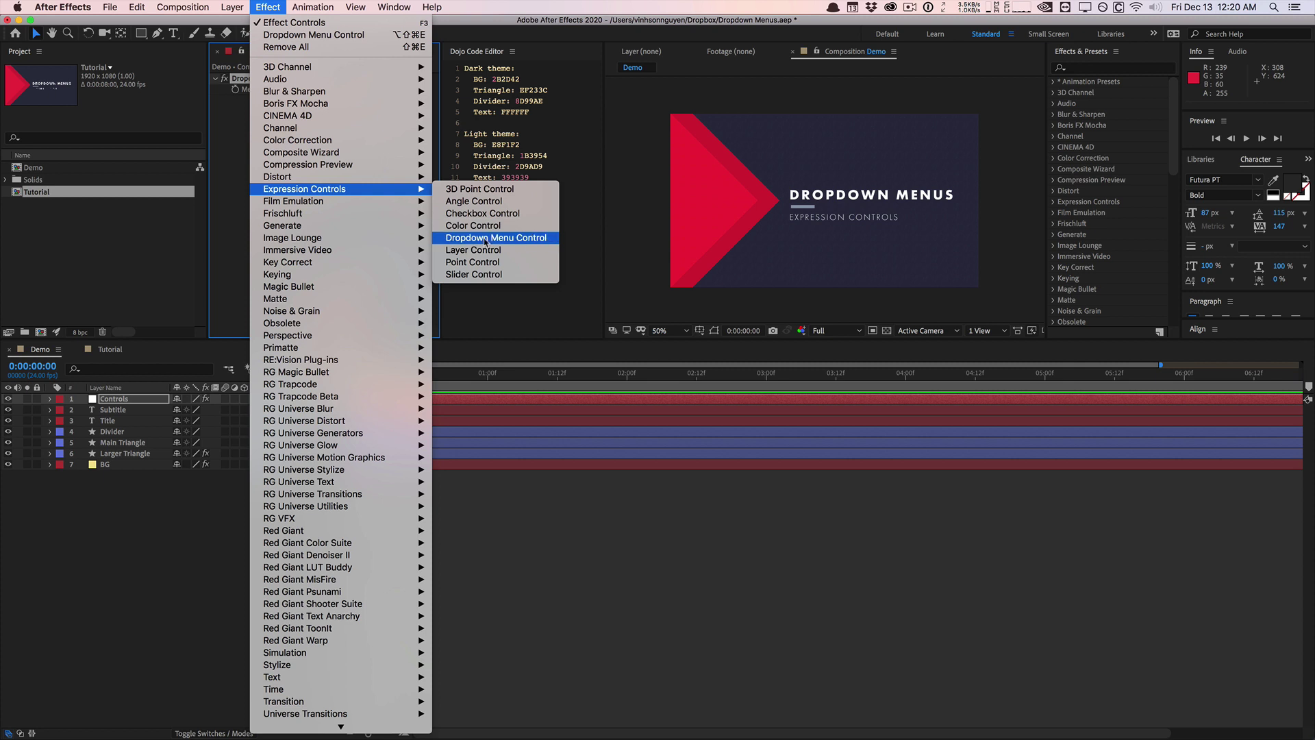
pyautogui.click(235, 220)
pyautogui.click(378, 91)
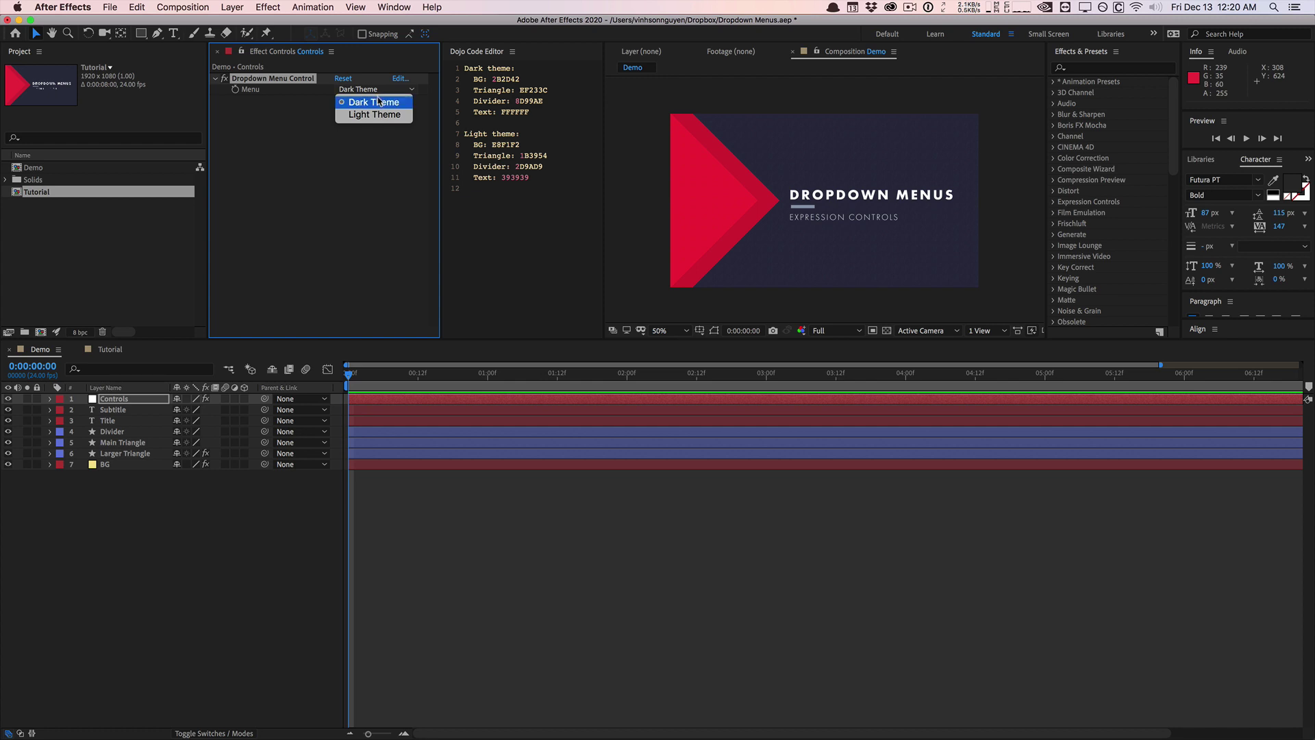
# Set the Controls layer's Menu to Light Theme, then reopen and dismiss the list unchanged
pyautogui.click(377, 114)
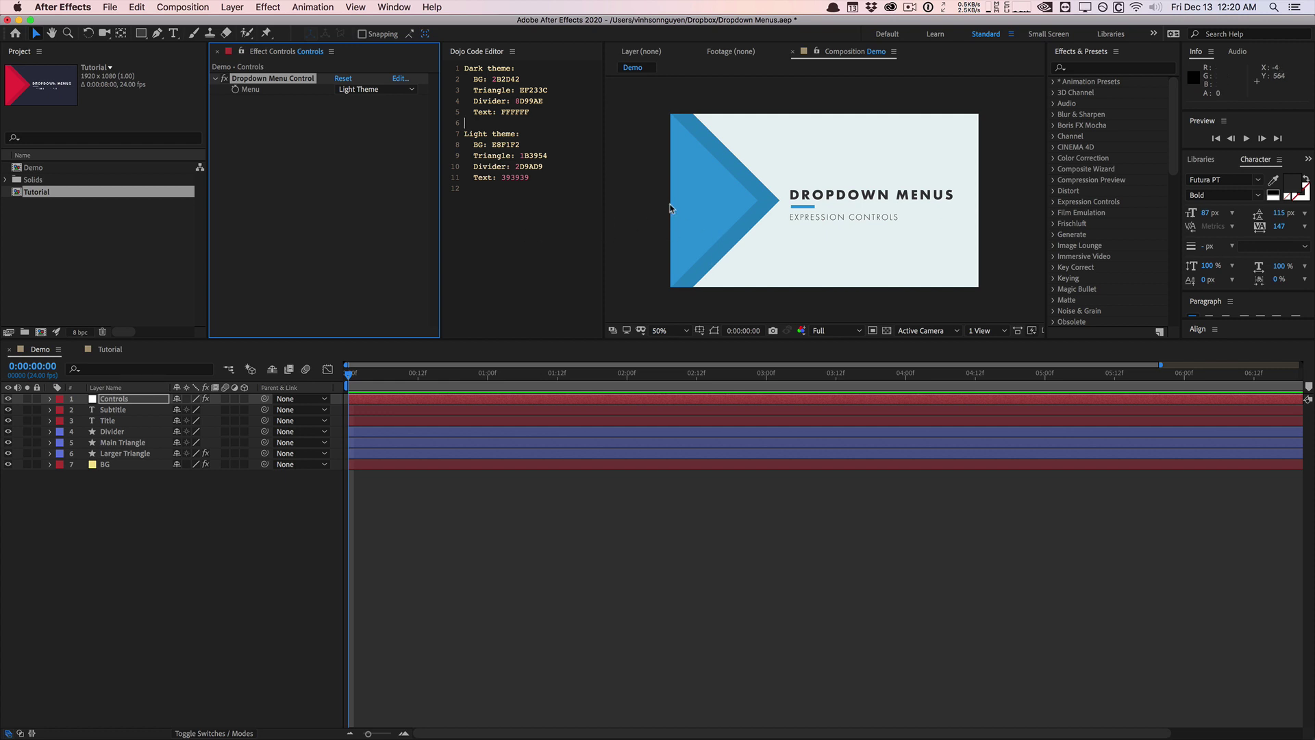
pyautogui.click(370, 89)
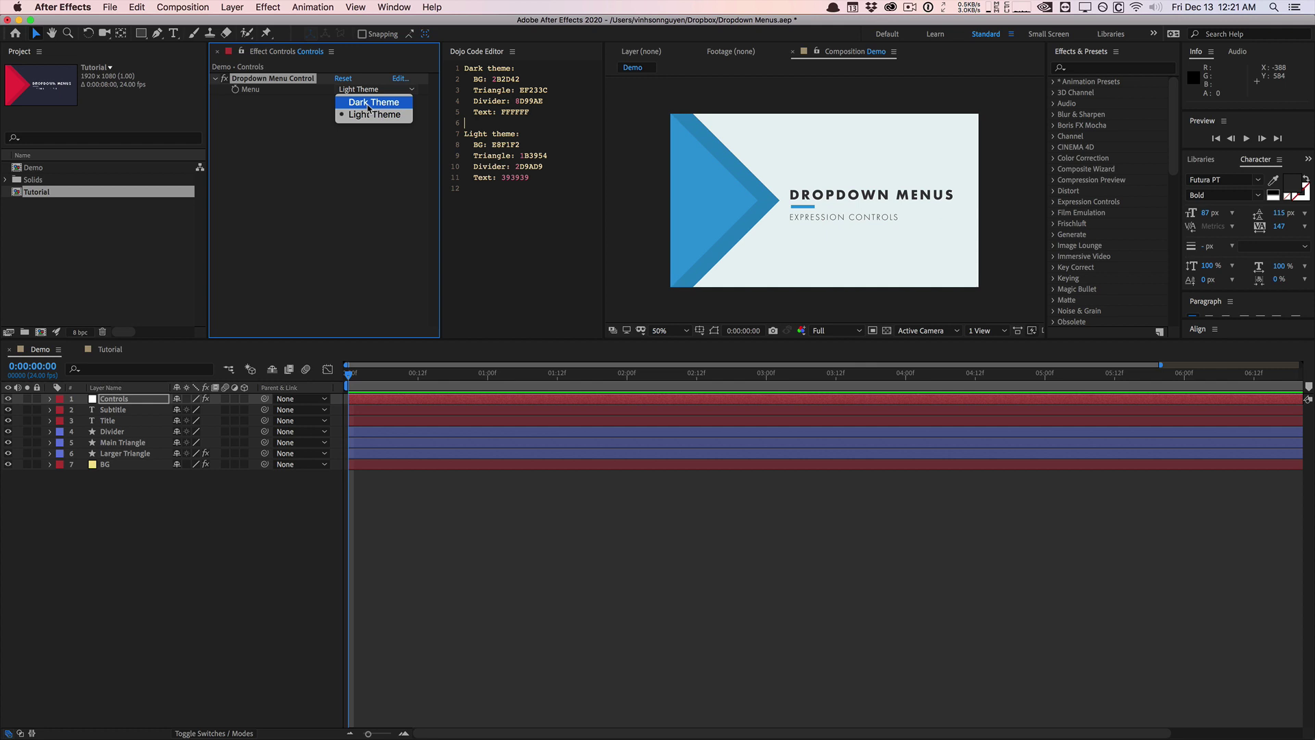
pyautogui.click(272, 115)
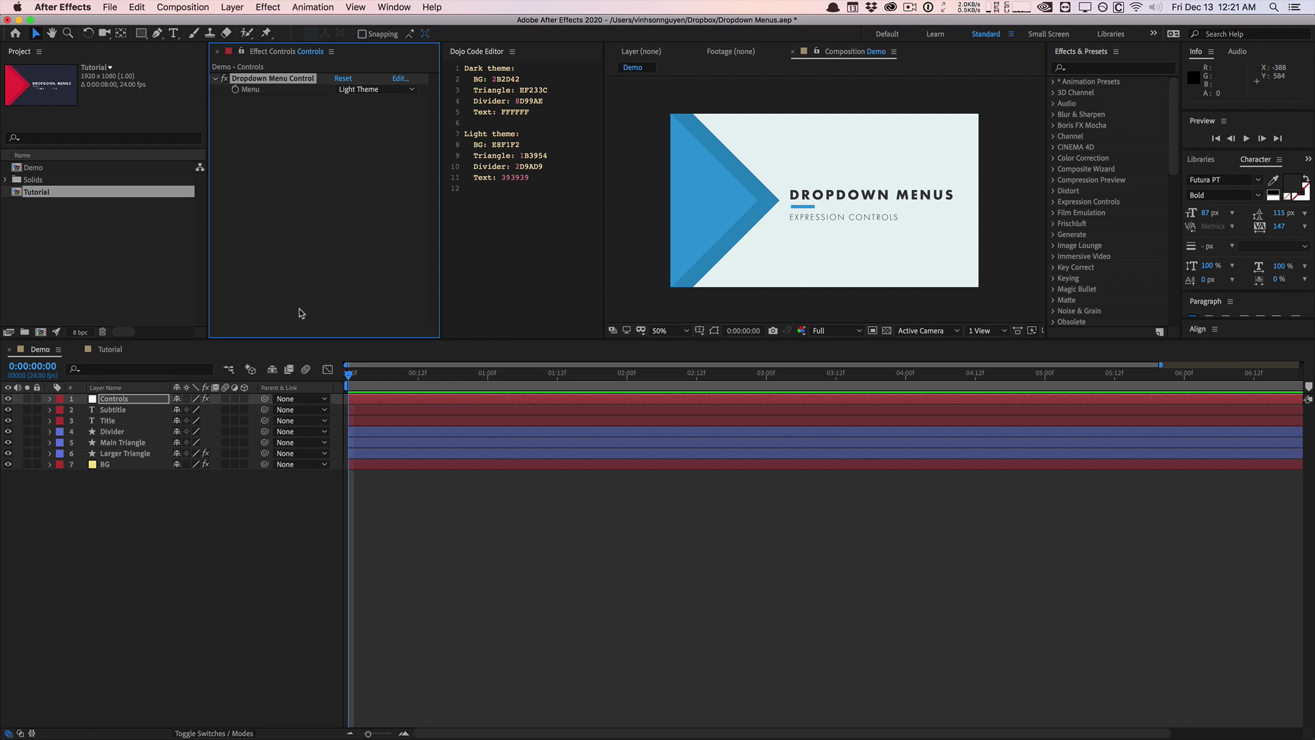
# In the Tutorial comp, add a new null object layer named Control
pyautogui.click(118, 350)
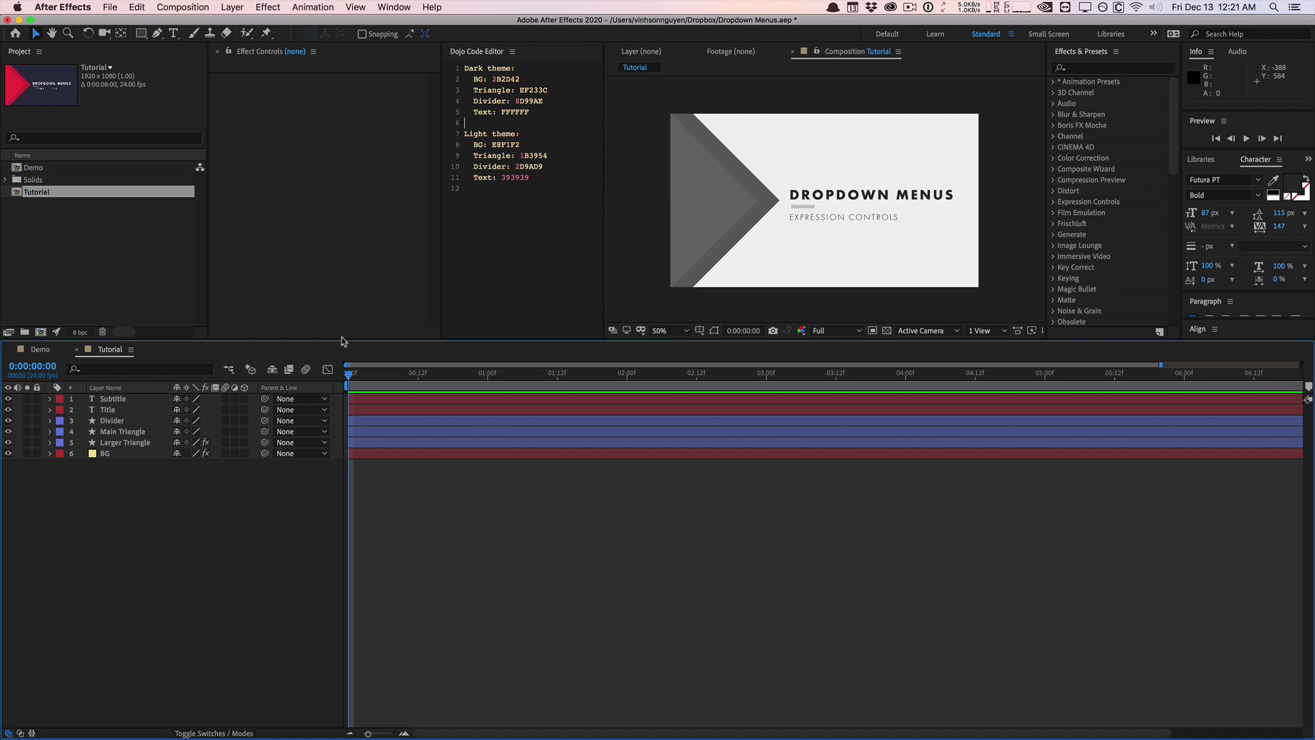
pyautogui.click(136, 453)
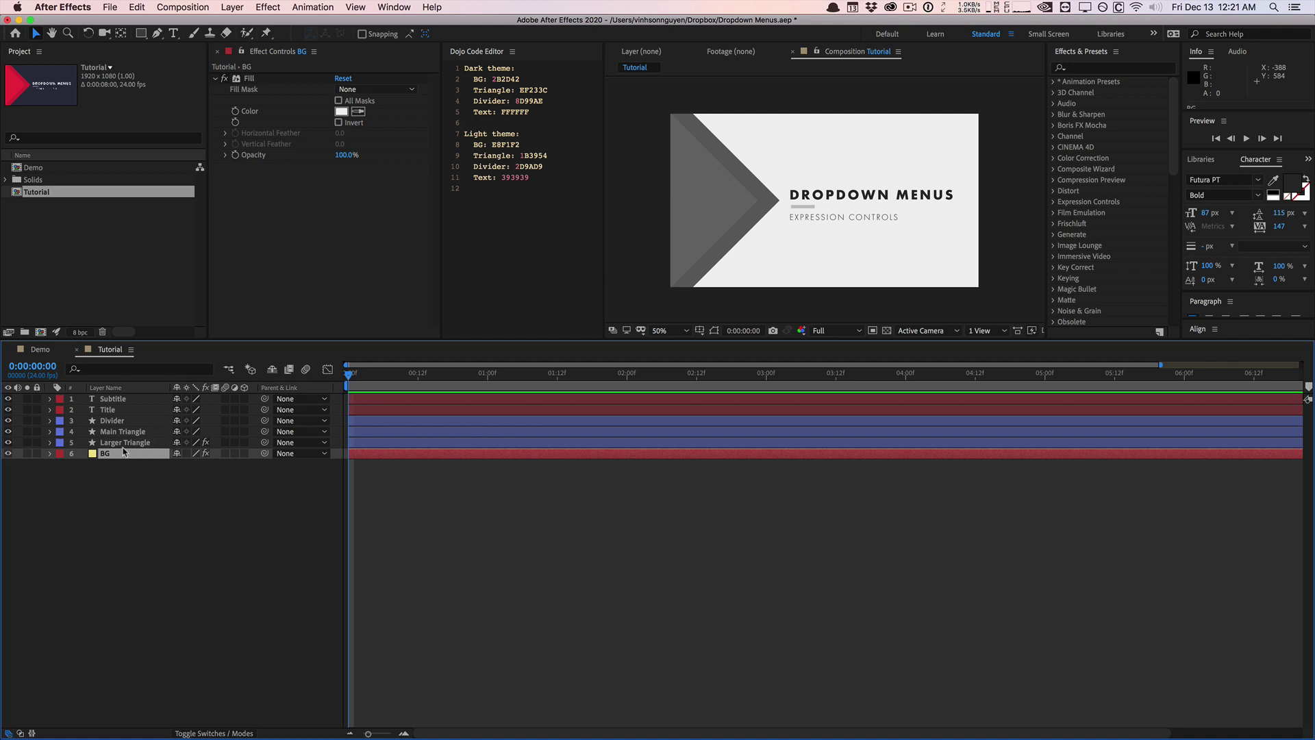
pyautogui.click(121, 488)
pyautogui.click(233, 7)
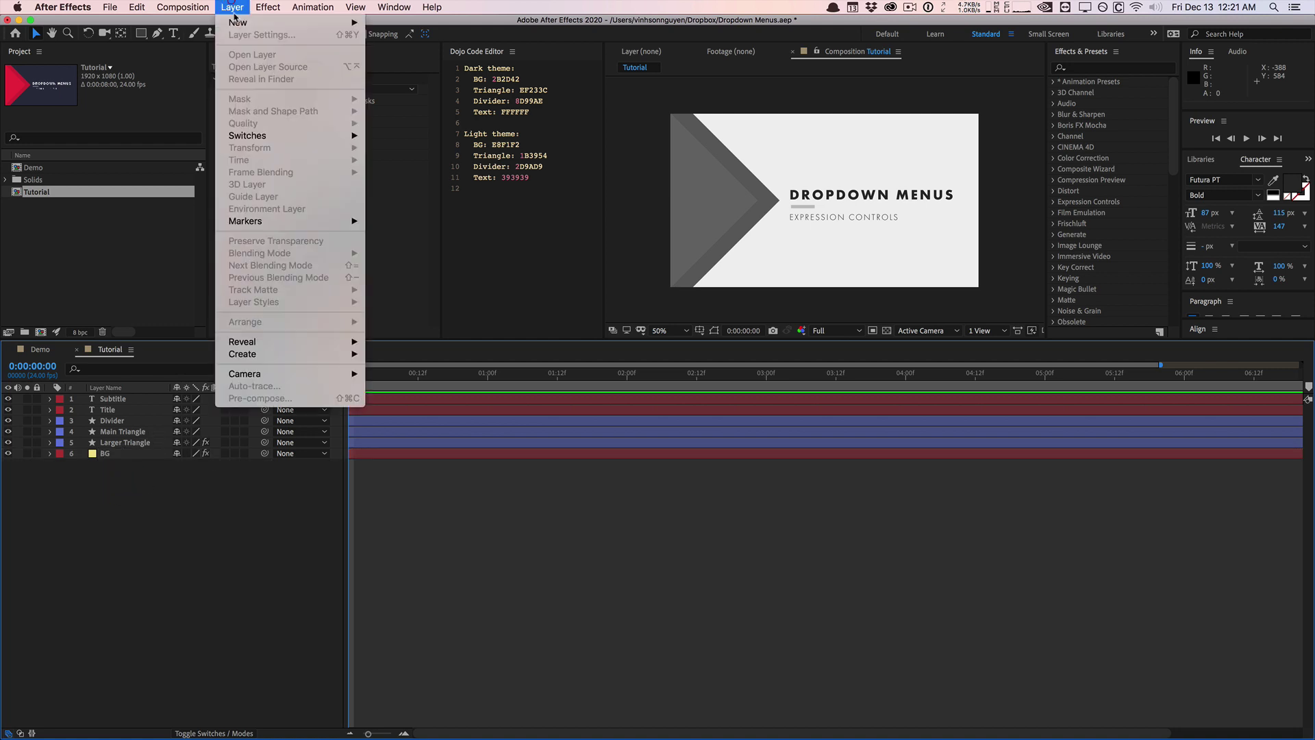
pyautogui.moveTo(260, 22)
pyautogui.click(411, 75)
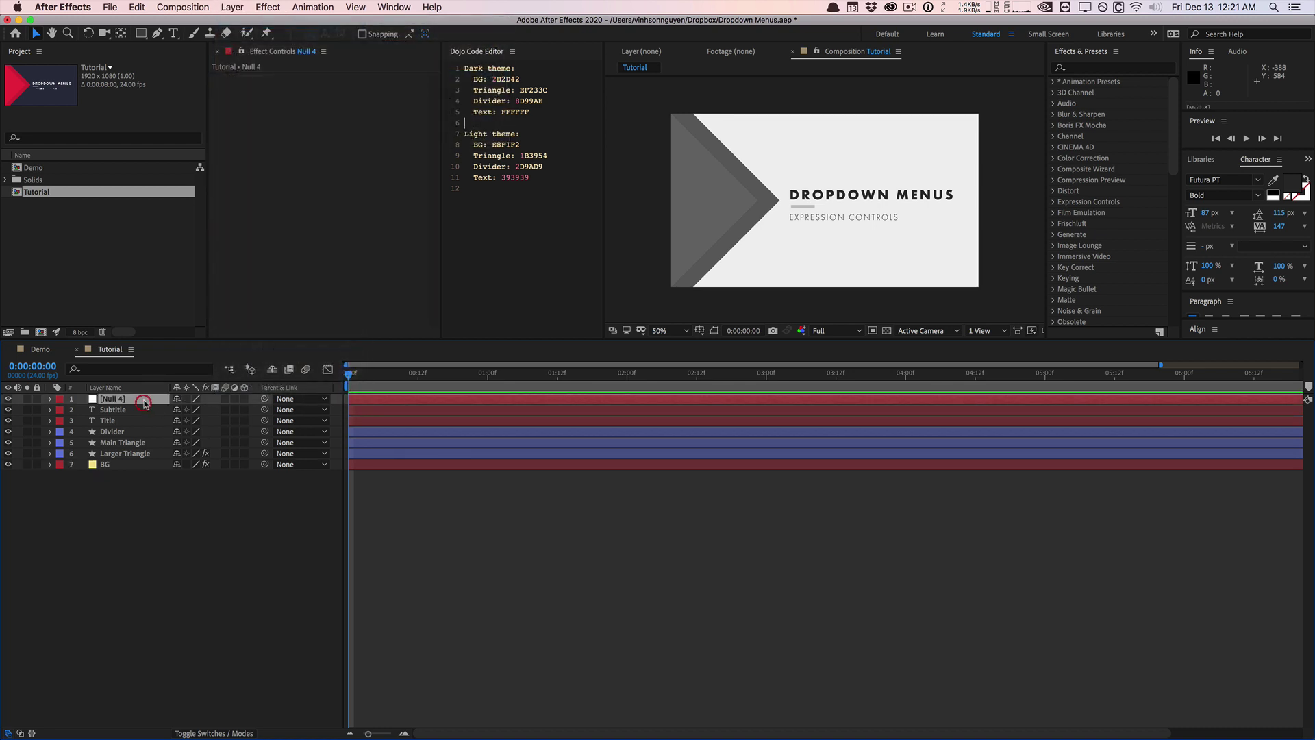
pyautogui.press('Return')
pyautogui.write('Control')
pyautogui.press('Return')
# Apply a Dropdown Menu Control to Control and preview its default Item 1–3 list
pyautogui.click(268, 7)
pyautogui.moveTo(305, 189)
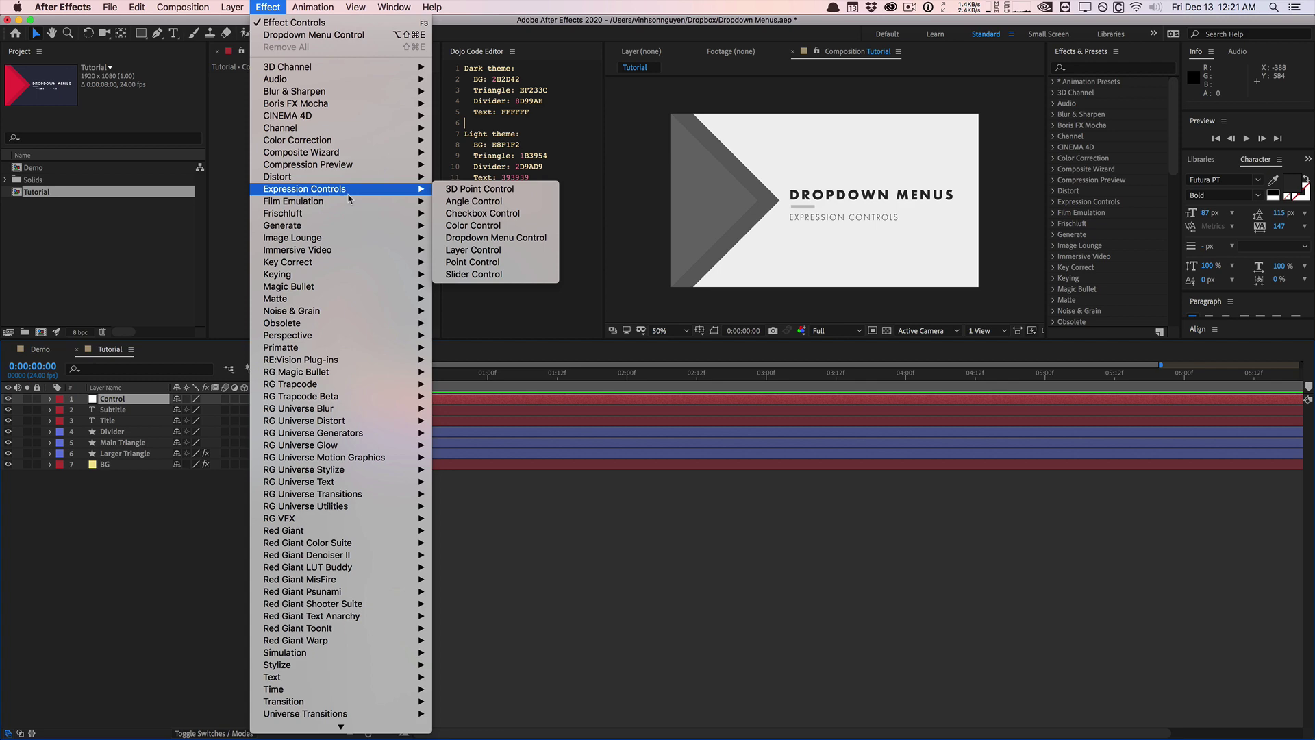
pyautogui.click(466, 238)
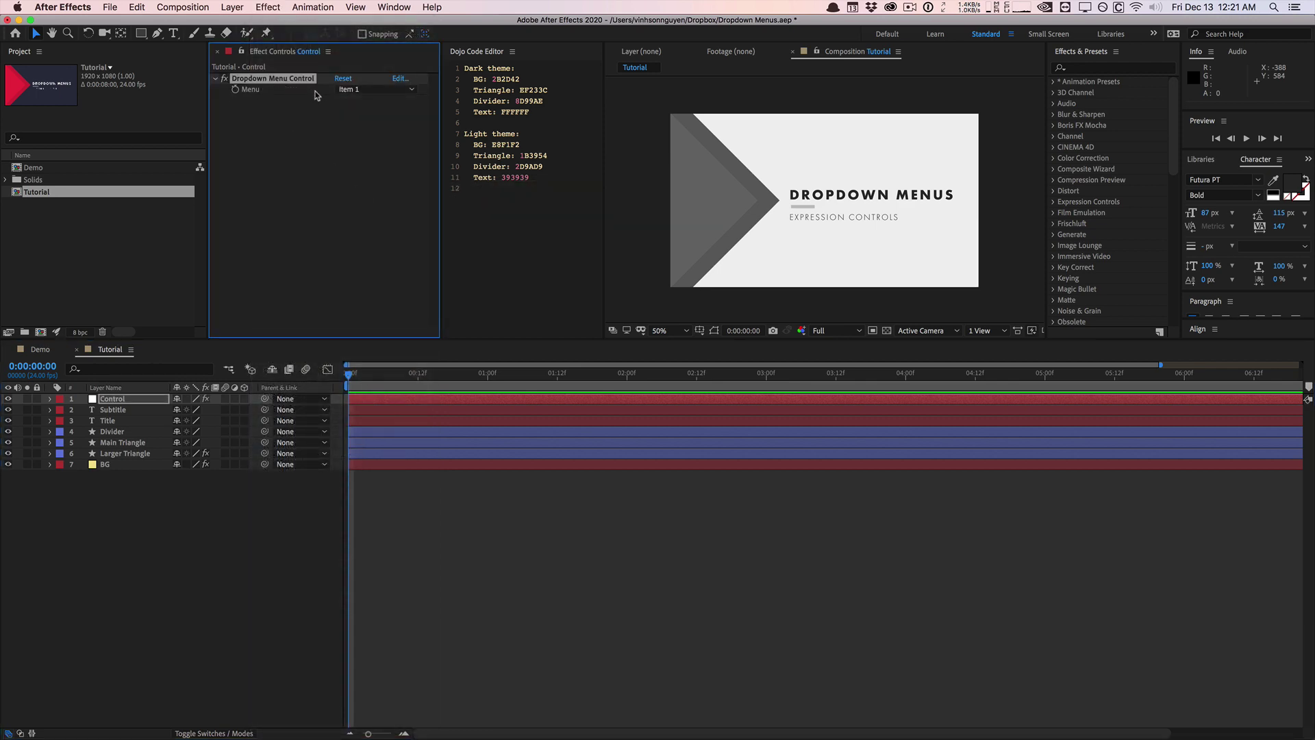
pyautogui.click(363, 89)
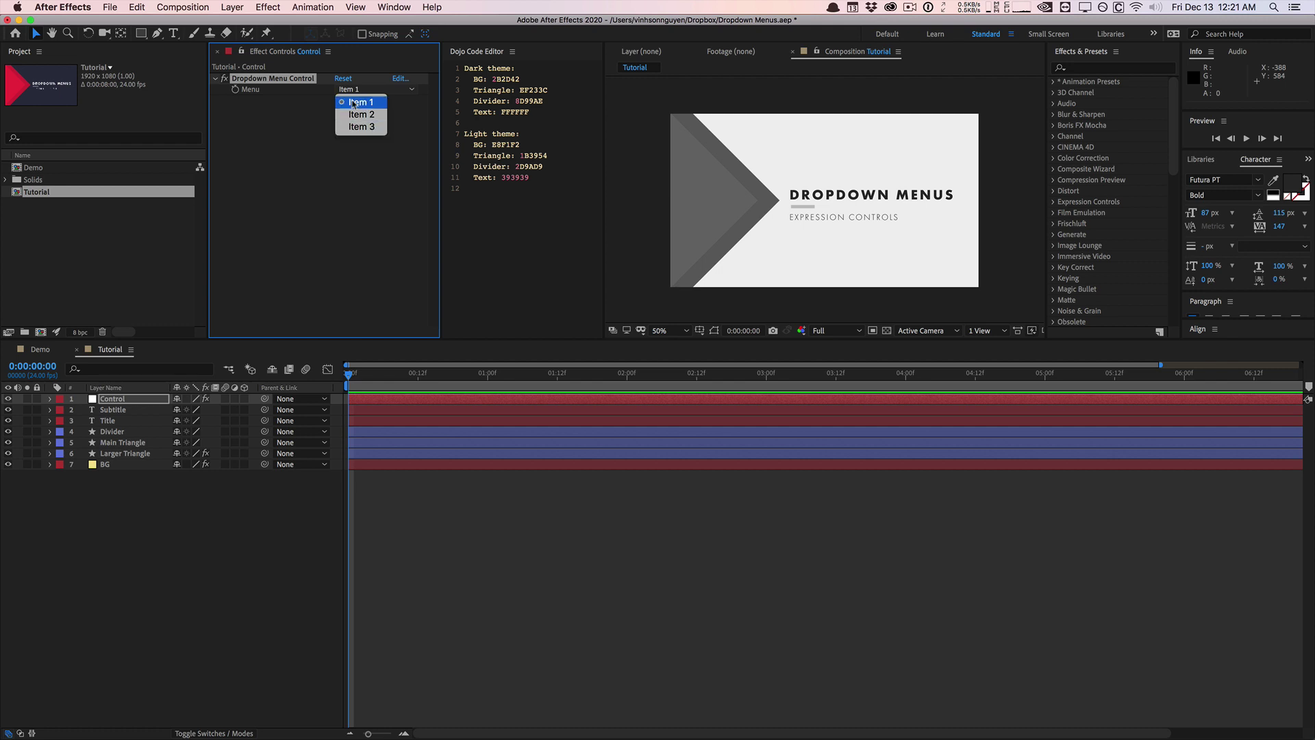
pyautogui.click(259, 91)
# Rename the first two dropdown items to Dark Theme and Light Theme
pyautogui.click(400, 78)
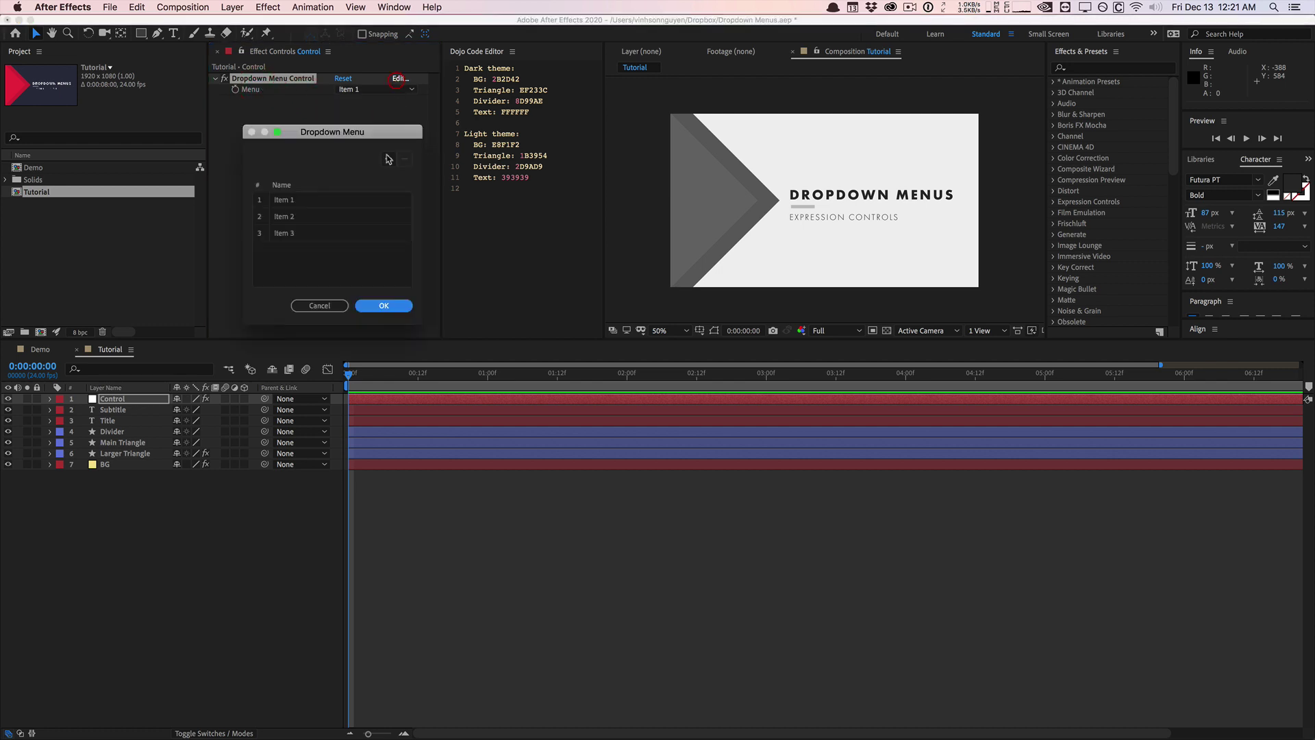
pyautogui.moveTo(366, 142); pyautogui.dragTo(362, 171)
pyautogui.doubleClick(308, 227)
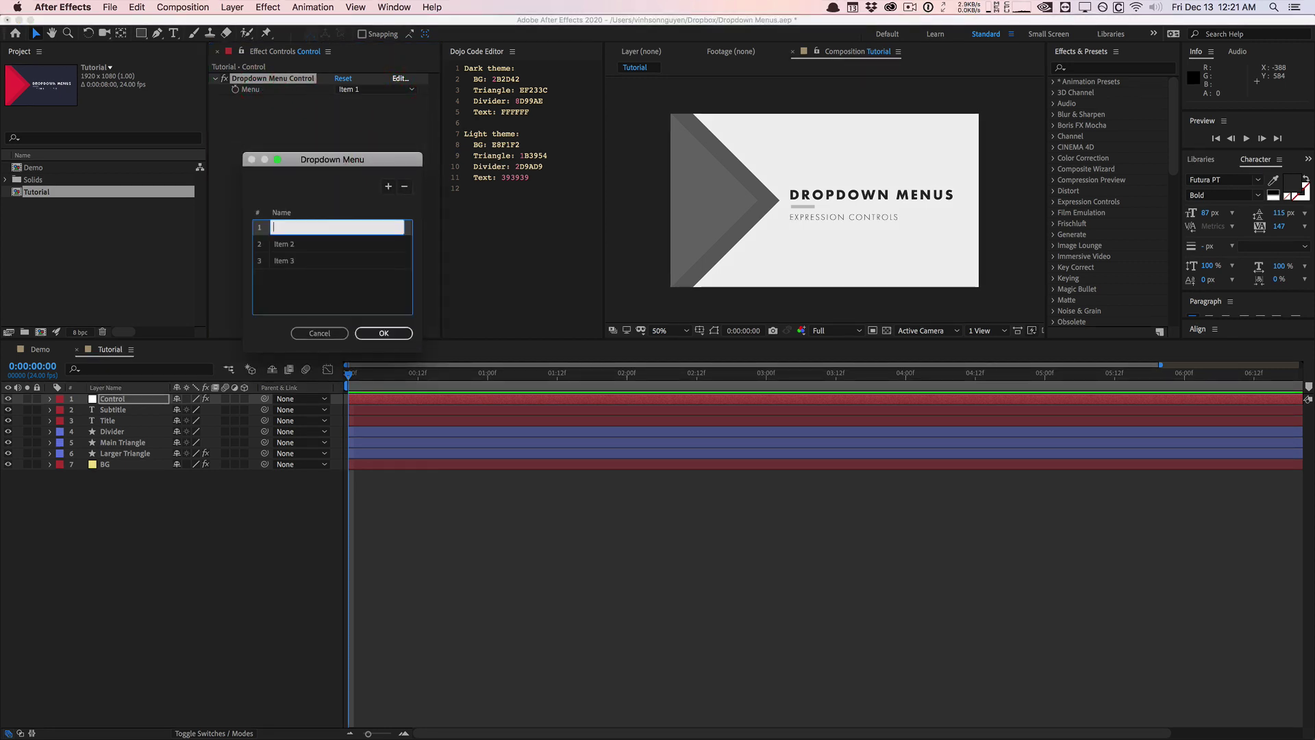
pyautogui.write('Dark Theme')
pyautogui.press('Return')
pyautogui.doubleClick(304, 245)
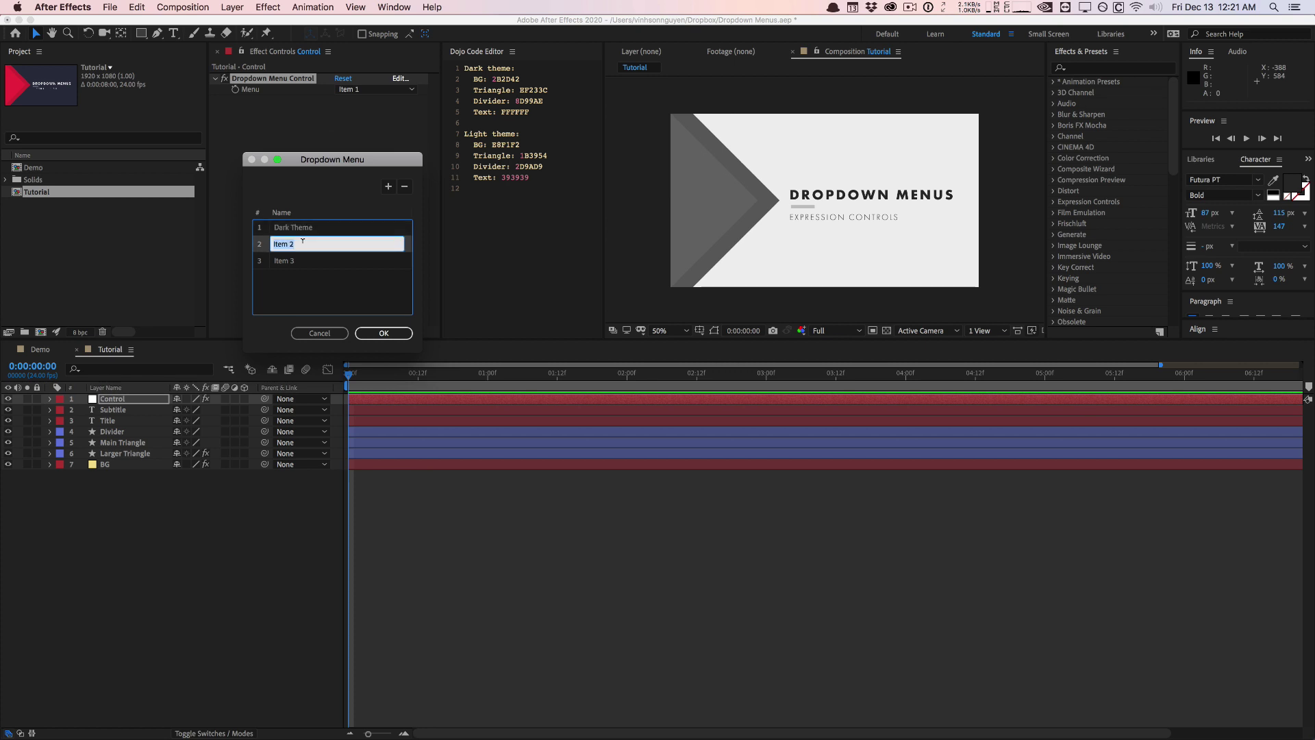
pyautogui.write('Light Theme')
# Remove the third menu item and confirm the edited dropdown with OK
pyautogui.doubleClick(305, 260)
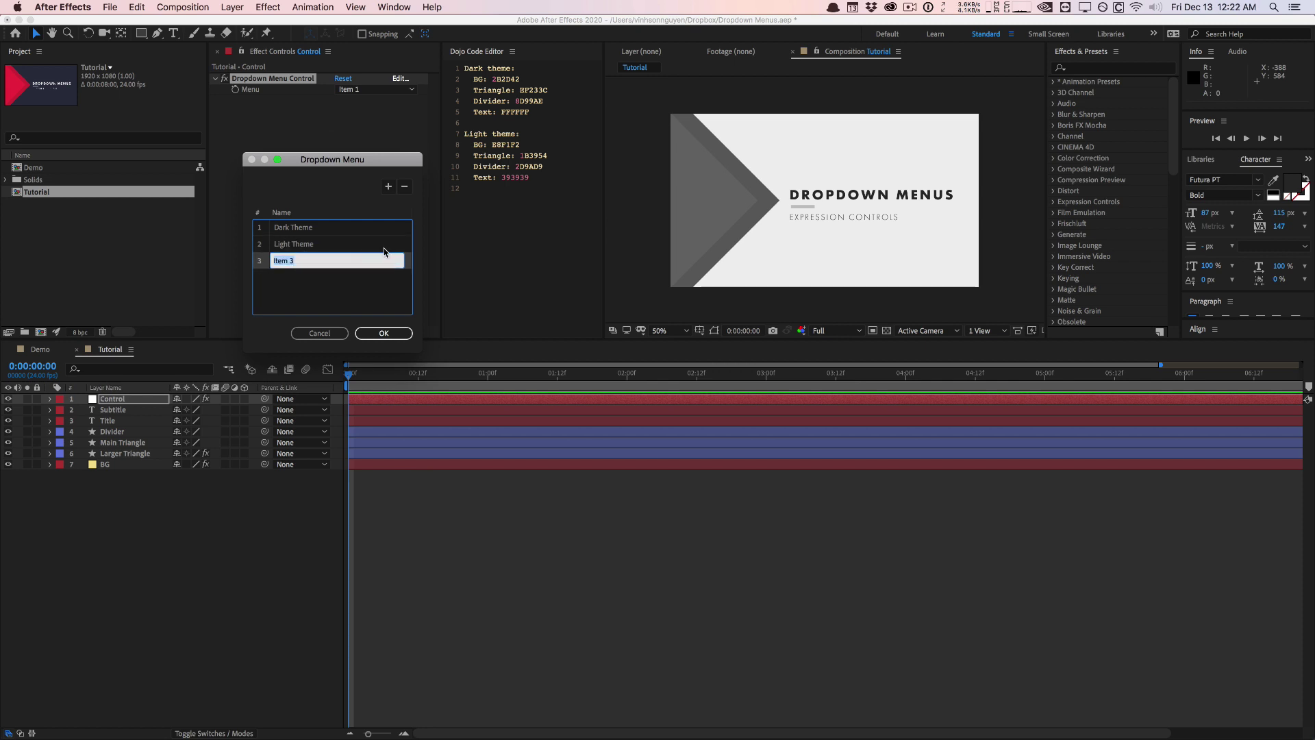
pyautogui.click(405, 186)
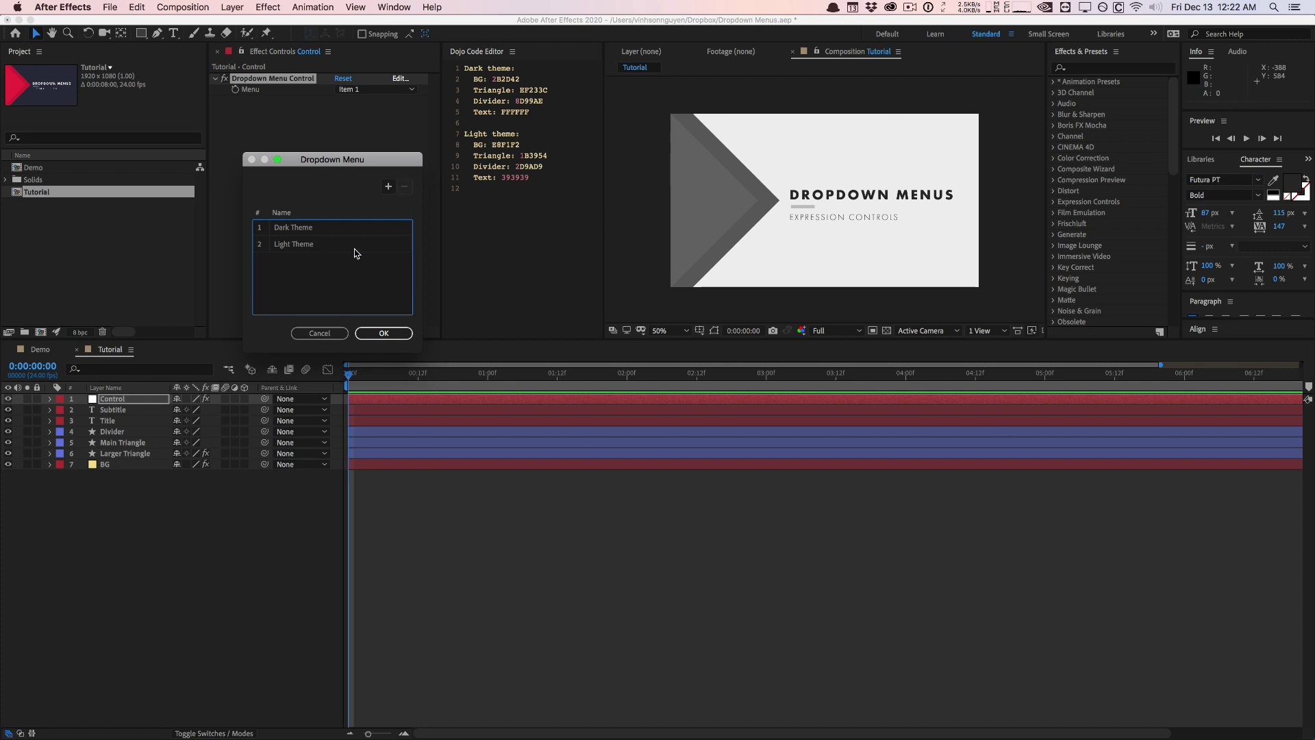
pyautogui.doubleClick(324, 228)
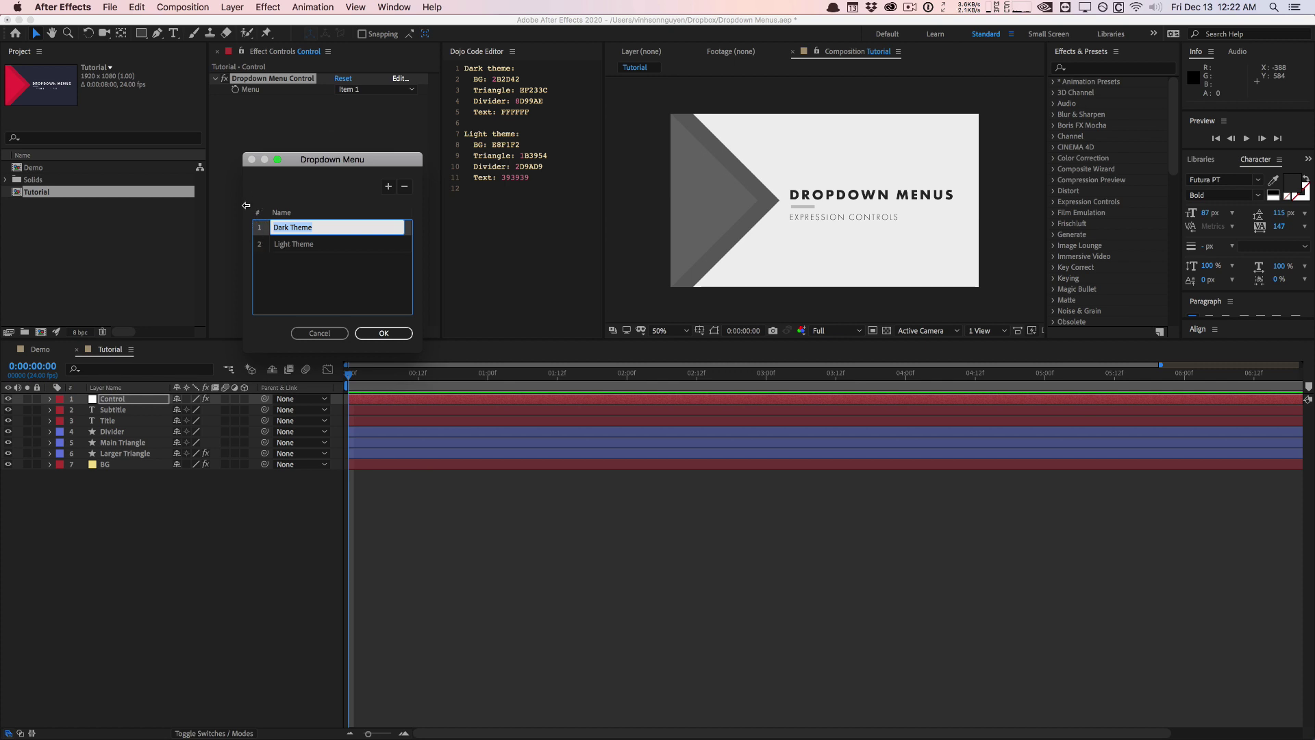
pyautogui.click(319, 178)
pyautogui.click(379, 335)
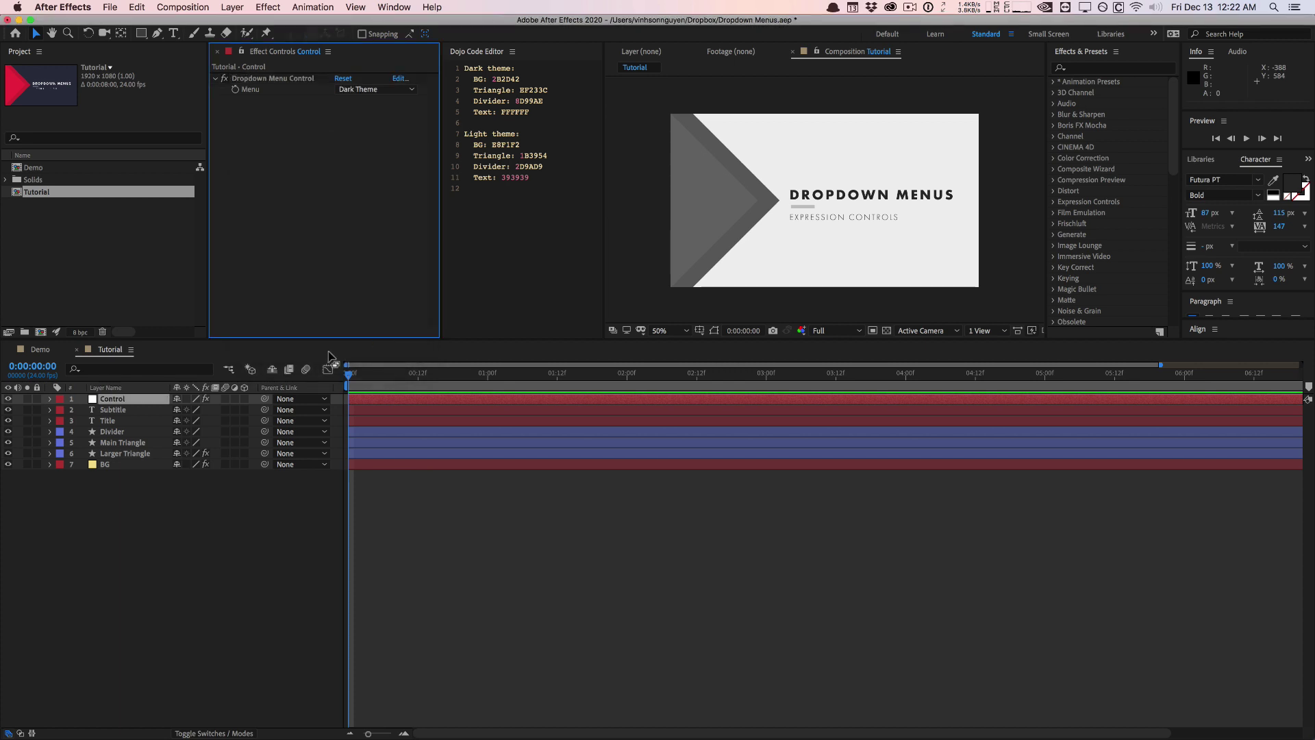
# Expand BG to its Fill Color, keep Effect Controls on Control's dropdown, and reselect BG
pyautogui.click(106, 468)
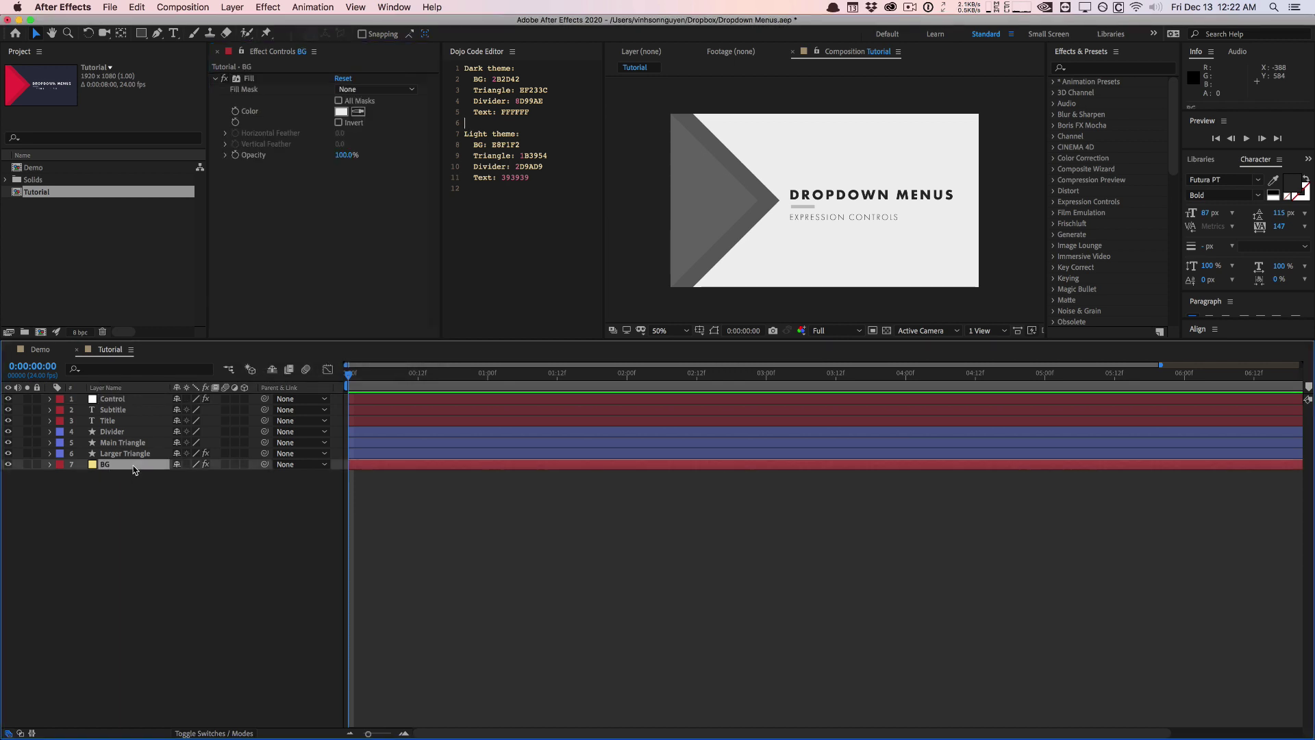
pyautogui.click(50, 465)
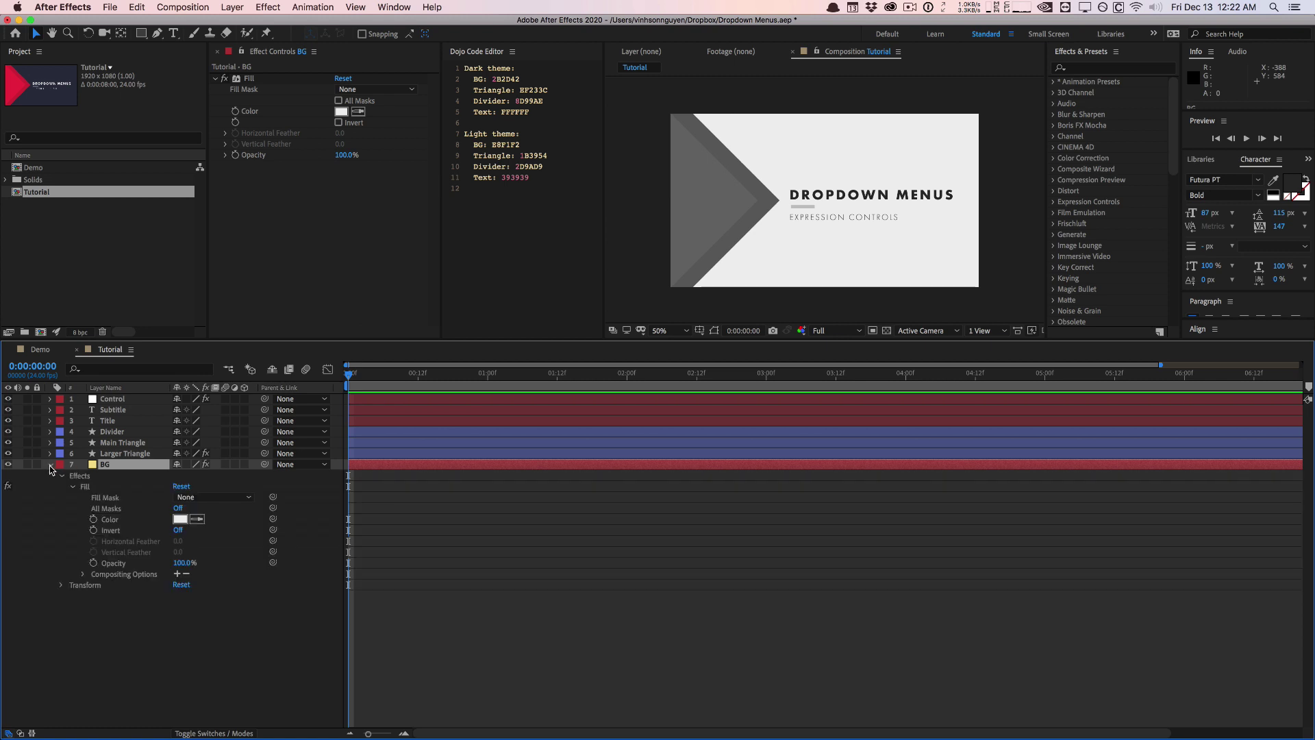
pyautogui.click(113, 522)
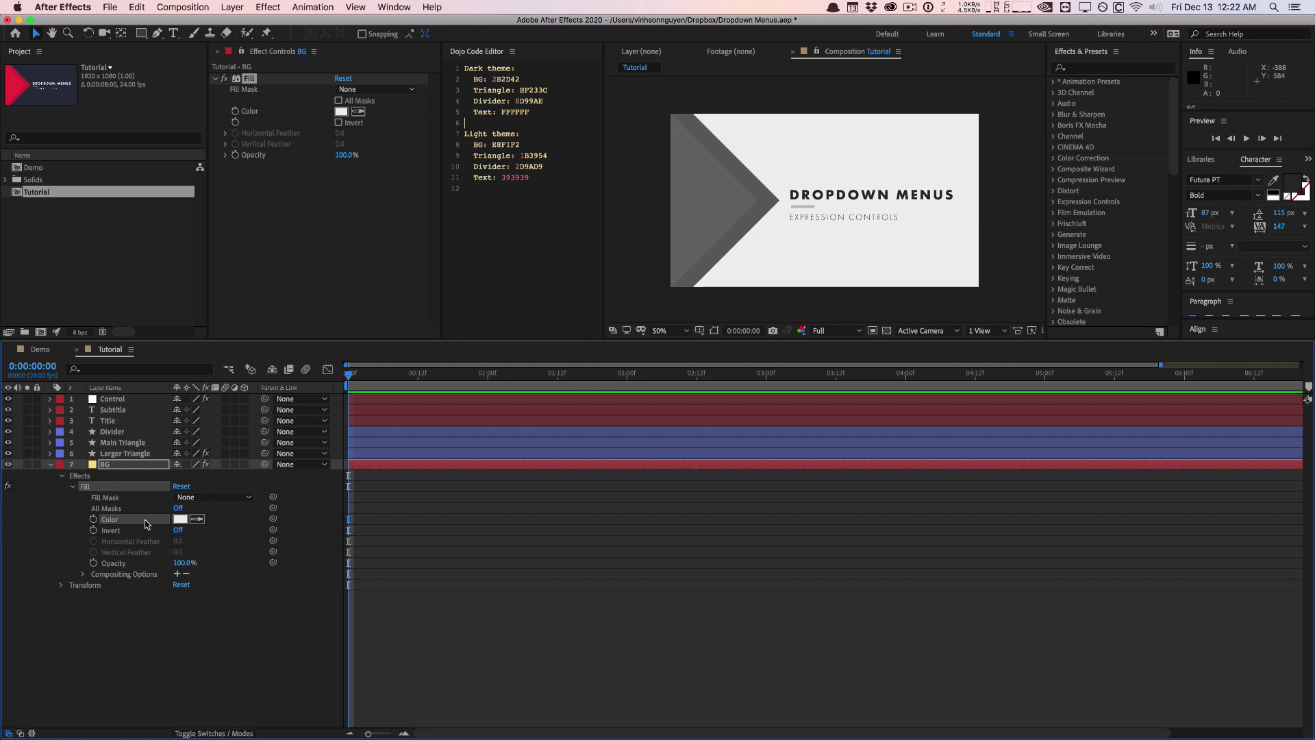
pyautogui.click(121, 401)
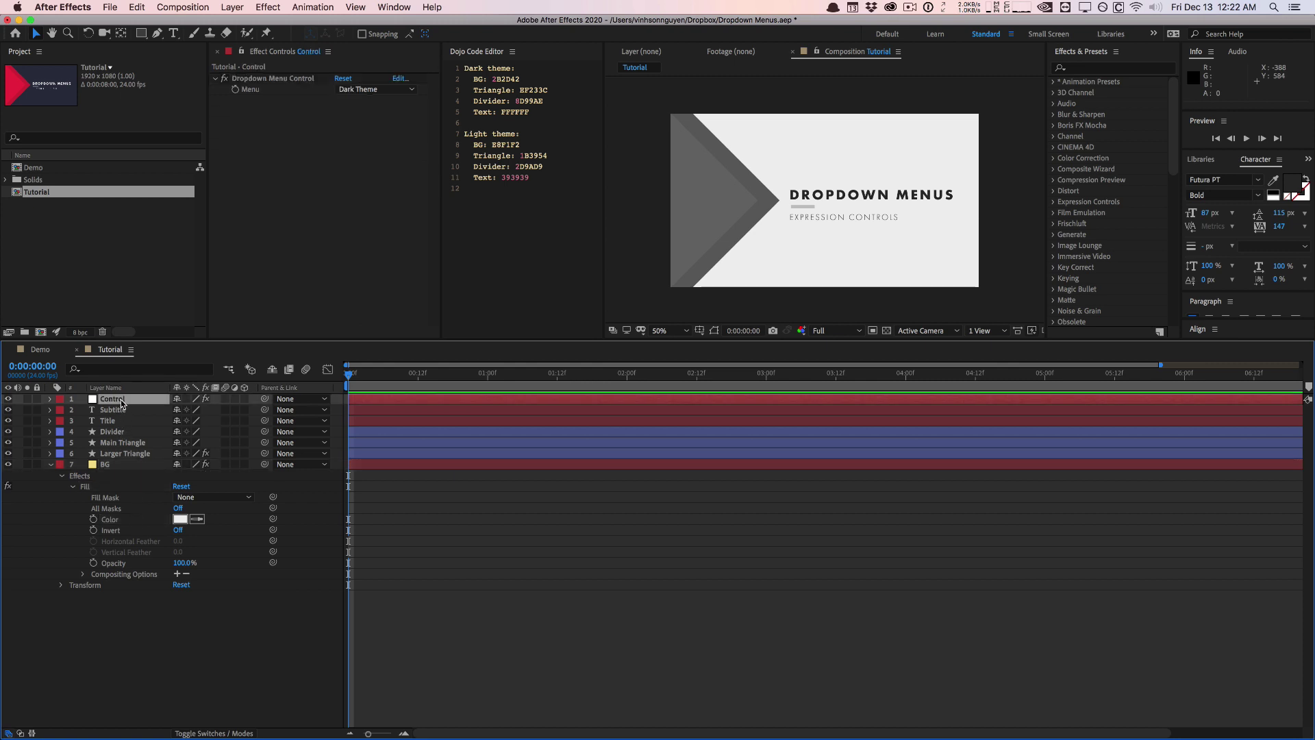
pyautogui.click(291, 52)
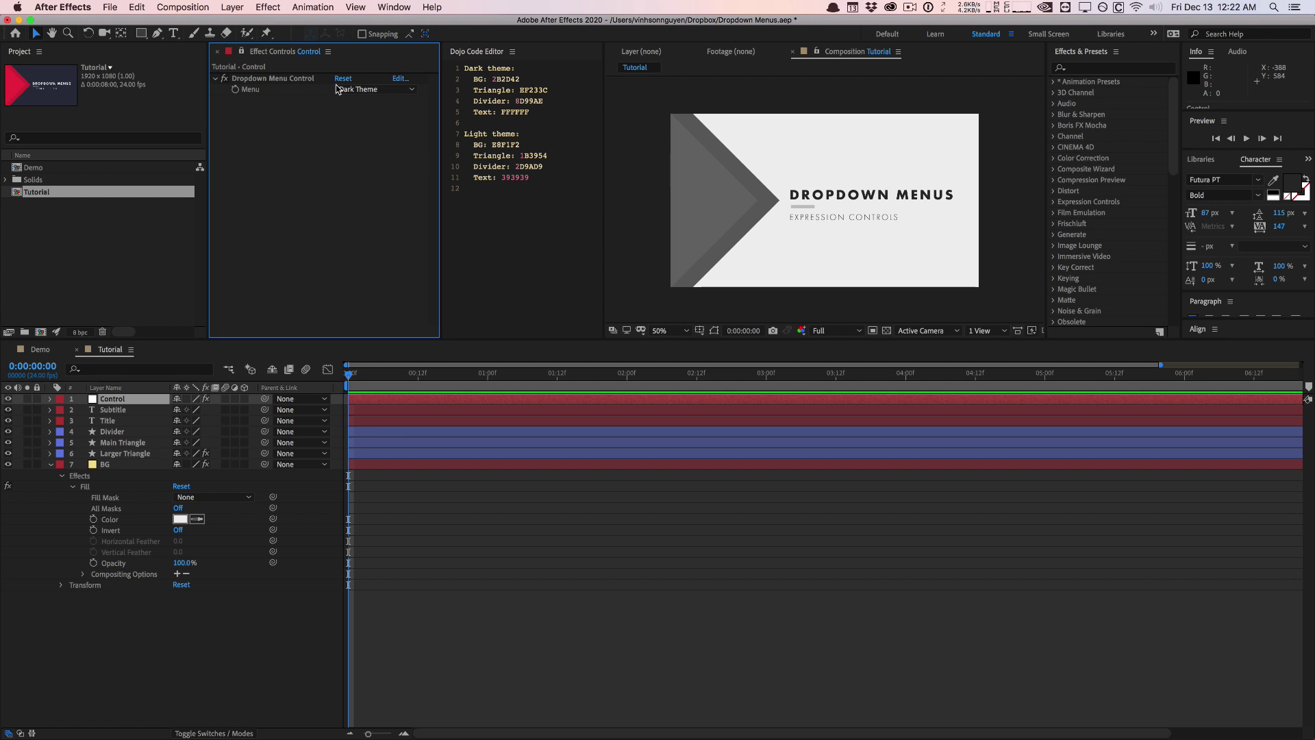
pyautogui.click(116, 466)
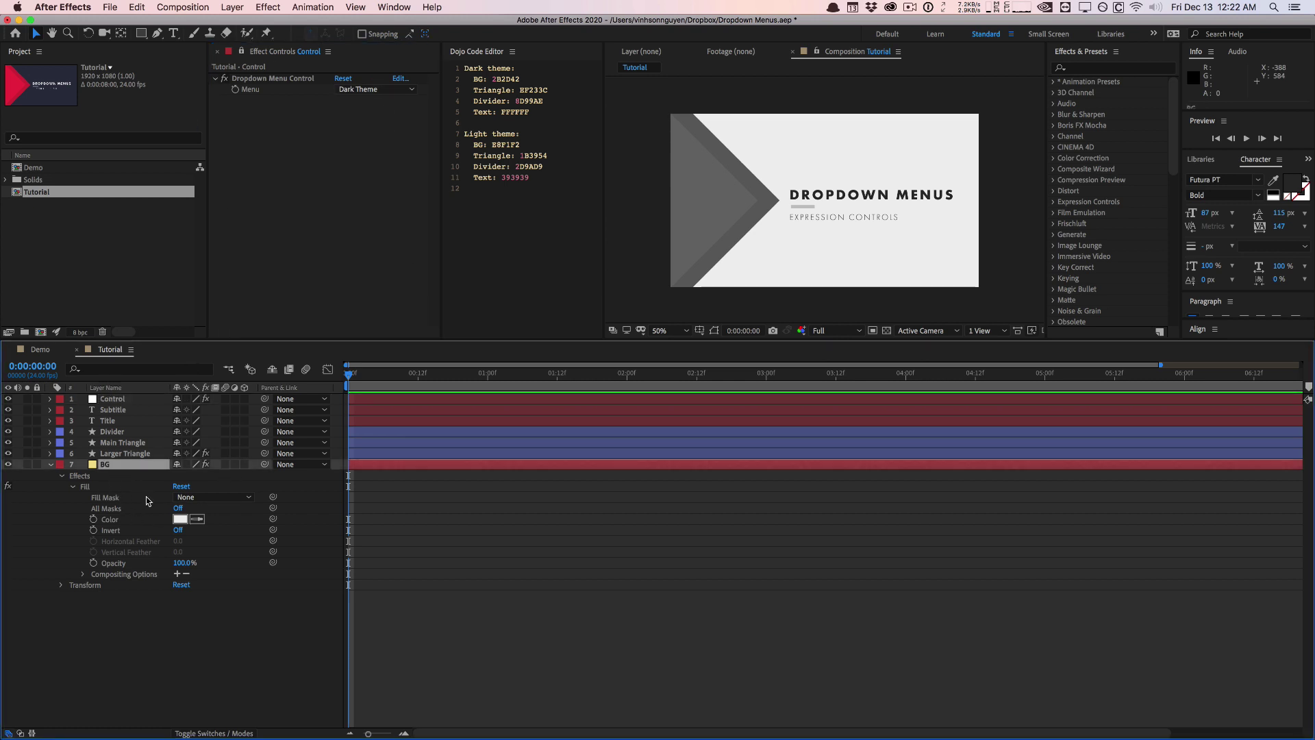
# Add an expression to the BG Fill Color and select all its default text
pyautogui.click(95, 522)
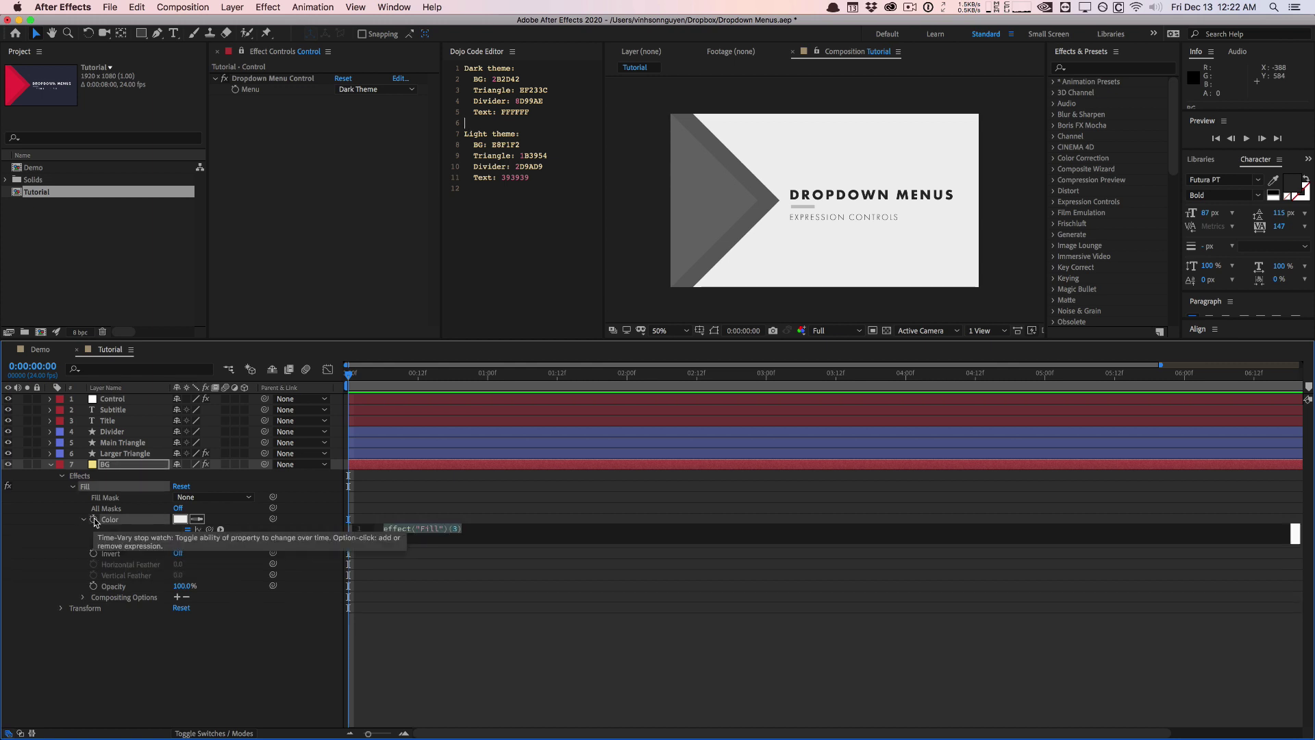
pyautogui.keyDown('alt'); pyautogui.click(95, 521); pyautogui.keyUp('alt')
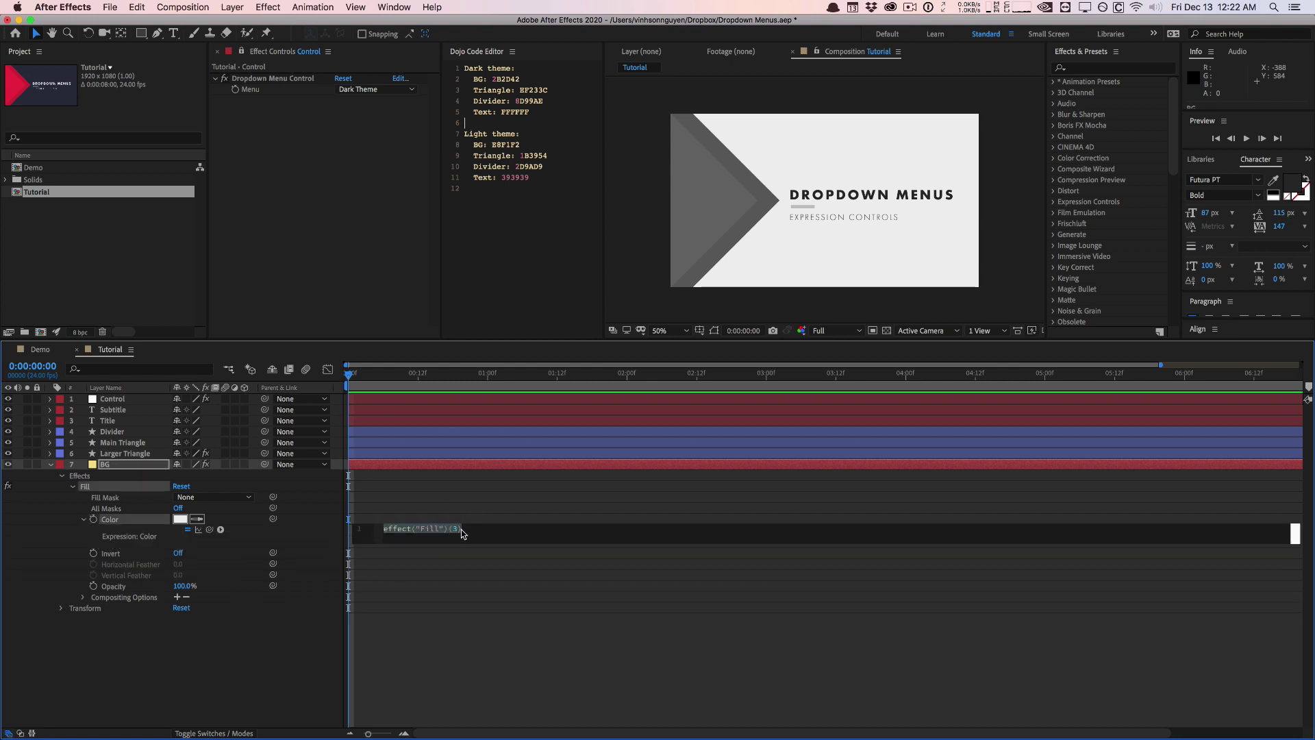
pyautogui.moveTo(474, 529); pyautogui.dragTo(370, 519)
pyautogui.moveTo(367, 545); pyautogui.dragTo(365, 651)
pyautogui.click(485, 559)
pyautogui.press('super+a')
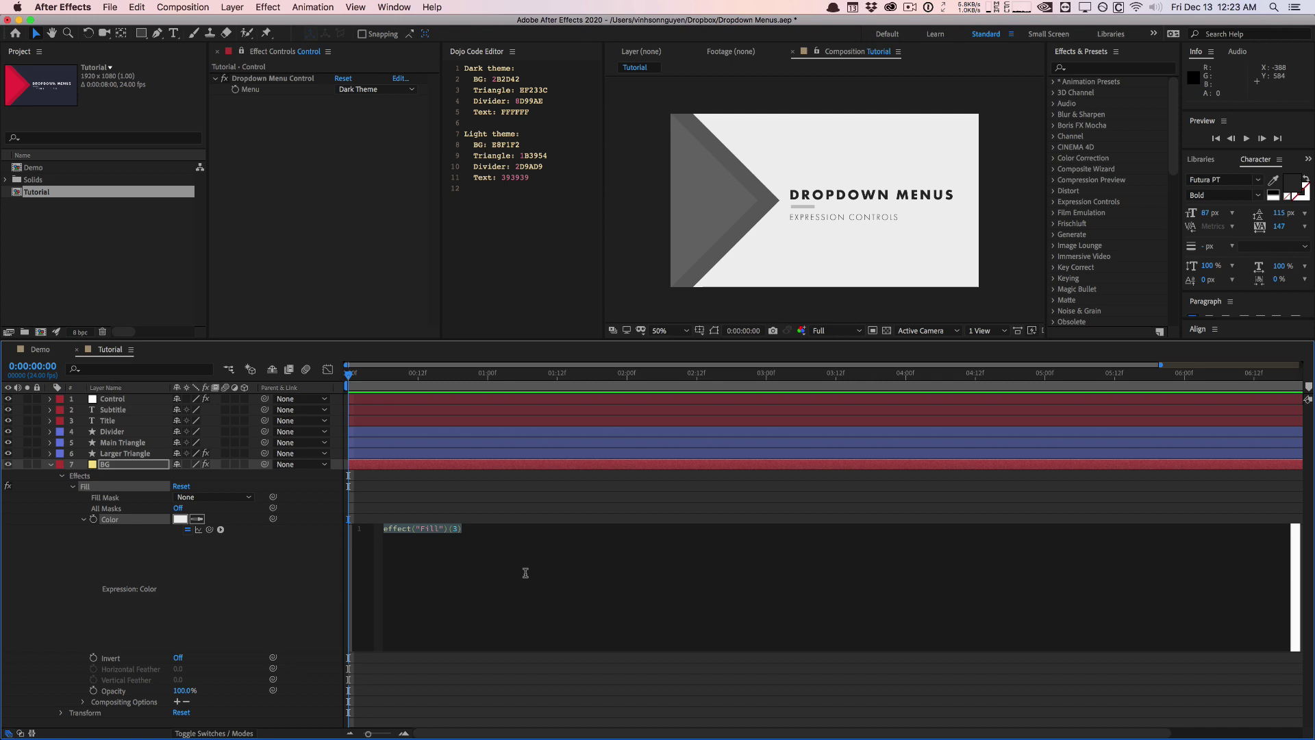
# Replace it with 'if() {' and 'else if(){' lines of the conditional skeleton
pyautogui.write('if')
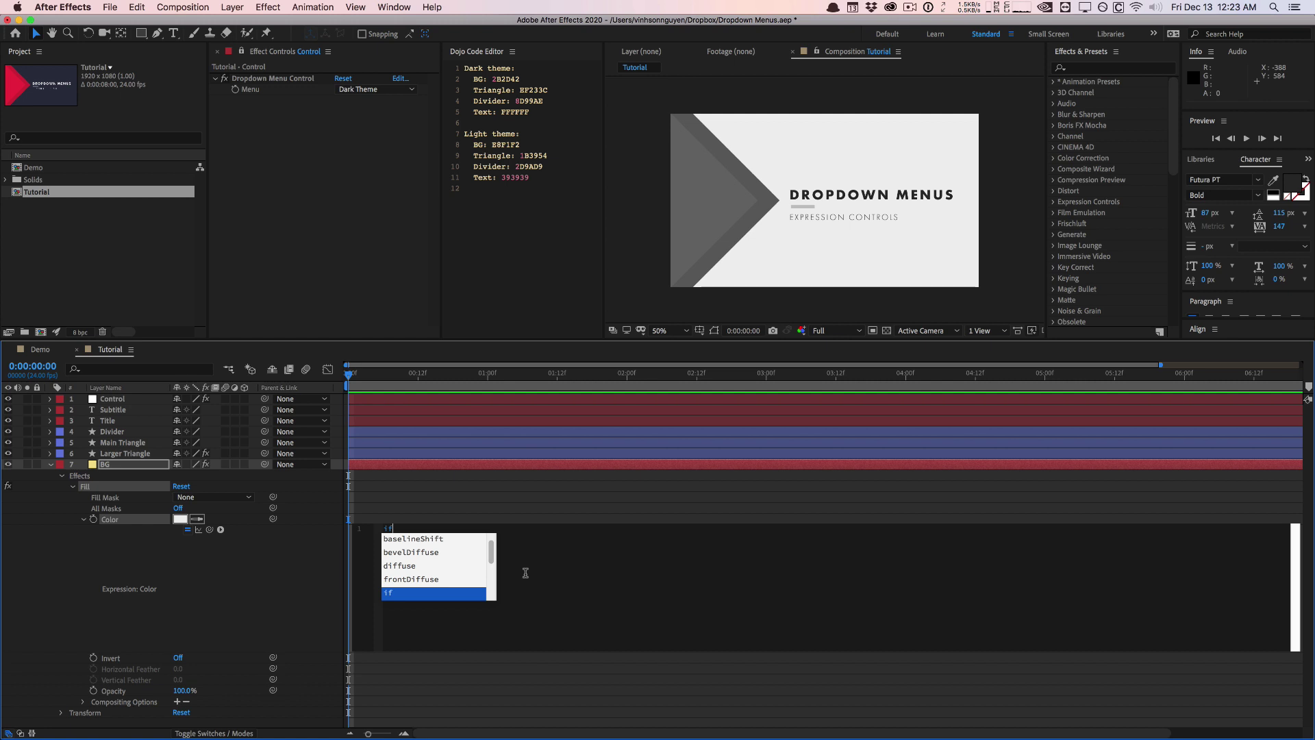
pyautogui.write('()')
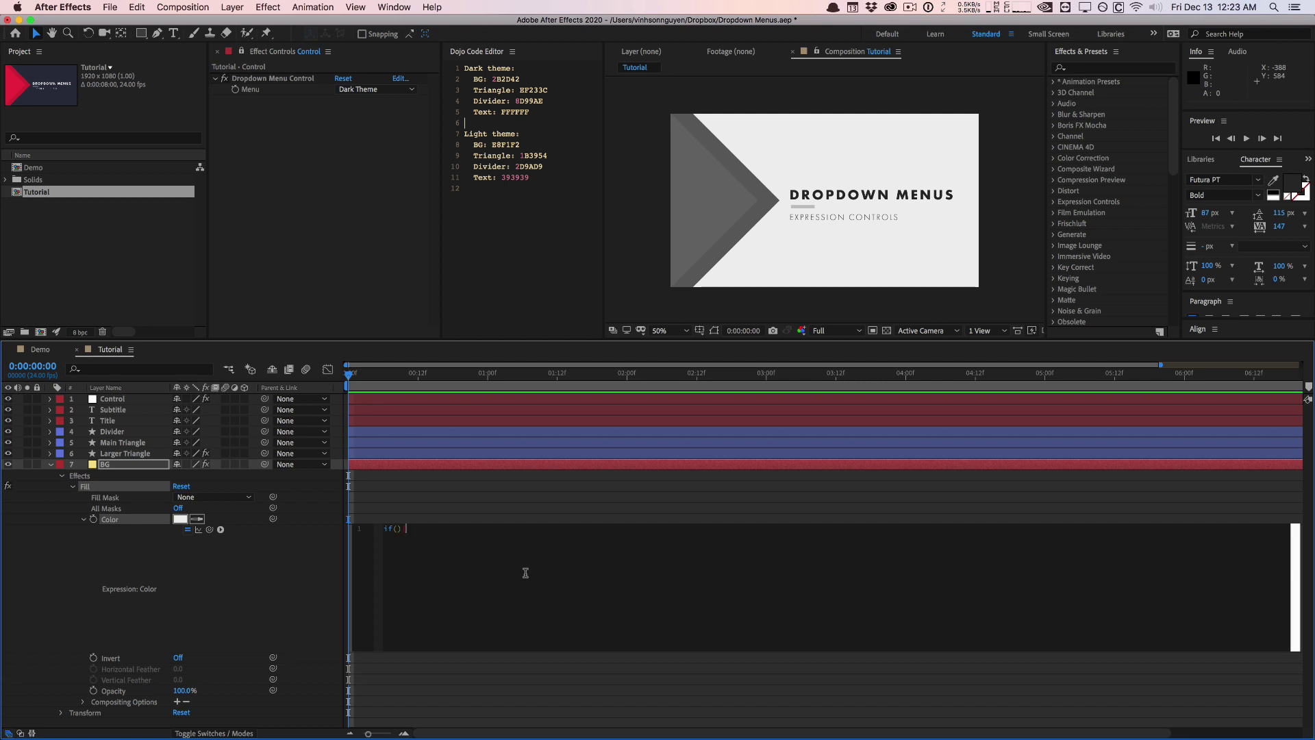
pyautogui.write(' {')
pyautogui.press('Return')
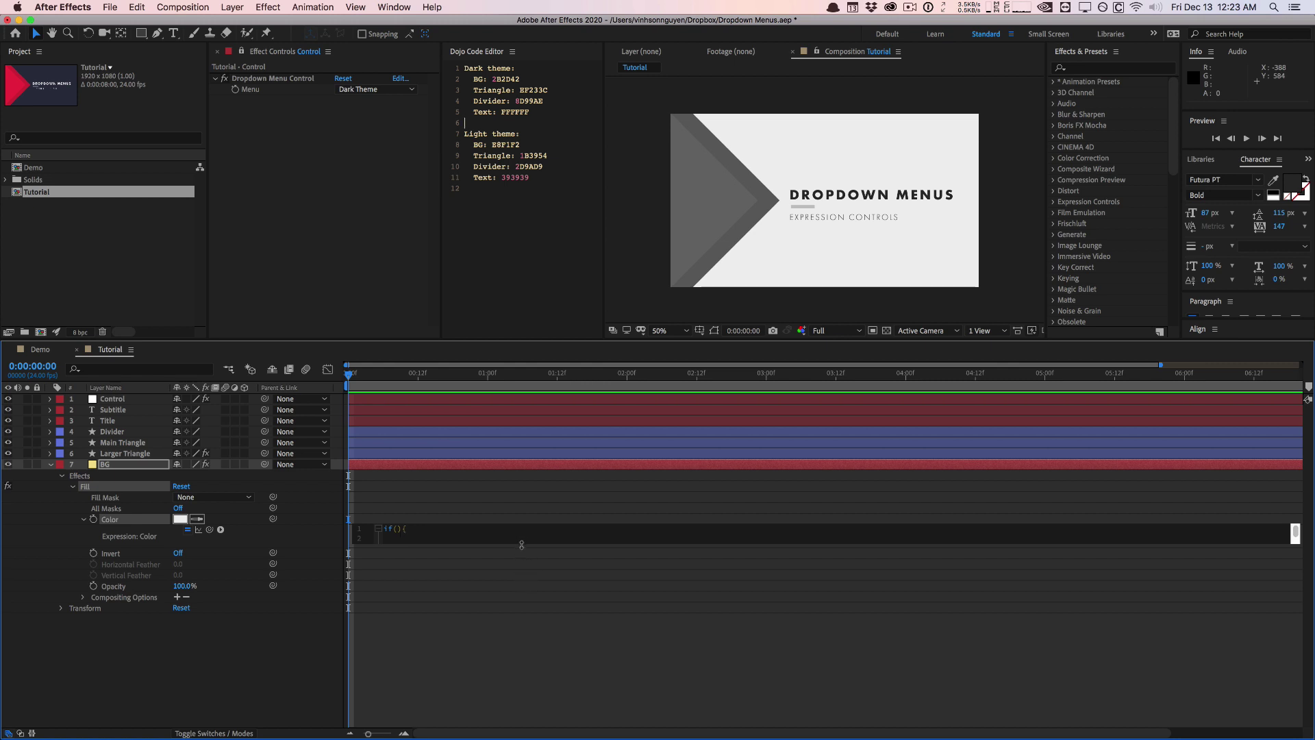
pyautogui.moveTo(522, 544); pyautogui.dragTo(527, 661)
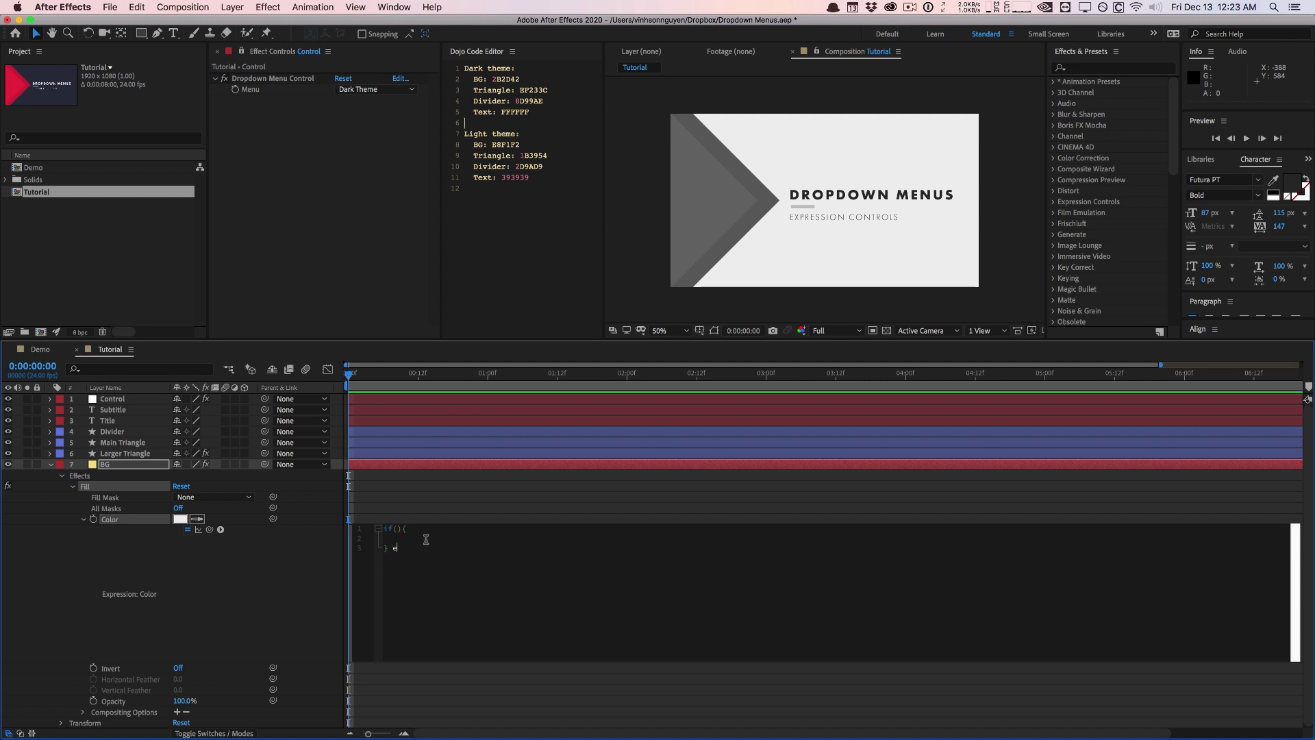
pyautogui.write('lse if(){')
pyautogui.press('Return')
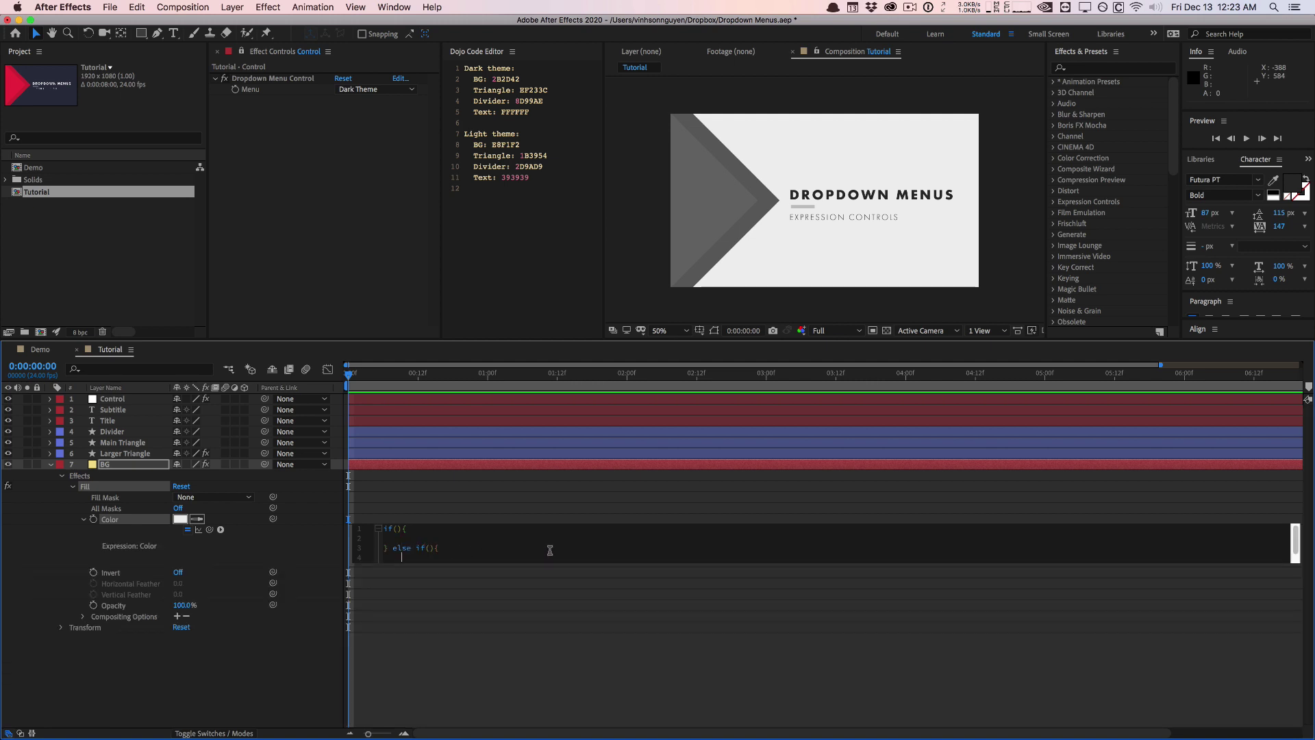
# Add the closing 'else {' block and move the cursor into the if parentheses
pyautogui.moveTo(528, 566); pyautogui.dragTo(532, 625)
pyautogui.click(446, 566)
pyautogui.write('else {')
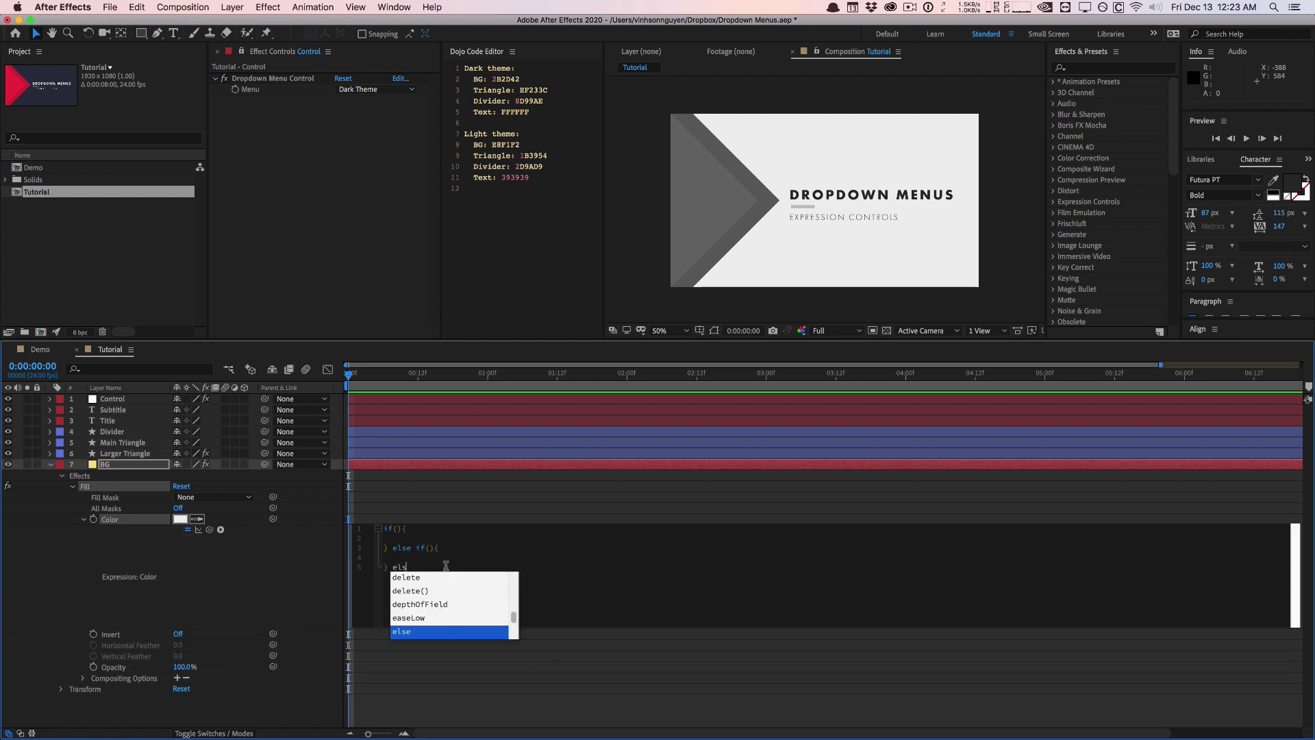
pyautogui.press('Return')
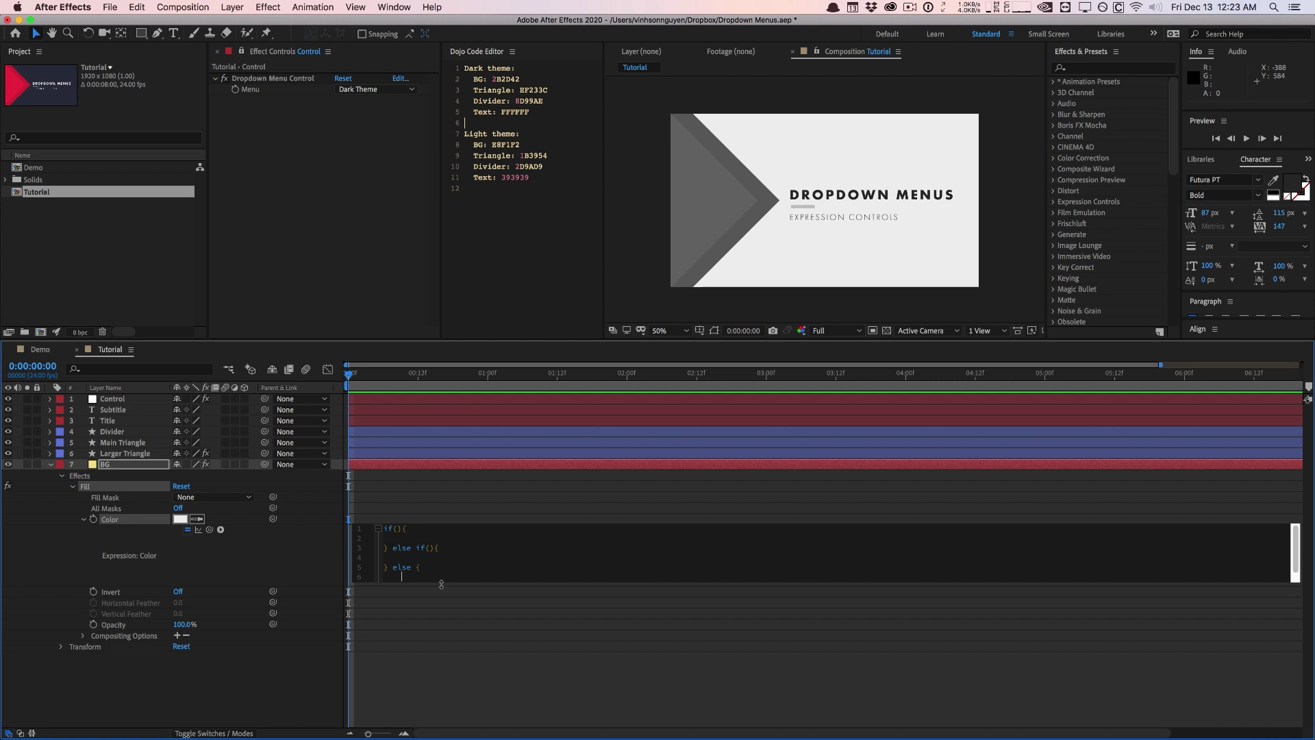
pyautogui.moveTo(442, 582); pyautogui.dragTo(442, 637)
pyautogui.click(398, 592)
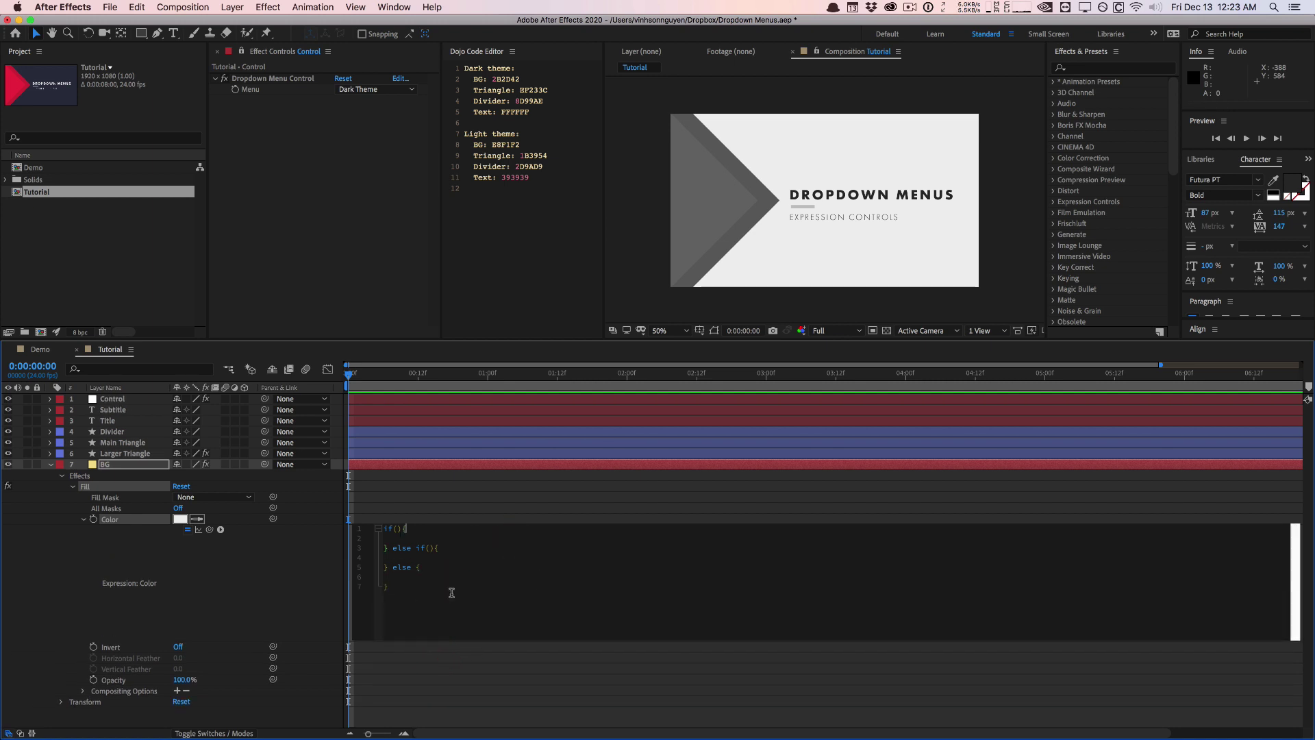
pyautogui.press('Left')
pyautogui.press('Left')
# Pick-whip Control's Menu into the if condition, add '== 1', and type a BGCOLOR placeholder
pyautogui.moveTo(210, 530); pyautogui.dragTo(287, 94)
pyautogui.moveTo(210, 530); pyautogui.dragTo(269, 92)
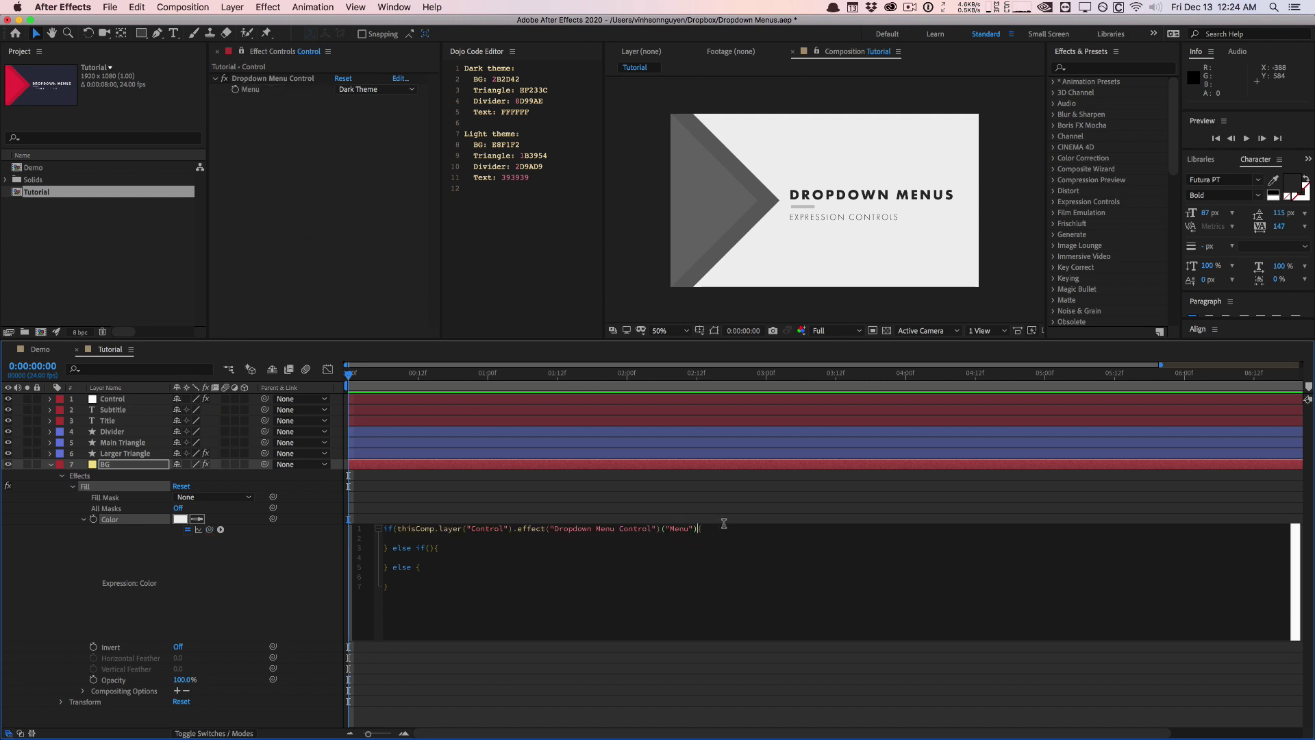
pyautogui.write(')')
pyautogui.write('== 1')
pyautogui.click(471, 546)
pyautogui.write('BGCOLOR')
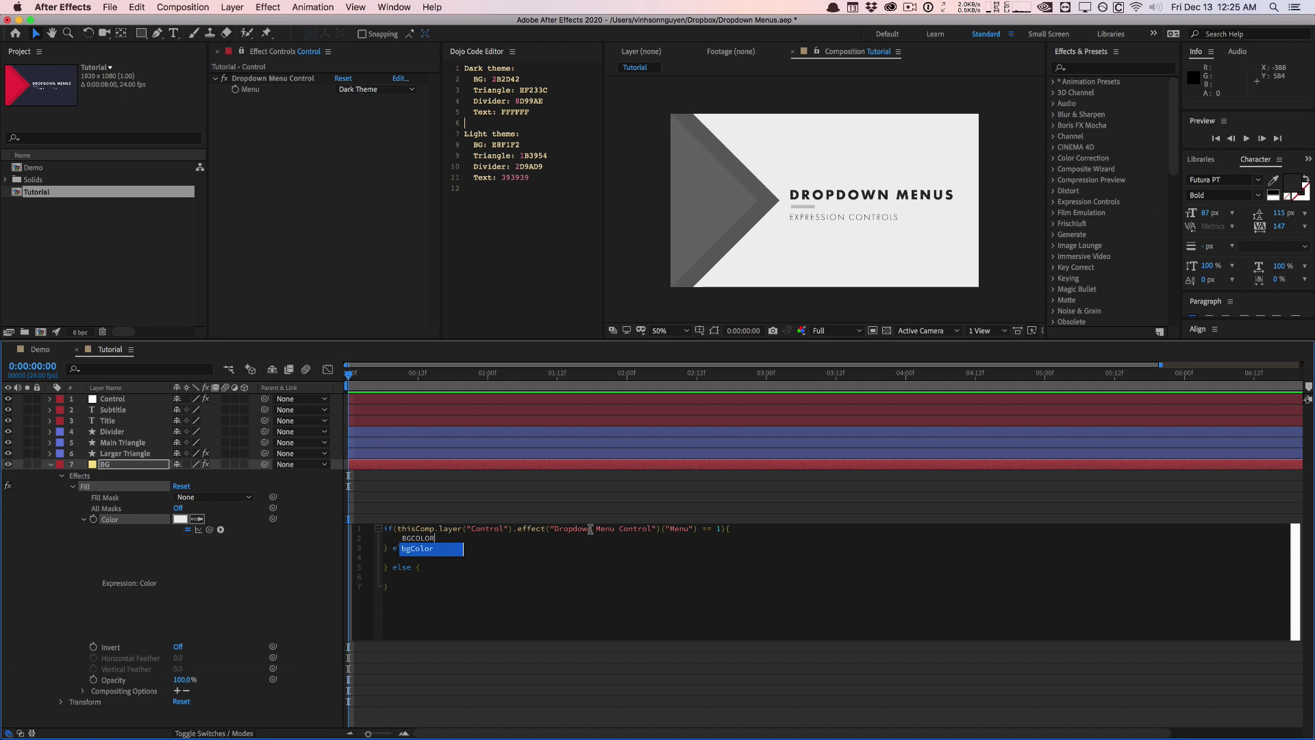
# Replace BGCOLOR with a four-value colour array, editing its values to 1, .5, 0.1, 0.25
pyautogui.press('BackSpace')
pyautogui.press('BackSpace')
pyautogui.press('BackSpace')
pyautogui.press('BackSpace')
pyautogui.press('BackSpace')
pyautogui.press('BackSpace')
pyautogui.press('BackSpace')
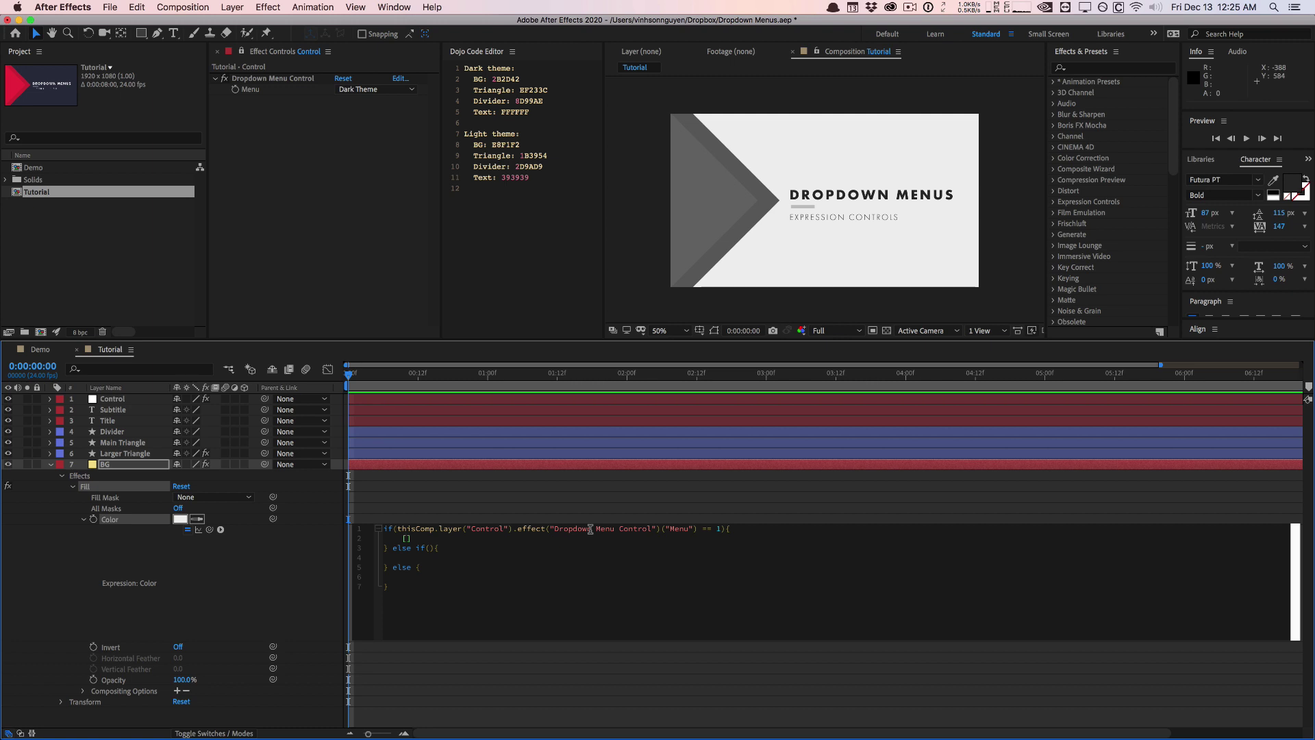
pyautogui.write('0,0,0,0];')
pyautogui.click(408, 548)
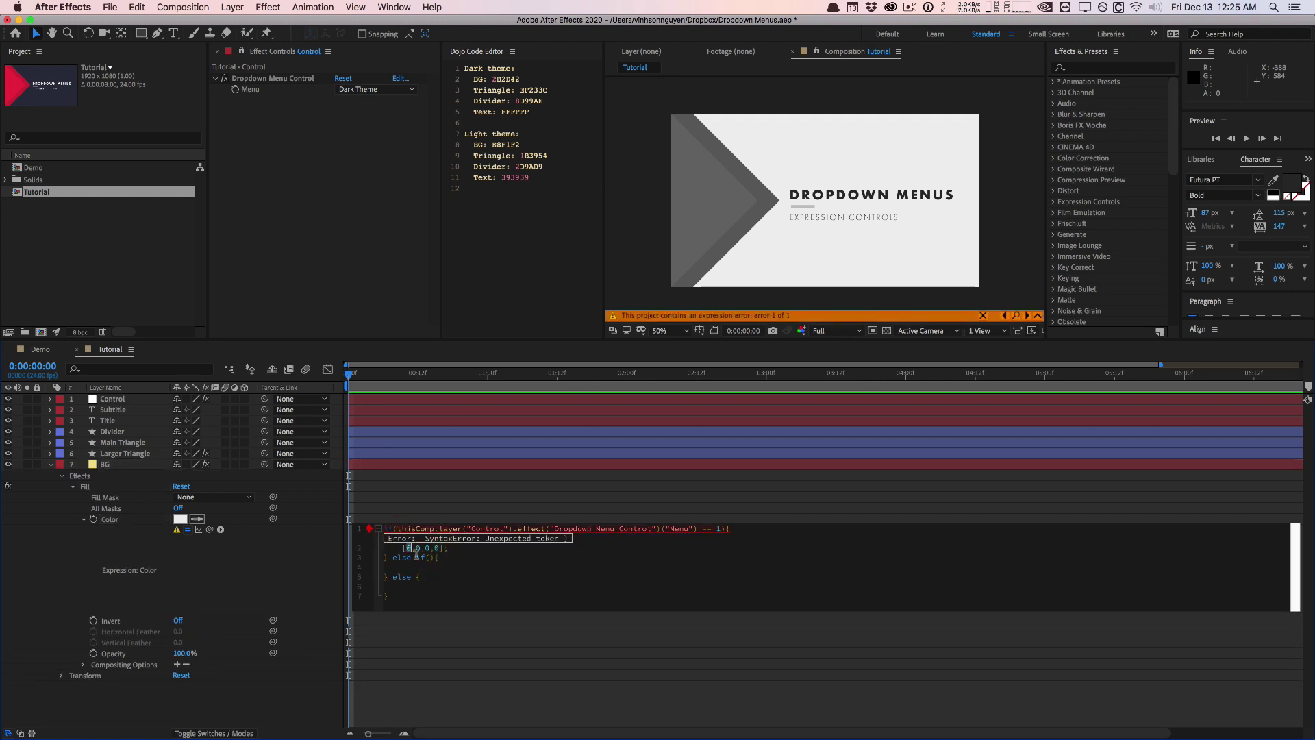
pyautogui.doubleClick(419, 547)
pyautogui.doubleClick(432, 548)
pyautogui.doubleClick(437, 548)
pyautogui.write('1')
pyautogui.write('.5,0')
pyautogui.write('.1,0')
pyautogui.write('.25')
pyautogui.click(459, 488)
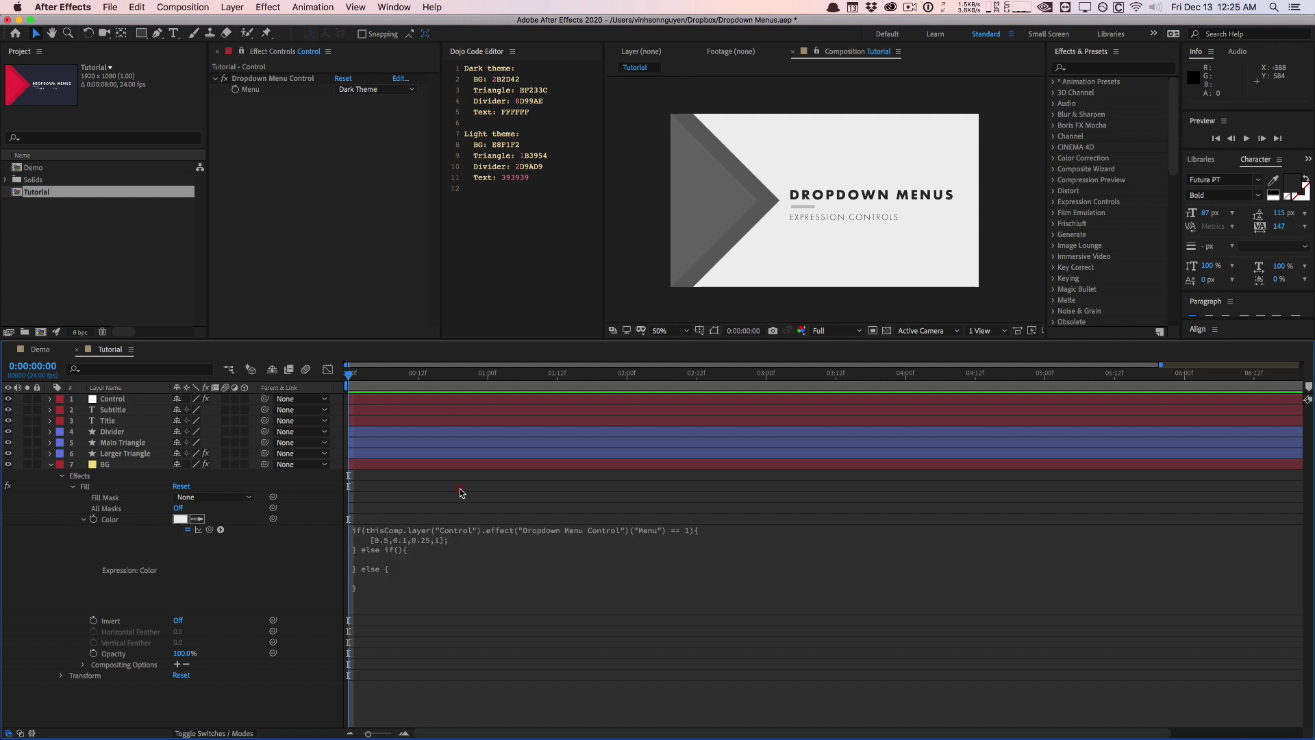
# Reopen the Color expression and select the placeholder colour array on line 2
pyautogui.click(437, 547)
pyautogui.click(441, 568)
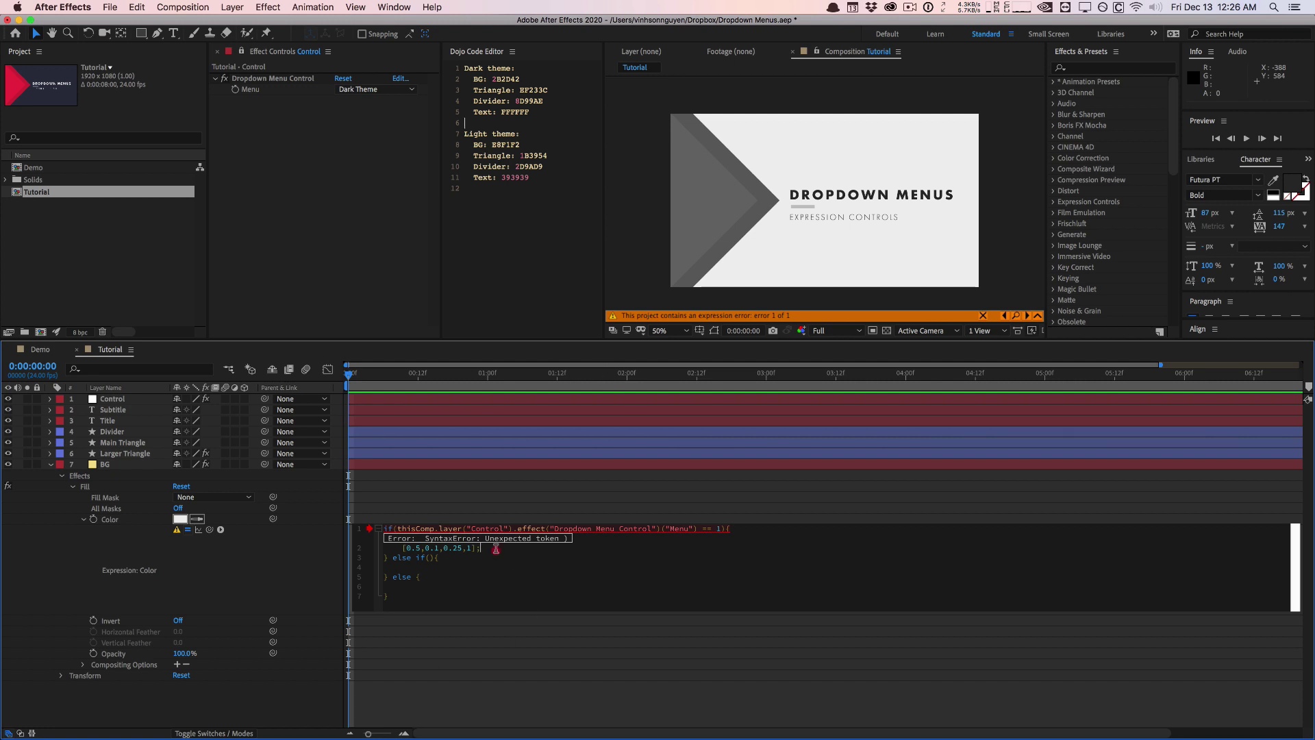
pyautogui.moveTo(482, 549); pyautogui.dragTo(407, 548)
# Replace the placeholder colour array in the if branch with an empty hexToRgb() call
pyautogui.press('BackSpace')
pyautogui.write('hex')
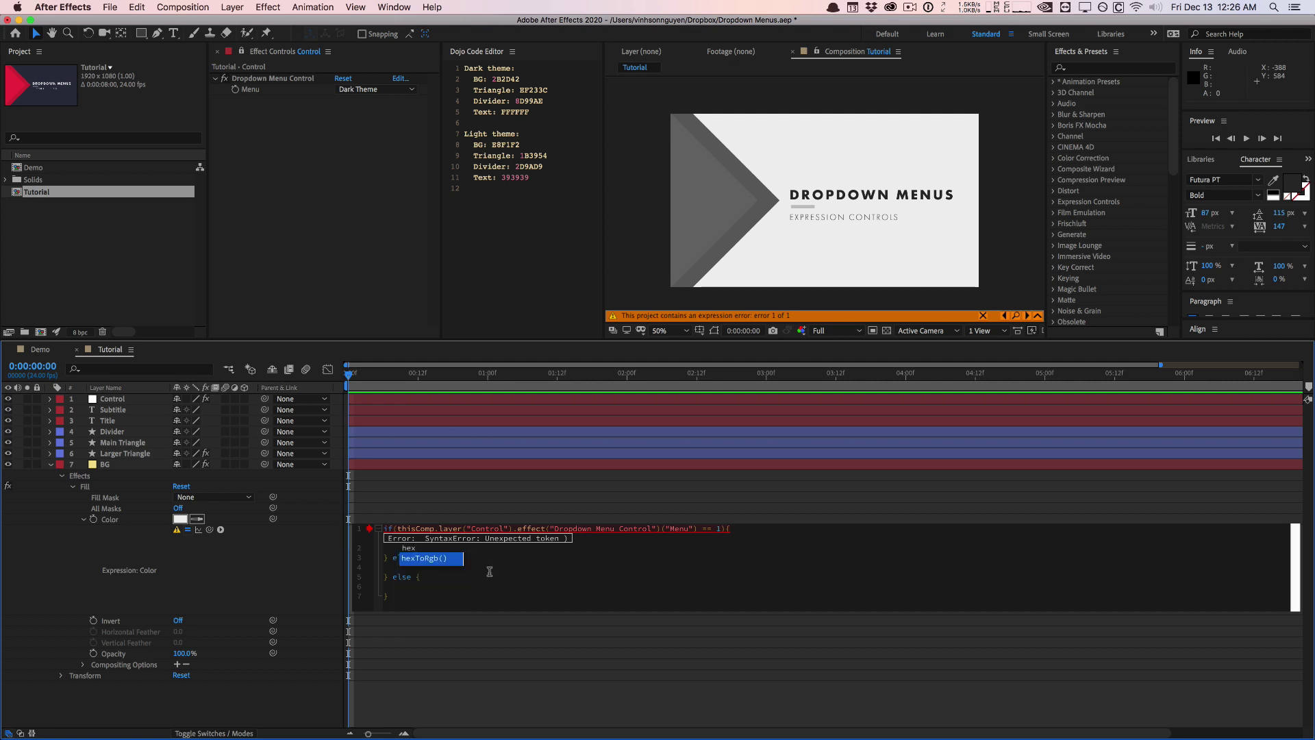
pyautogui.press('Return')
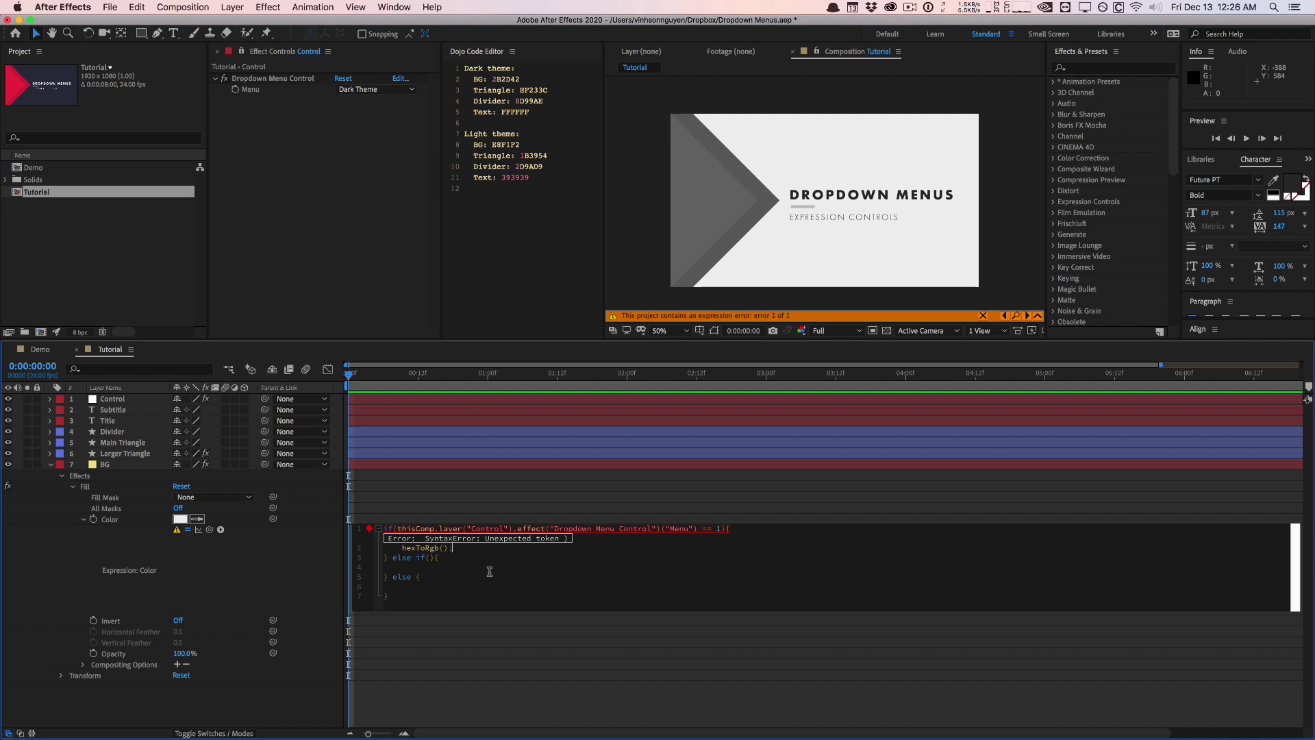
pyautogui.click(426, 550)
# Paste the dark background hex 2B2D42 from the Dojo notes into the hexToRgb quotes
pyautogui.doubleClick(511, 79)
pyautogui.press('super+c')
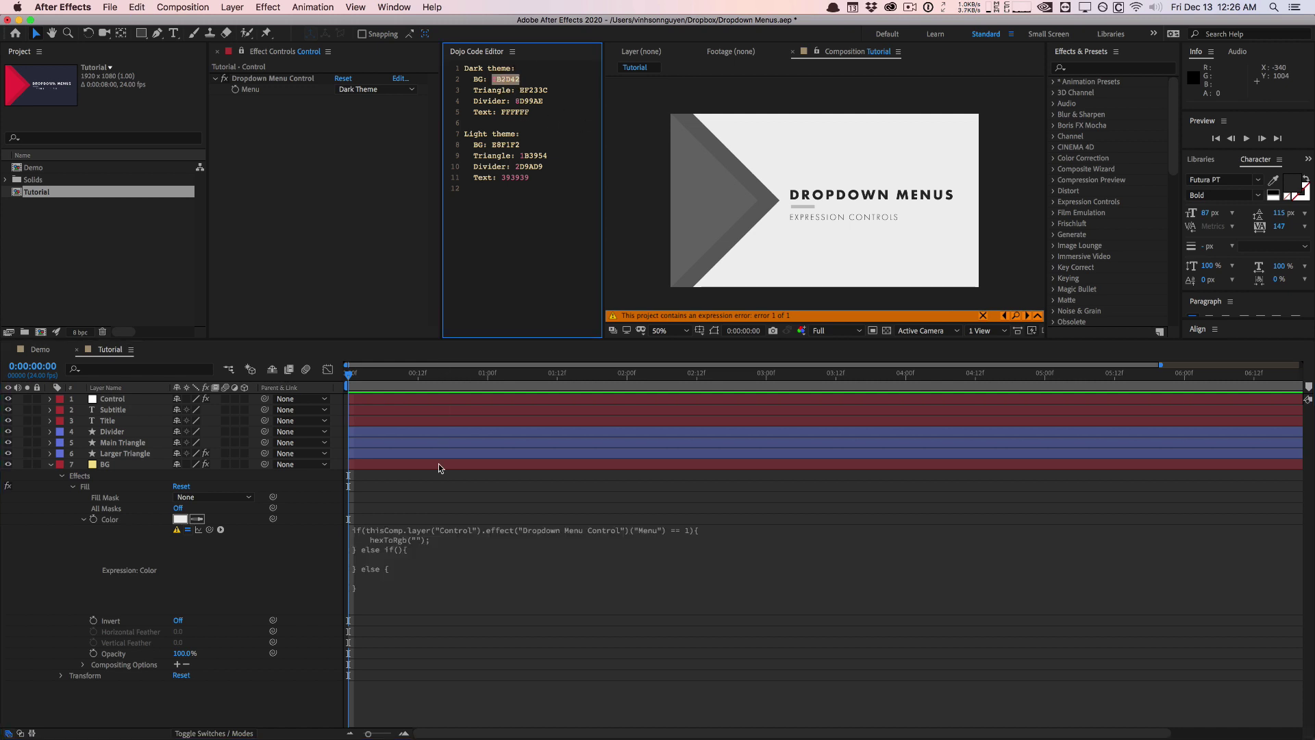
pyautogui.click(448, 546)
pyautogui.press('super+v')
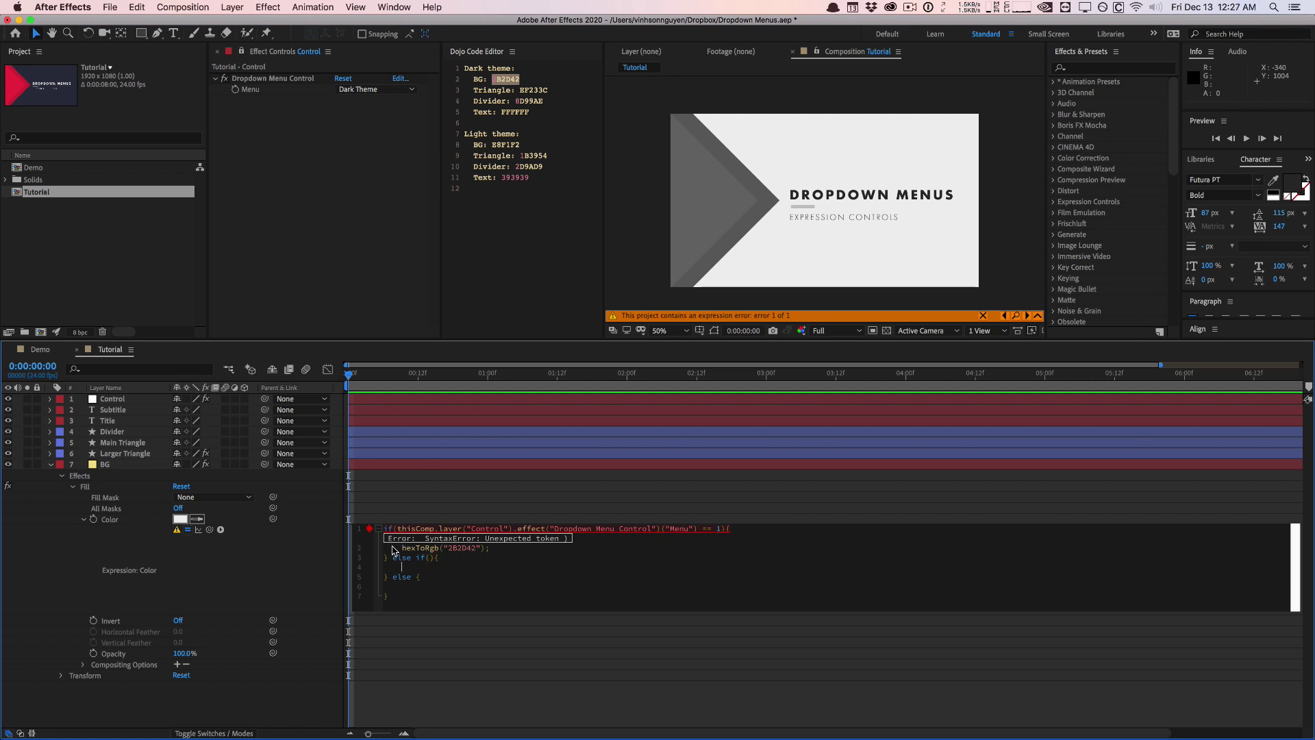
pyautogui.moveTo(398, 548); pyautogui.dragTo(499, 548)
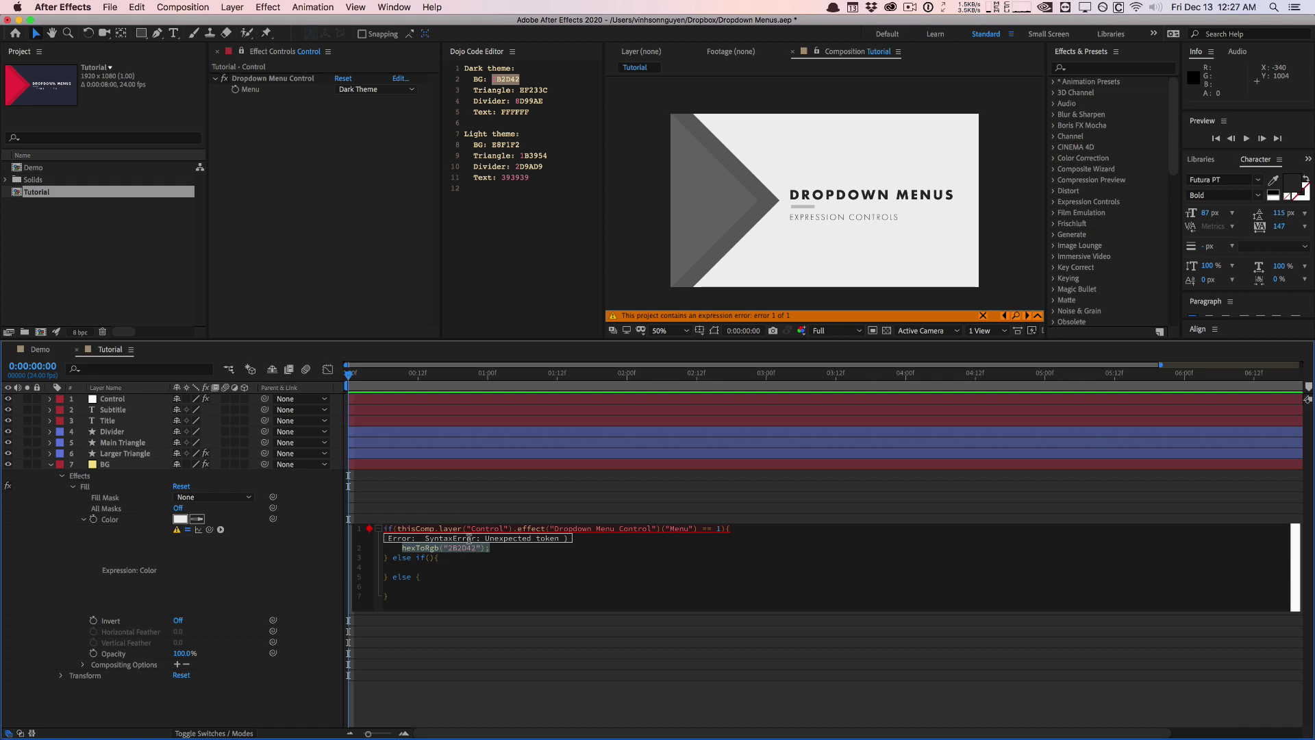
pyautogui.click(435, 557)
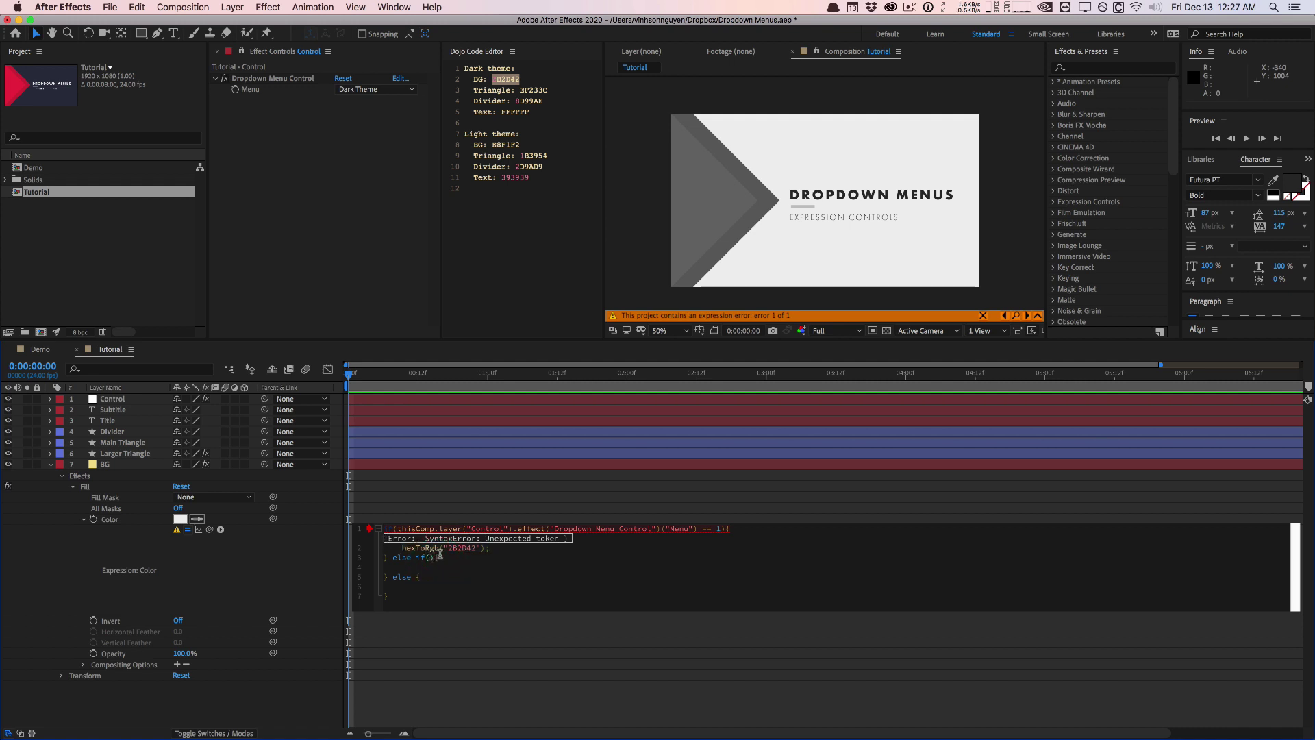
# Set the else-if condition to the Control layer's Menu == 2 and start a hexToRgb() call there
pyautogui.moveTo(209, 530); pyautogui.dragTo(293, 92)
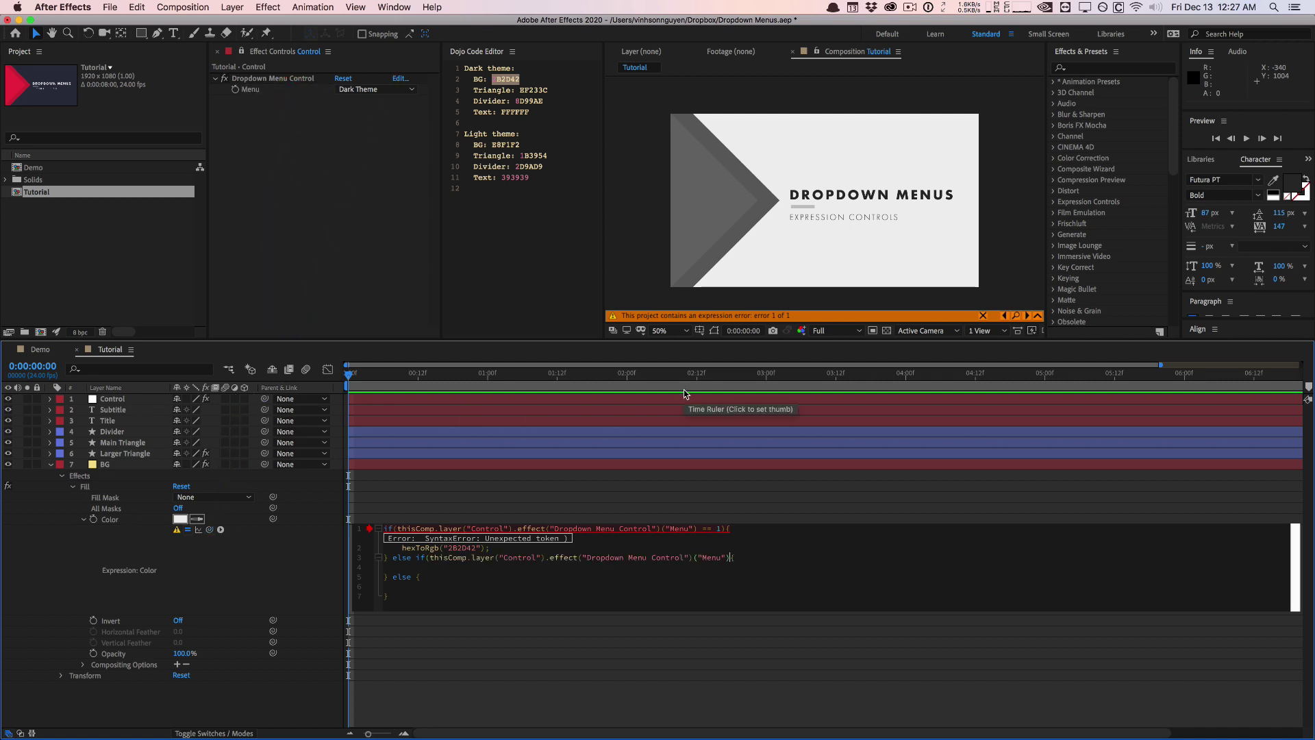
pyautogui.write('== 2)')
pyautogui.click(477, 566)
pyautogui.write('hexT')
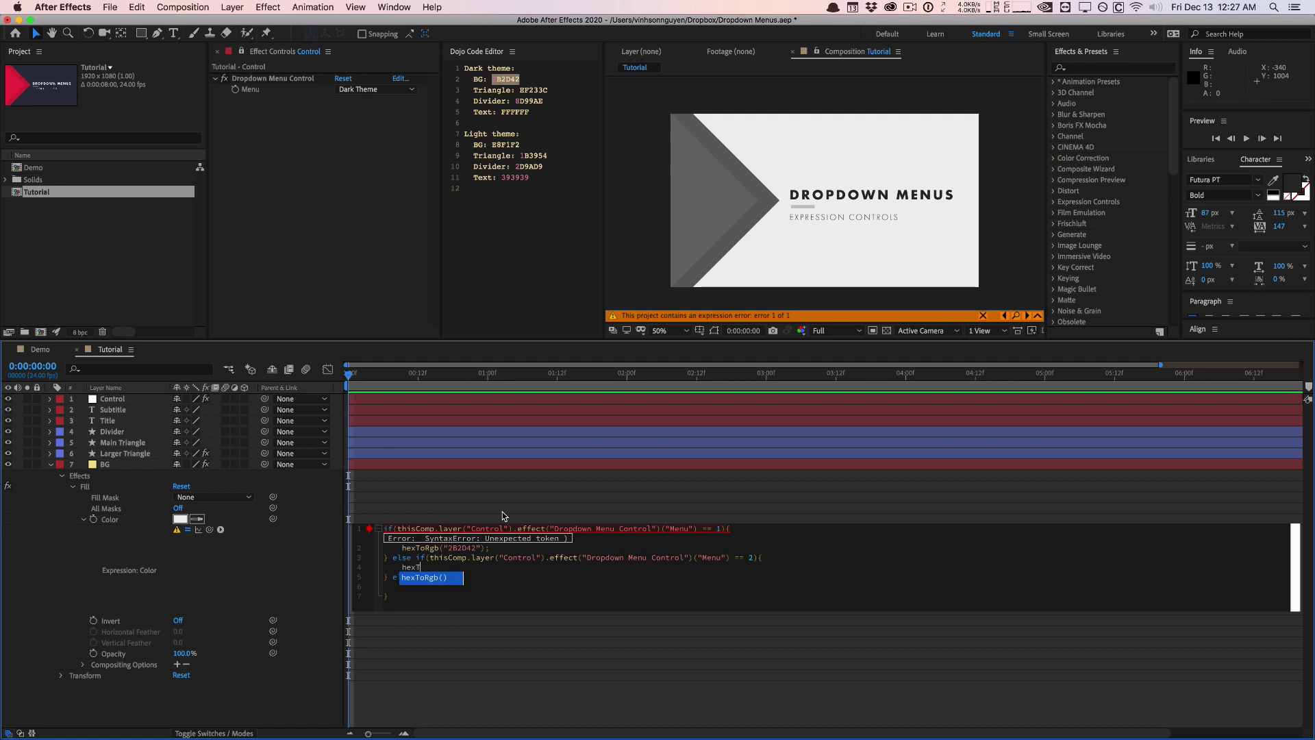
pyautogui.press('Return')
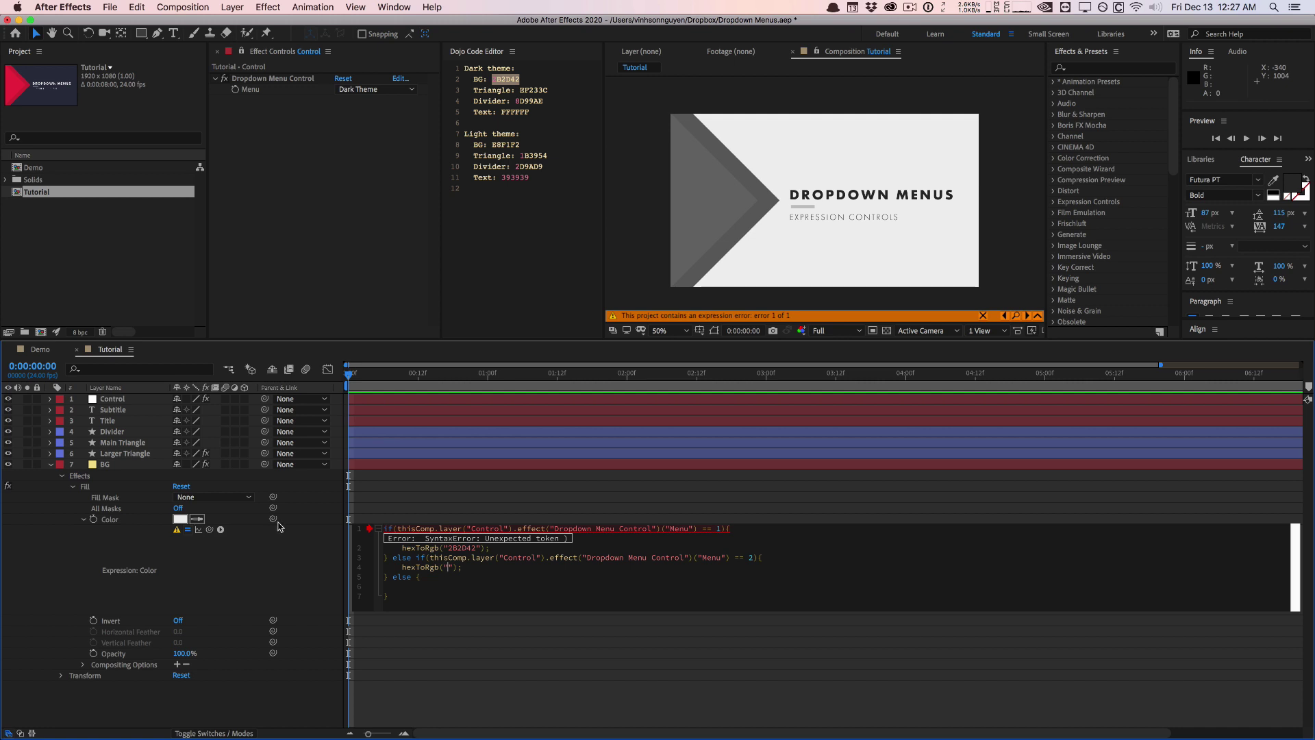
# Paste the light background hex E8F1F2 into the second hexToRgb call
pyautogui.click(521, 113)
pyautogui.doubleClick(511, 145)
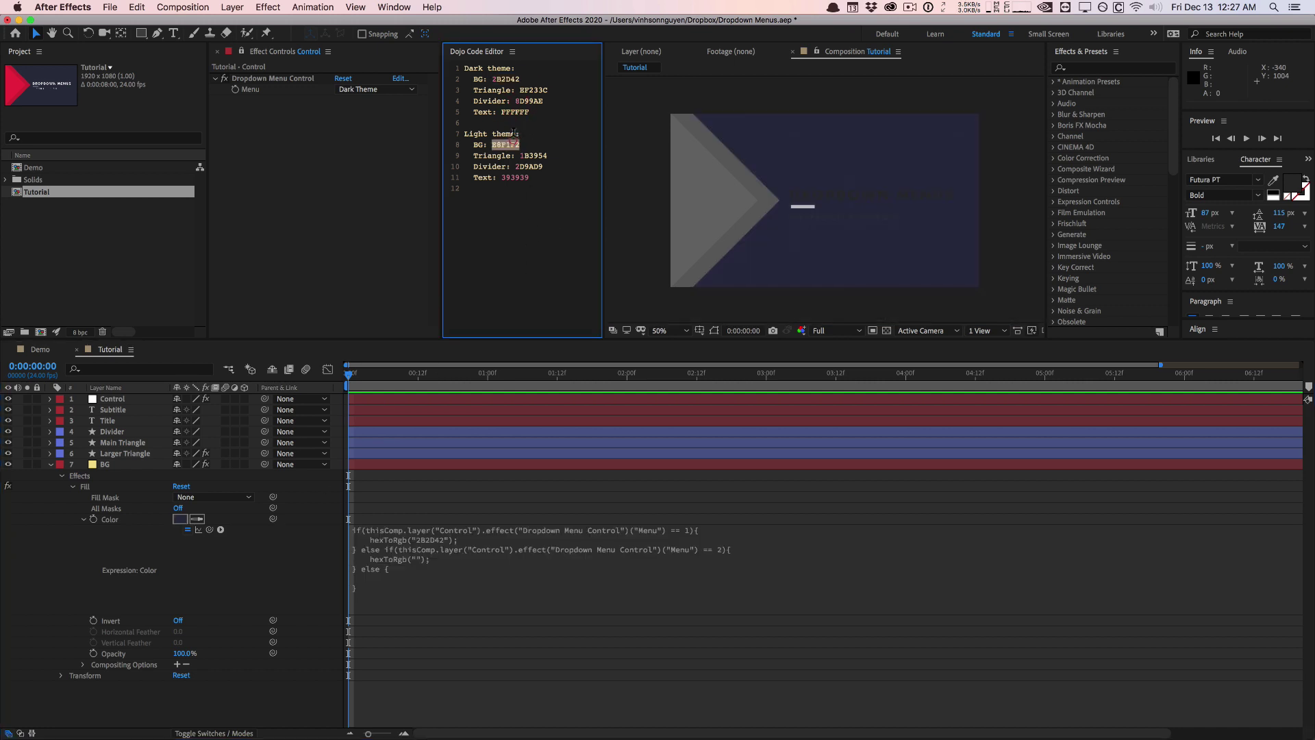
pyautogui.click(449, 570)
pyautogui.click(456, 558)
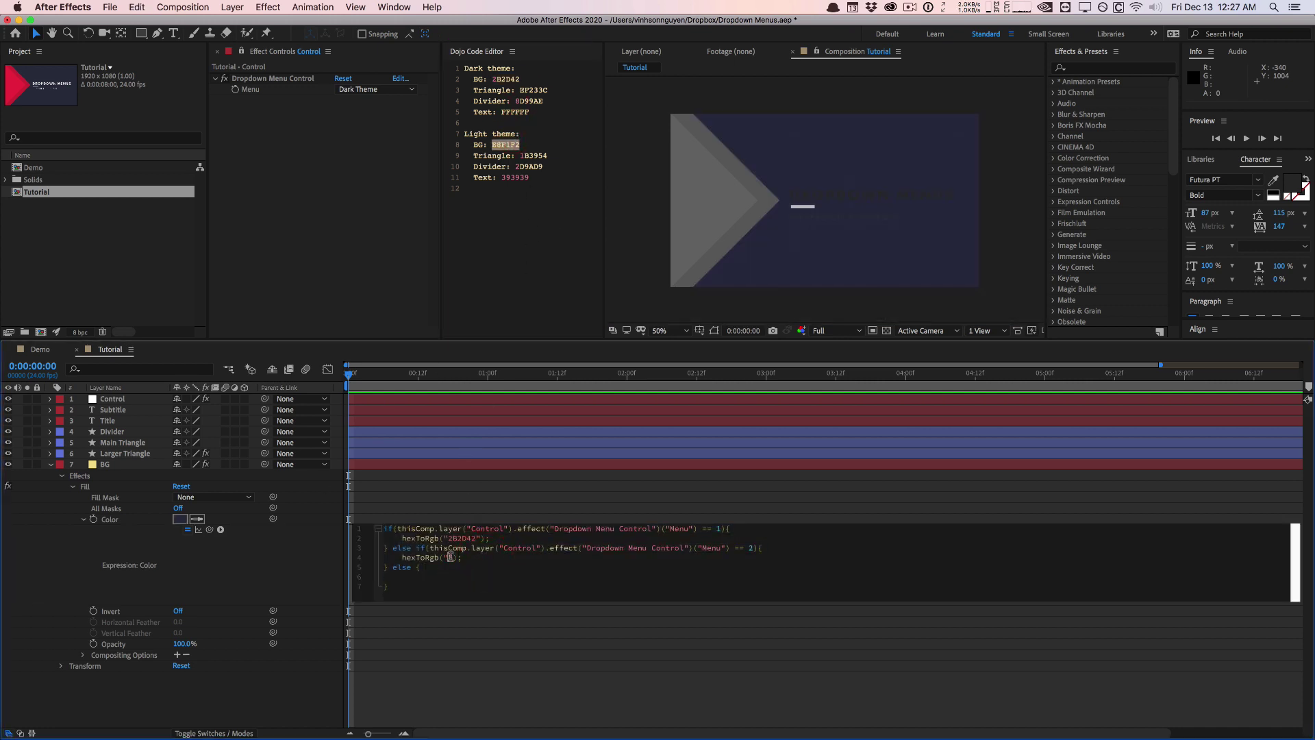
pyautogui.press('super+v')
# Make the else branch return value; and commit the BG expression
pyautogui.click(432, 575)
pyautogui.write('value')
pyautogui.press('Return')
pyautogui.write(';')
pyautogui.click(389, 488)
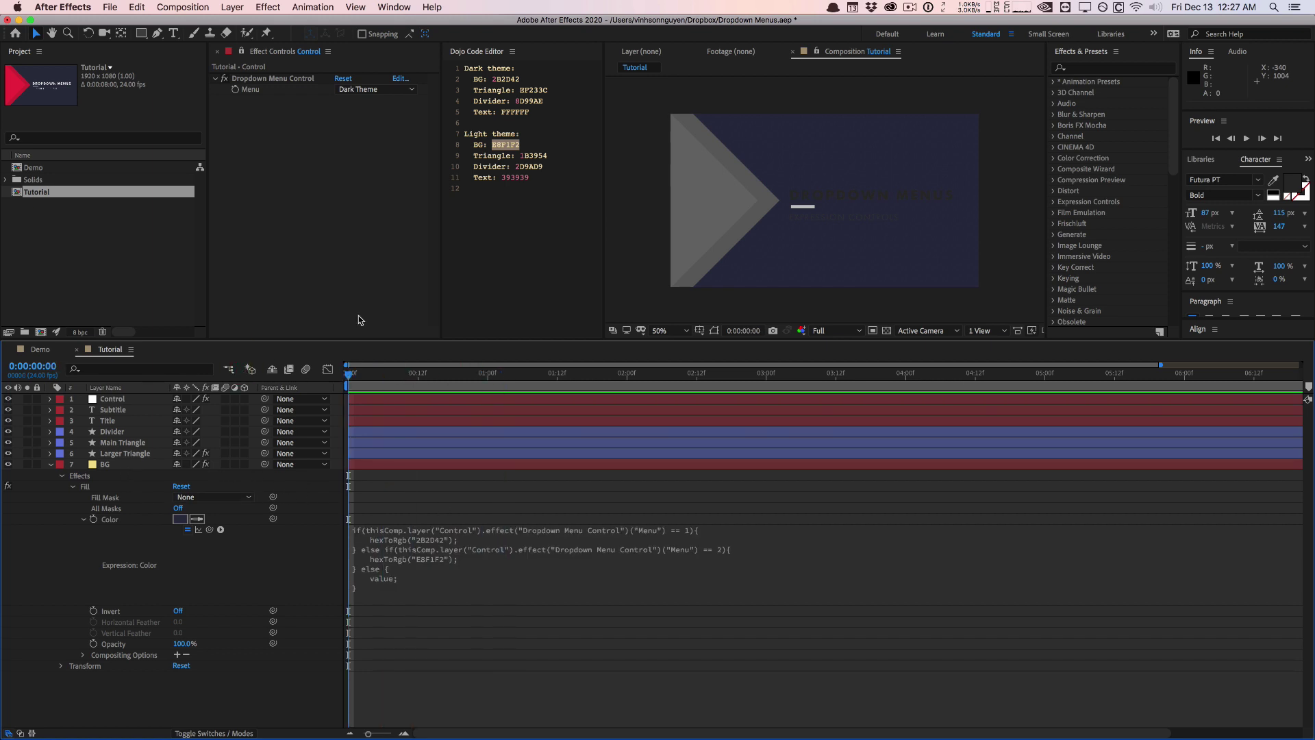
# Switch the dropdown Menu to Light Theme so the background turns light
pyautogui.click(373, 90)
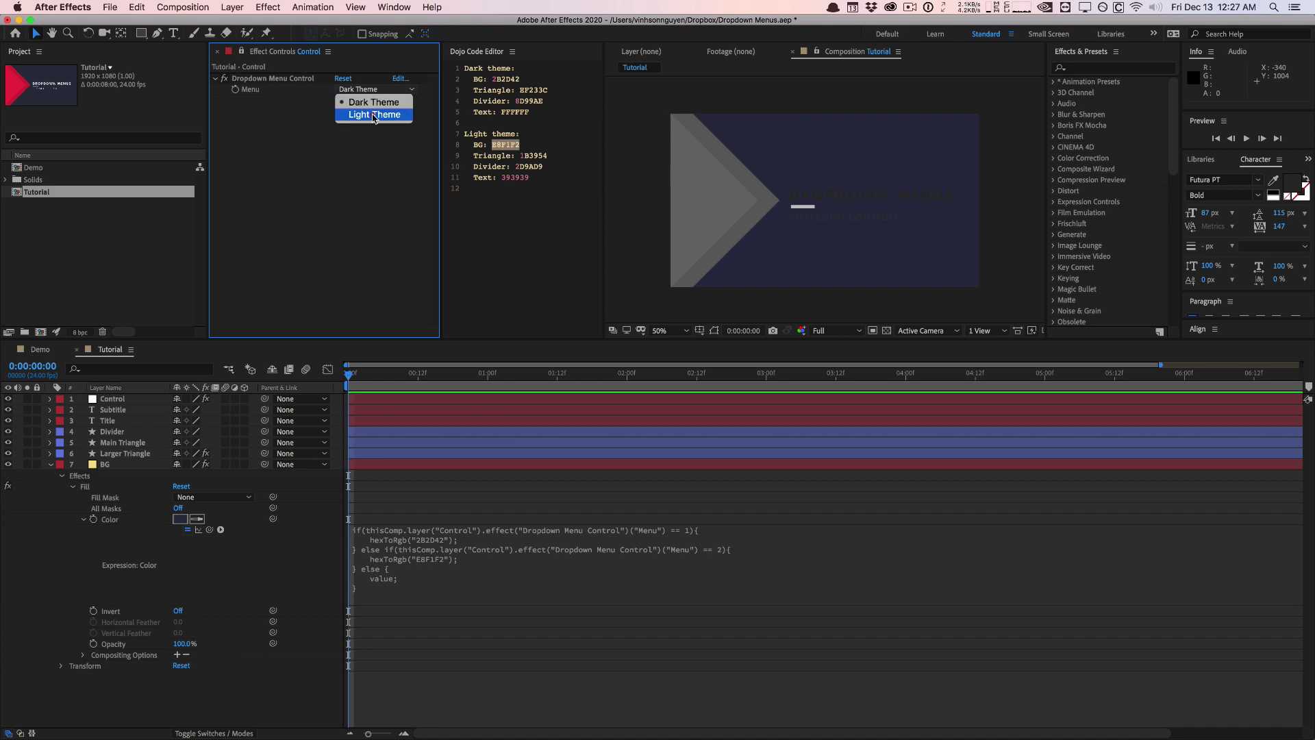
pyautogui.click(374, 115)
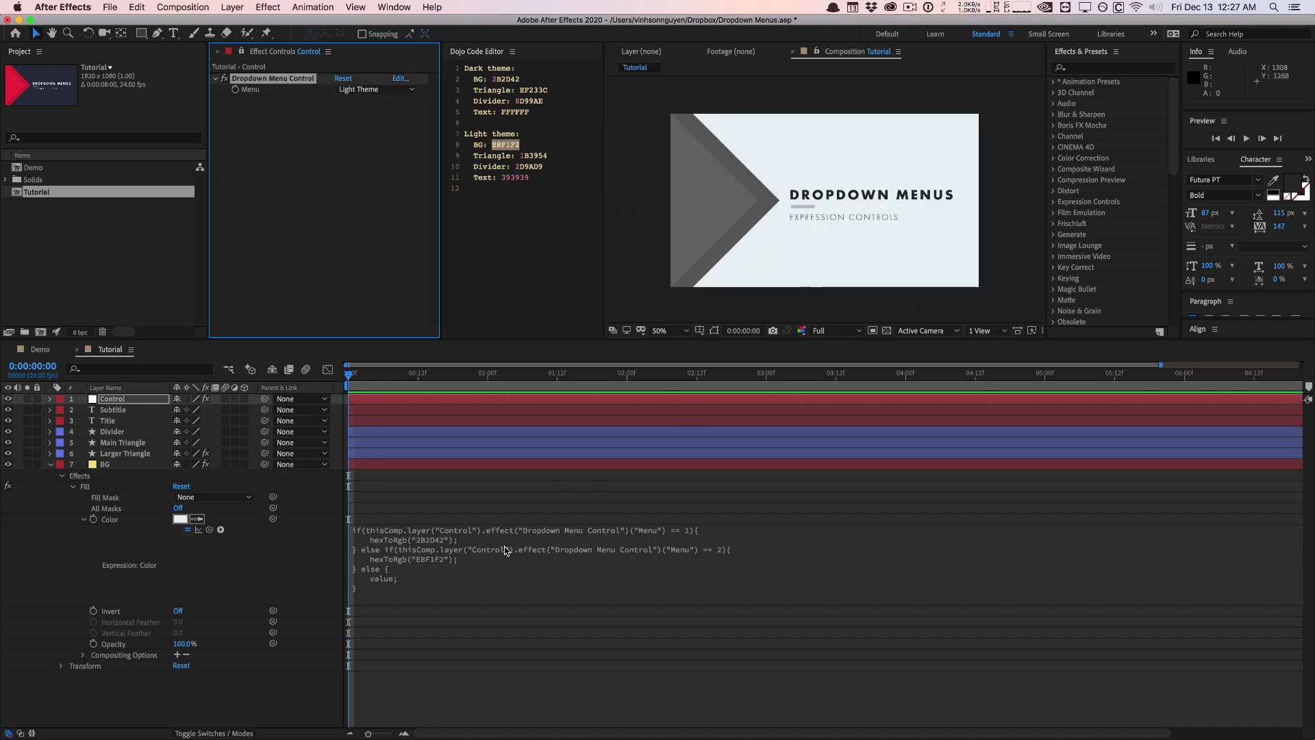
pyautogui.click(411, 558)
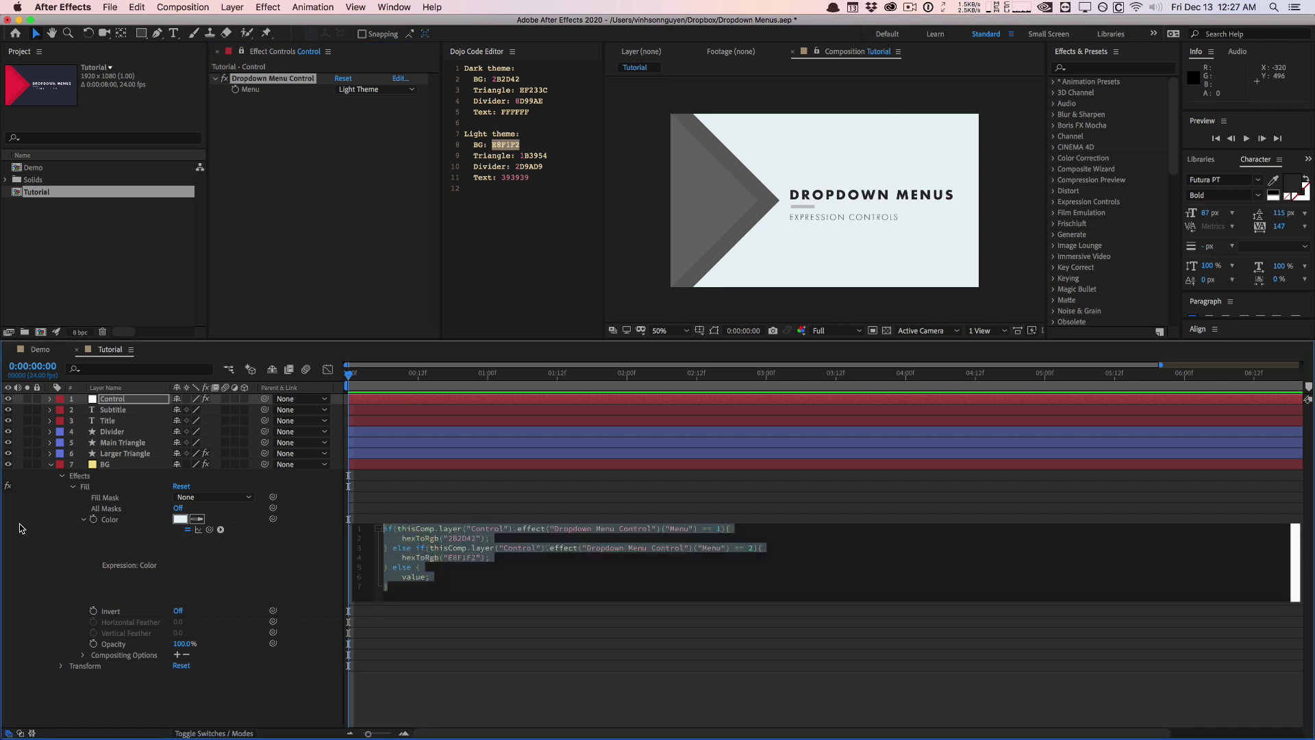
pyautogui.click(44, 521)
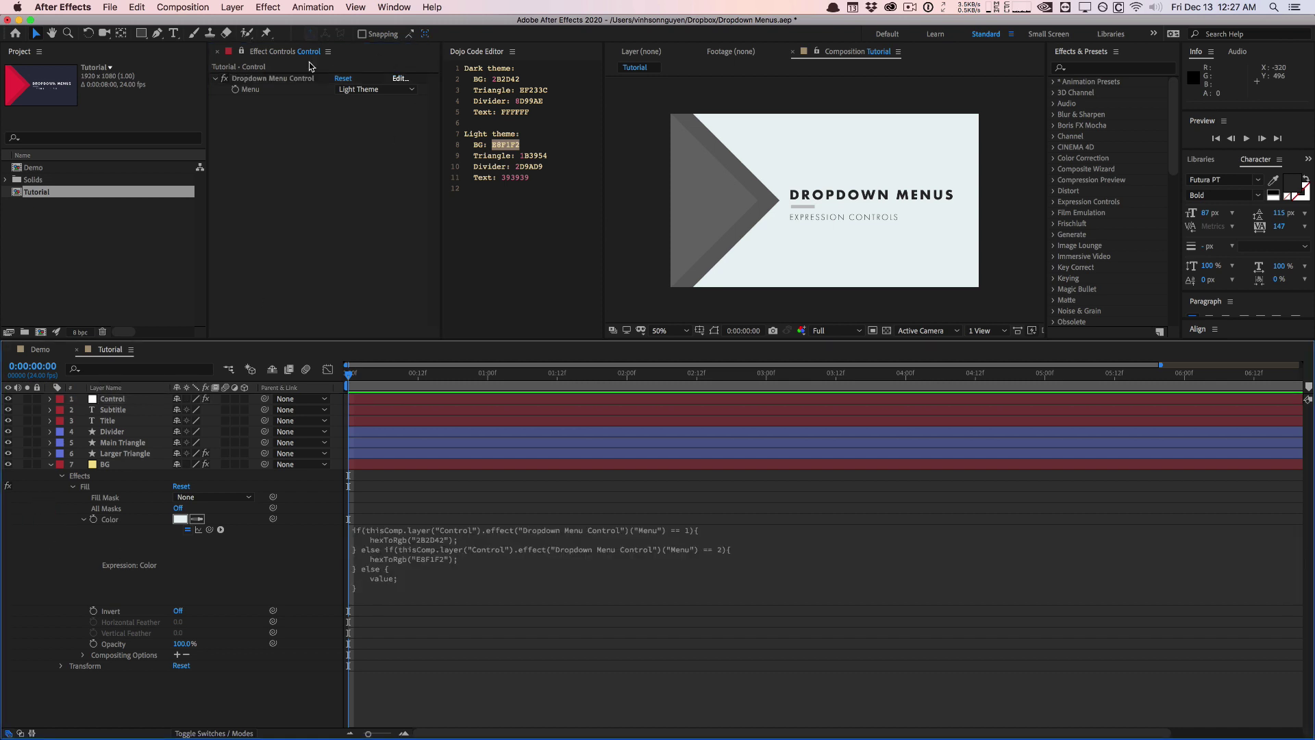
# Rename the Dropdown Menu Control effect to Theme Control
pyautogui.click(273, 84)
pyautogui.press('Return')
pyautogui.write('The')
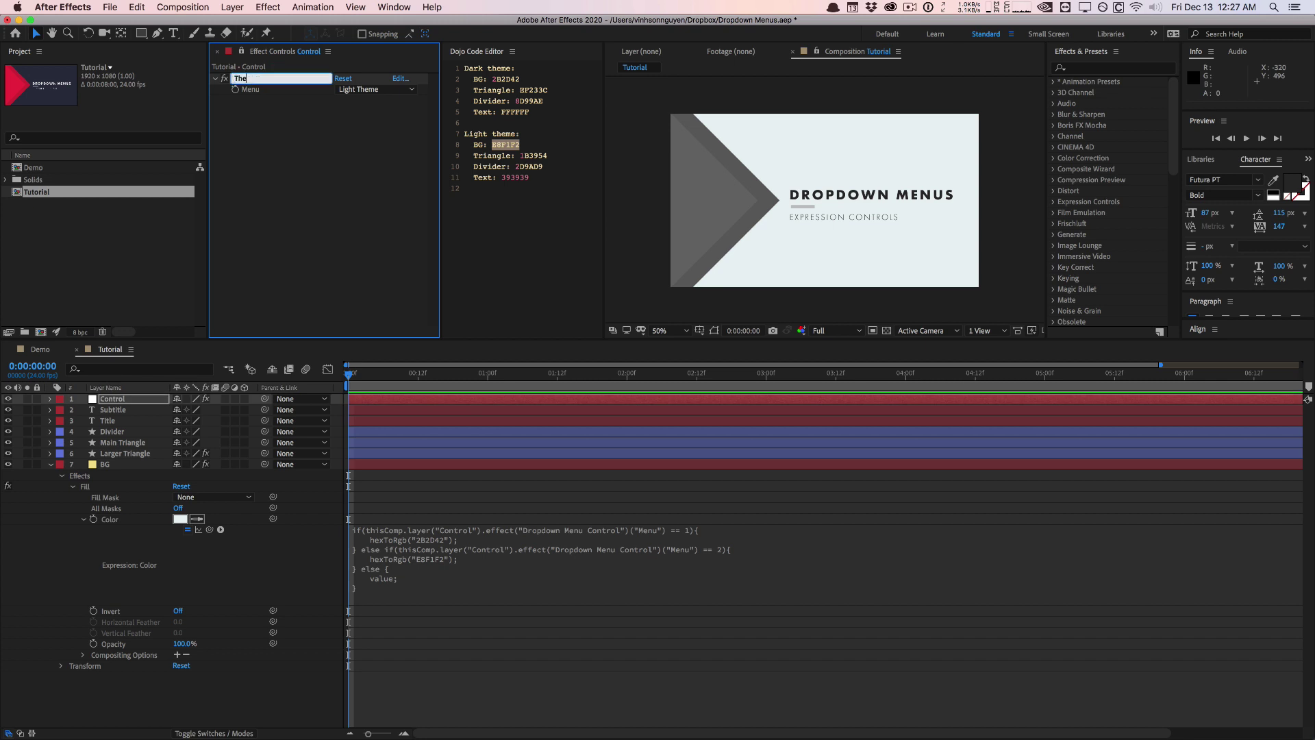
pyautogui.write('me Control')
pyautogui.press('Return')
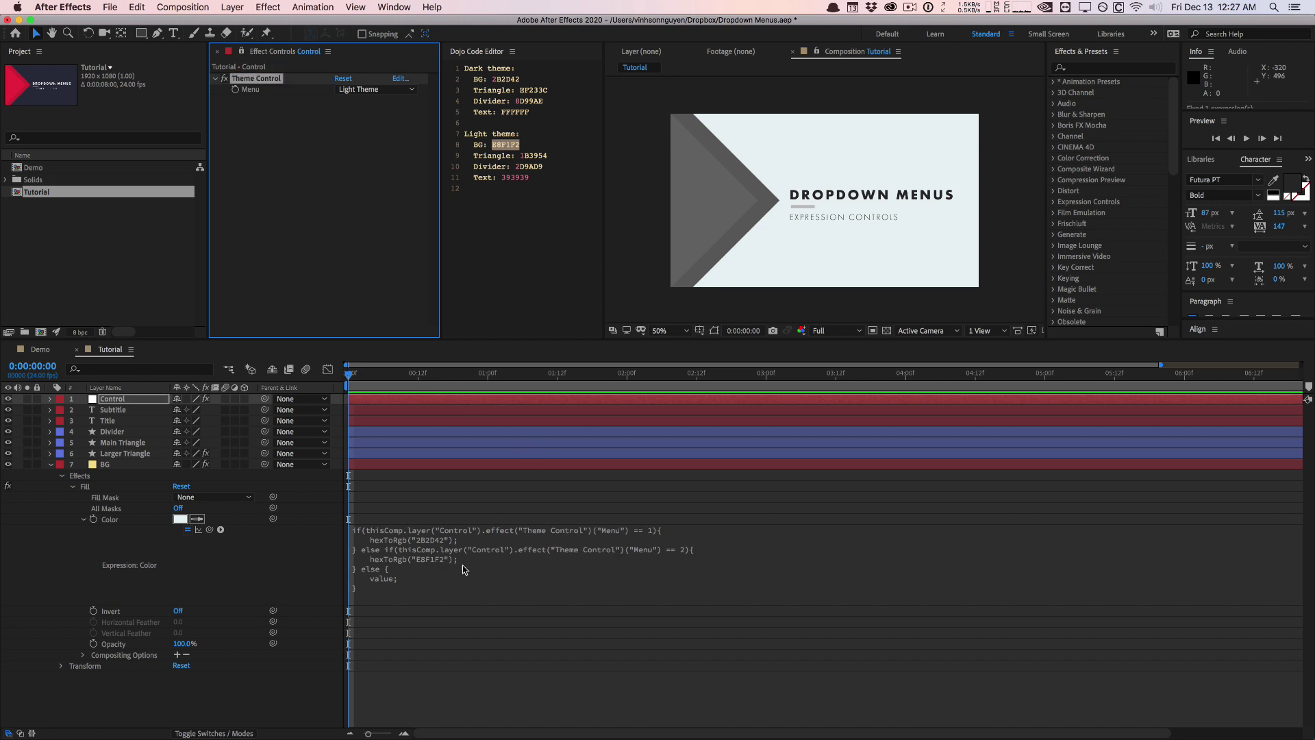
pyautogui.click(463, 569)
pyautogui.click(77, 521)
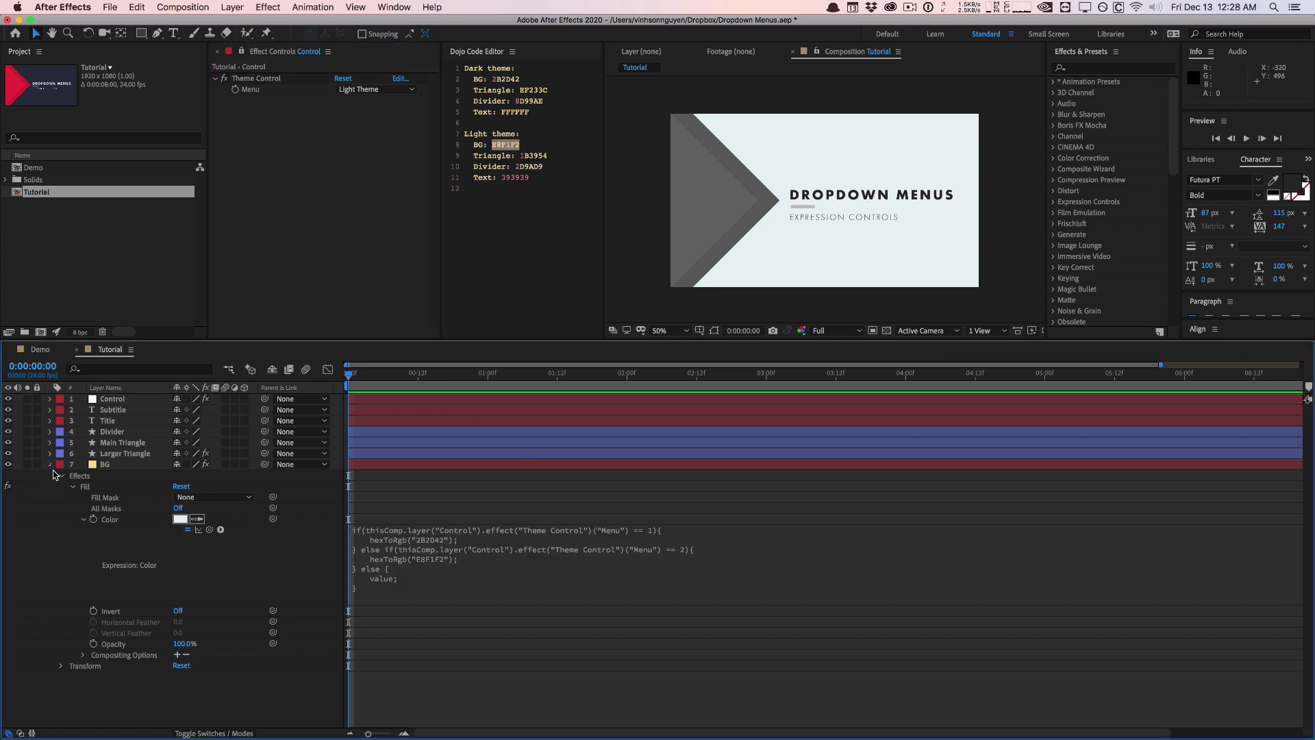
# Paste the BG theme expression onto the Main Triangle's Fill Color
pyautogui.click(50, 464)
pyautogui.click(50, 443)
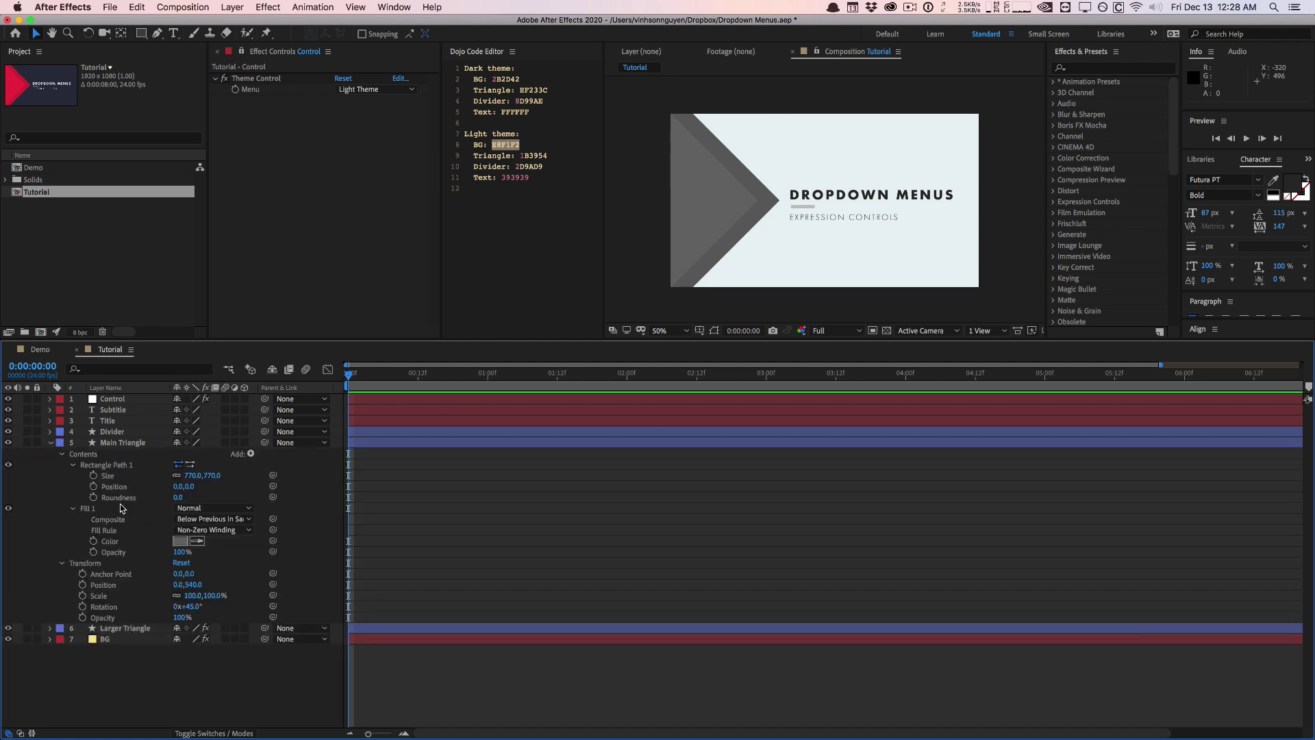
pyautogui.click(100, 541)
pyautogui.press('cmd+v')
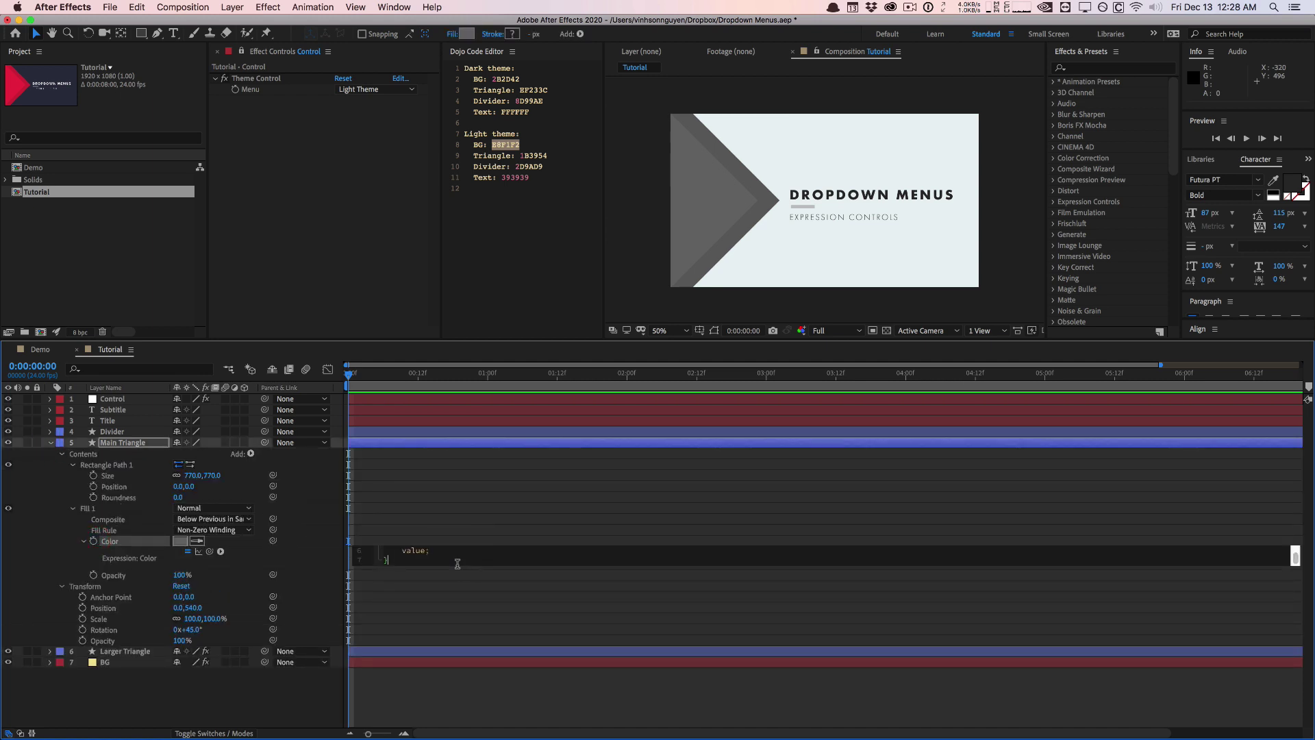
pyautogui.press('KP_Enter')
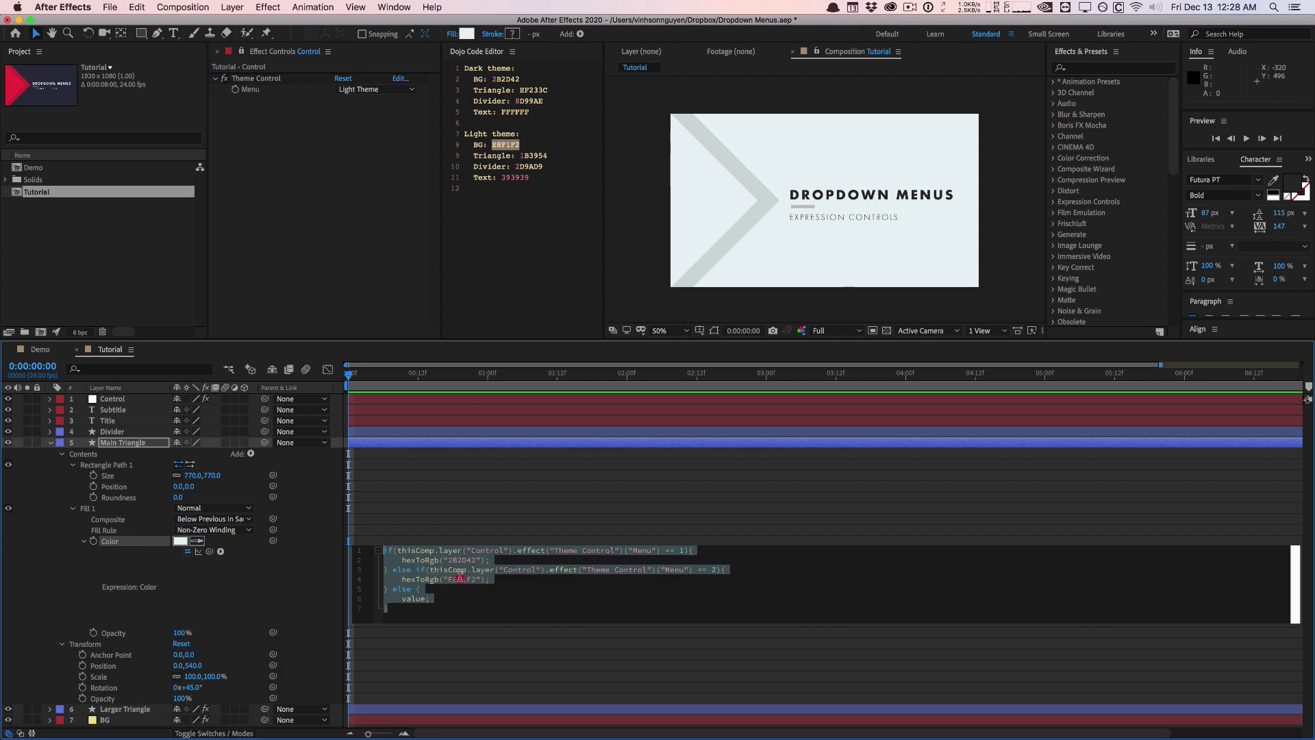
# Replace 2B2D42 with the dark-theme triangle colour EF233C in the expression
pyautogui.doubleClick(462, 561)
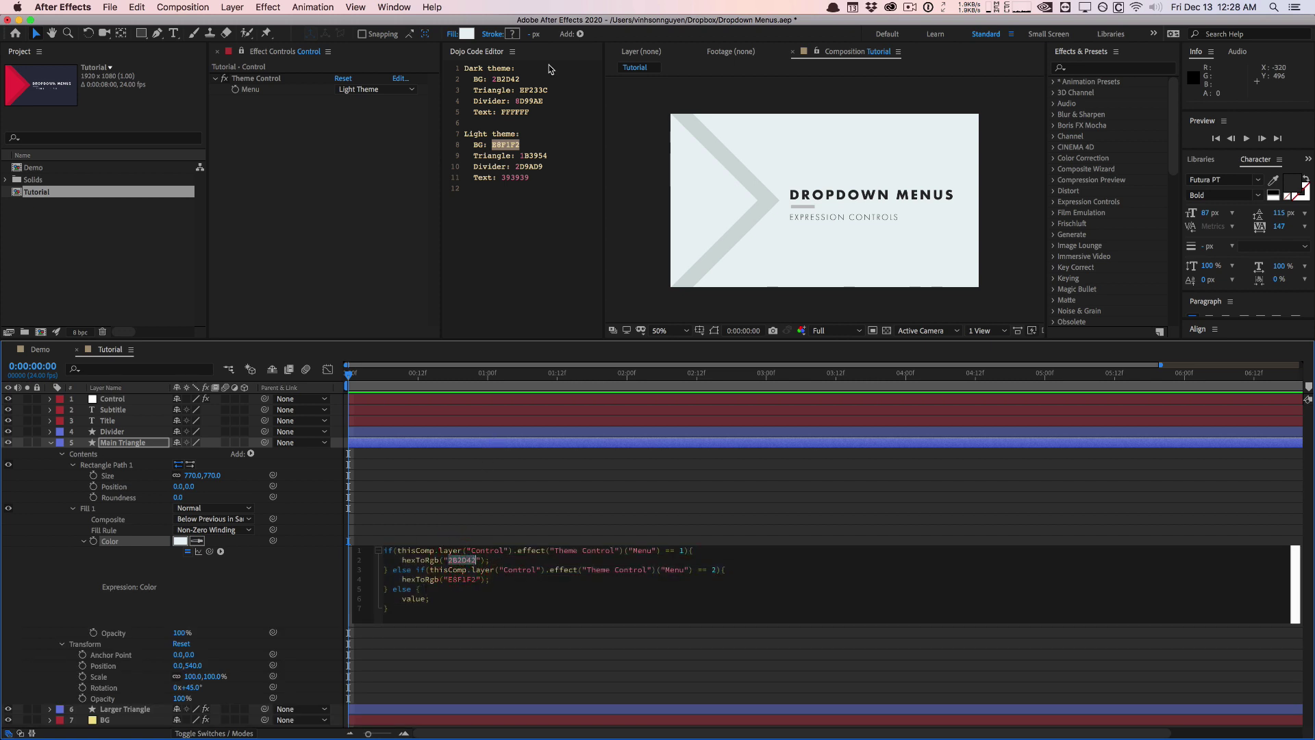
pyautogui.click(524, 111)
pyautogui.doubleClick(529, 90)
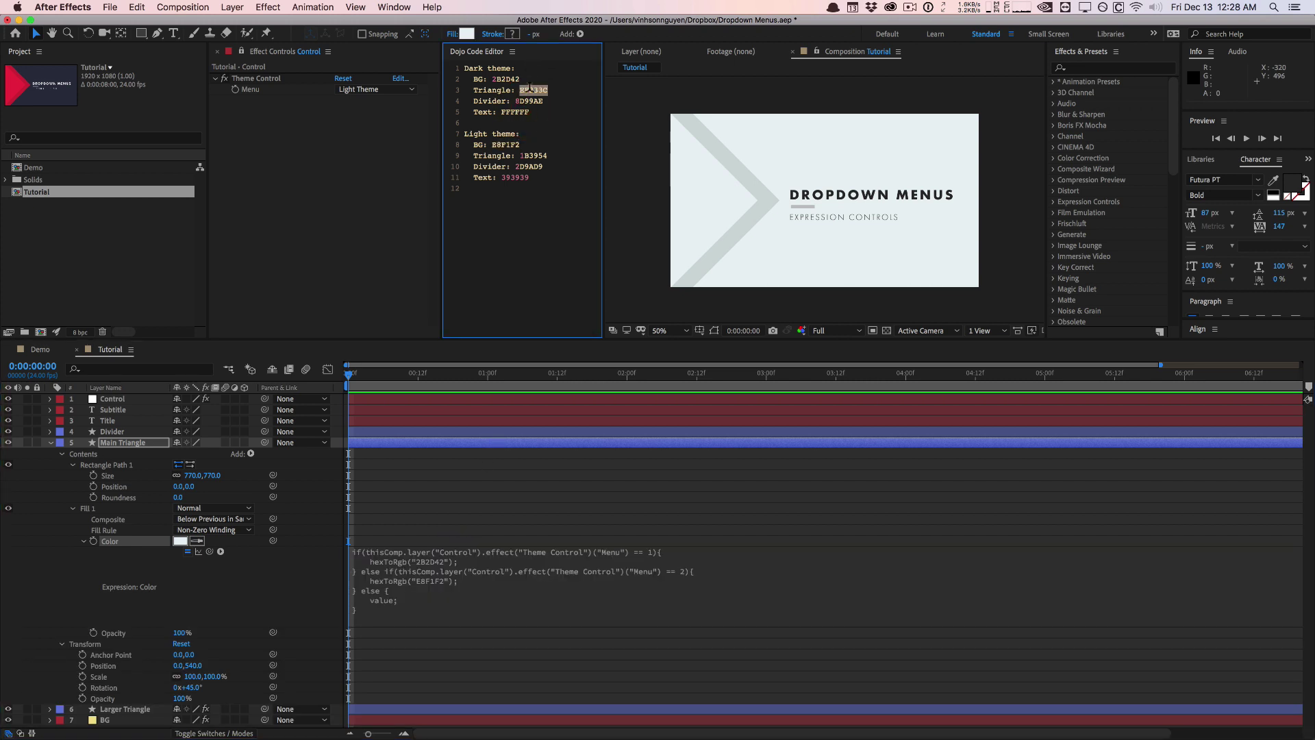
pyautogui.press('super+c')
pyautogui.click(448, 560)
pyautogui.doubleClick(459, 560)
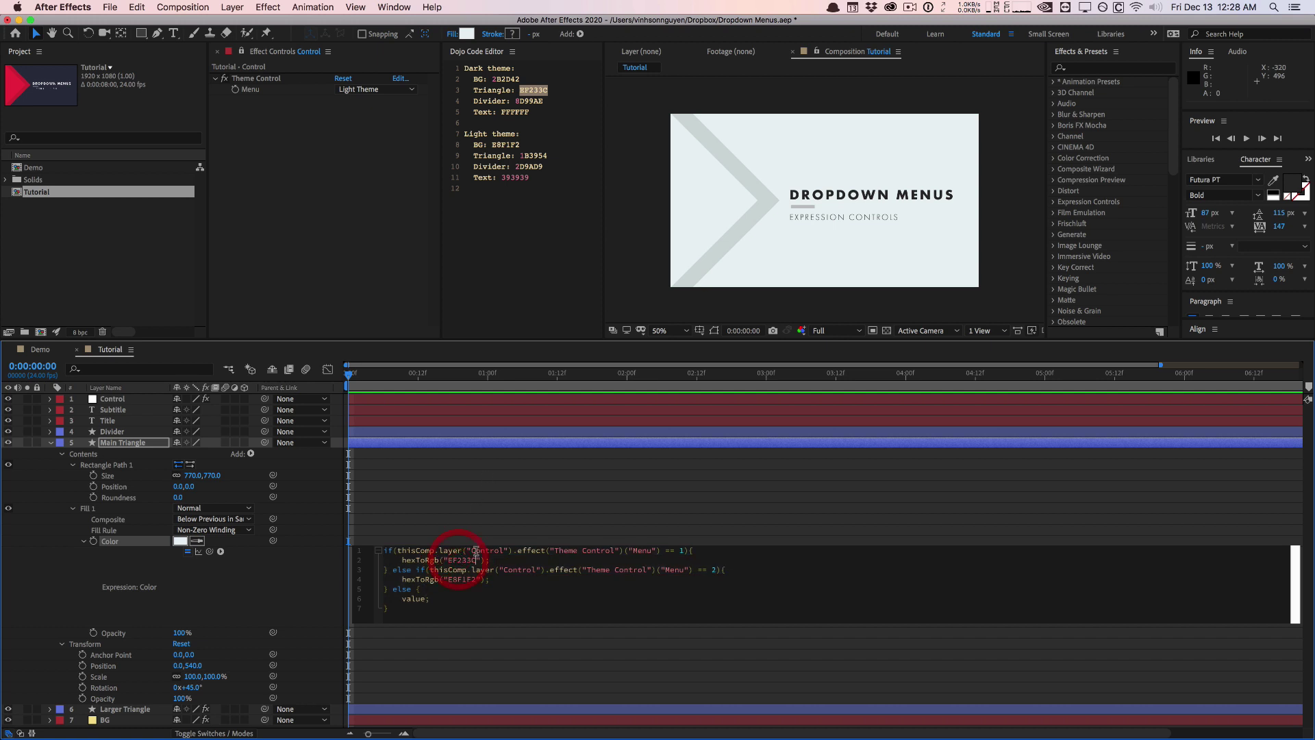
pyautogui.press('super+v')
# Replace E8F1F2 with the light-theme triangle colour 1B3954 and collapse Main Triangle
pyautogui.click(533, 143)
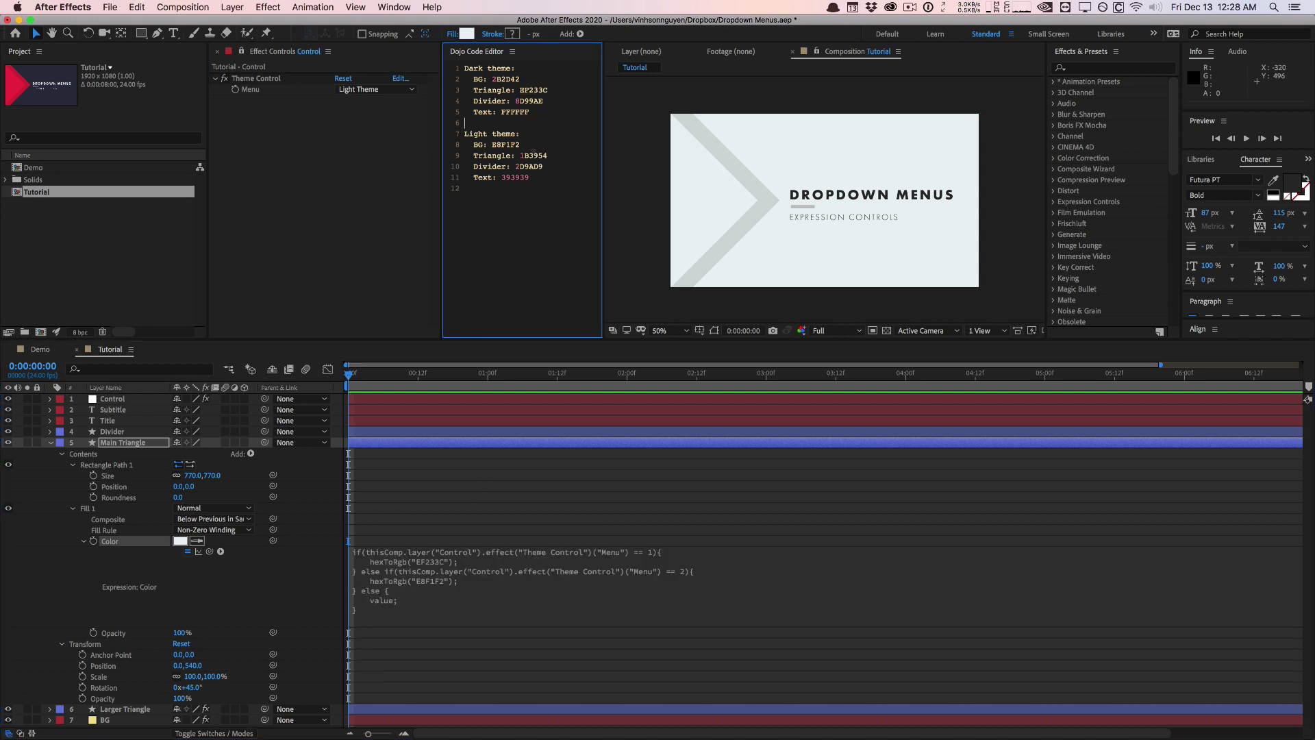
pyautogui.doubleClick(533, 156)
pyautogui.press('super+c')
pyautogui.click(439, 576)
pyautogui.doubleClick(454, 579)
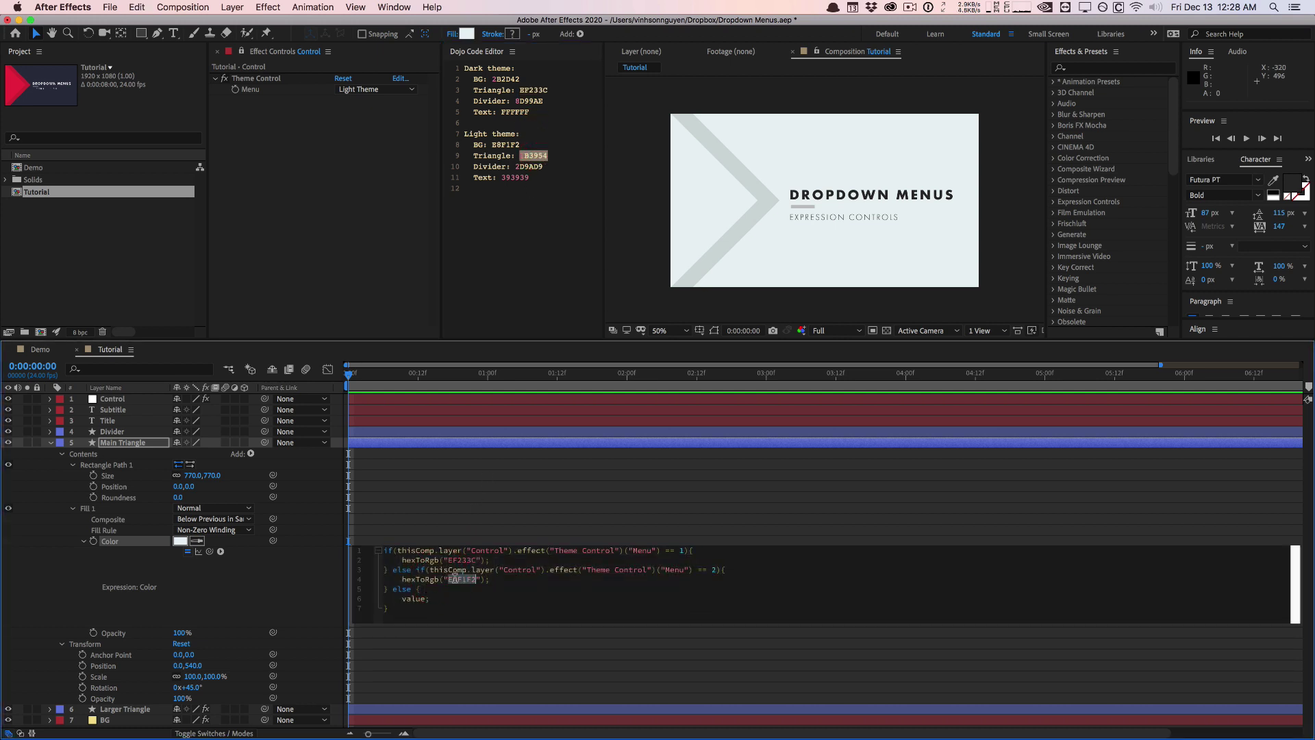
pyautogui.press('super+v')
pyautogui.click(329, 569)
pyautogui.click(51, 444)
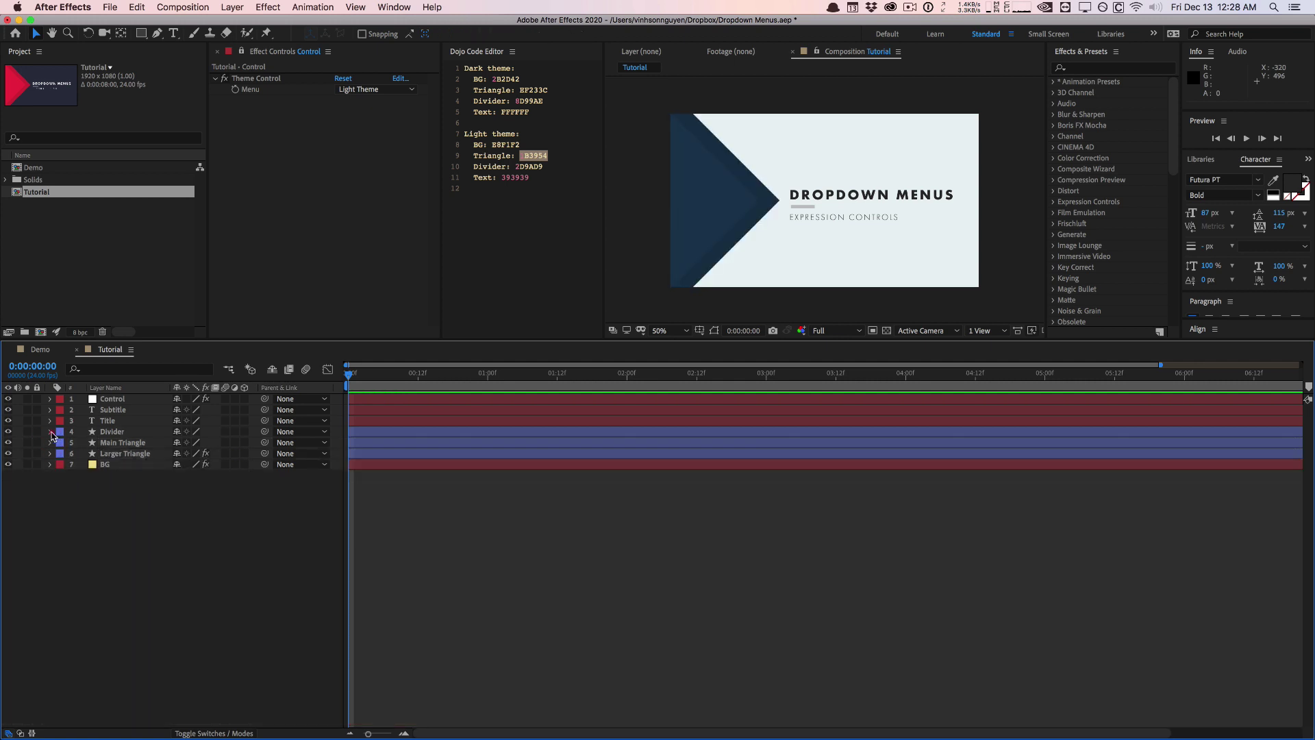
# Add an expression to the Divider's Fill Color and enlarge its expression field
pyautogui.click(51, 432)
pyautogui.keyDown('alt'); pyautogui.click(104, 542); pyautogui.keyUp('alt')
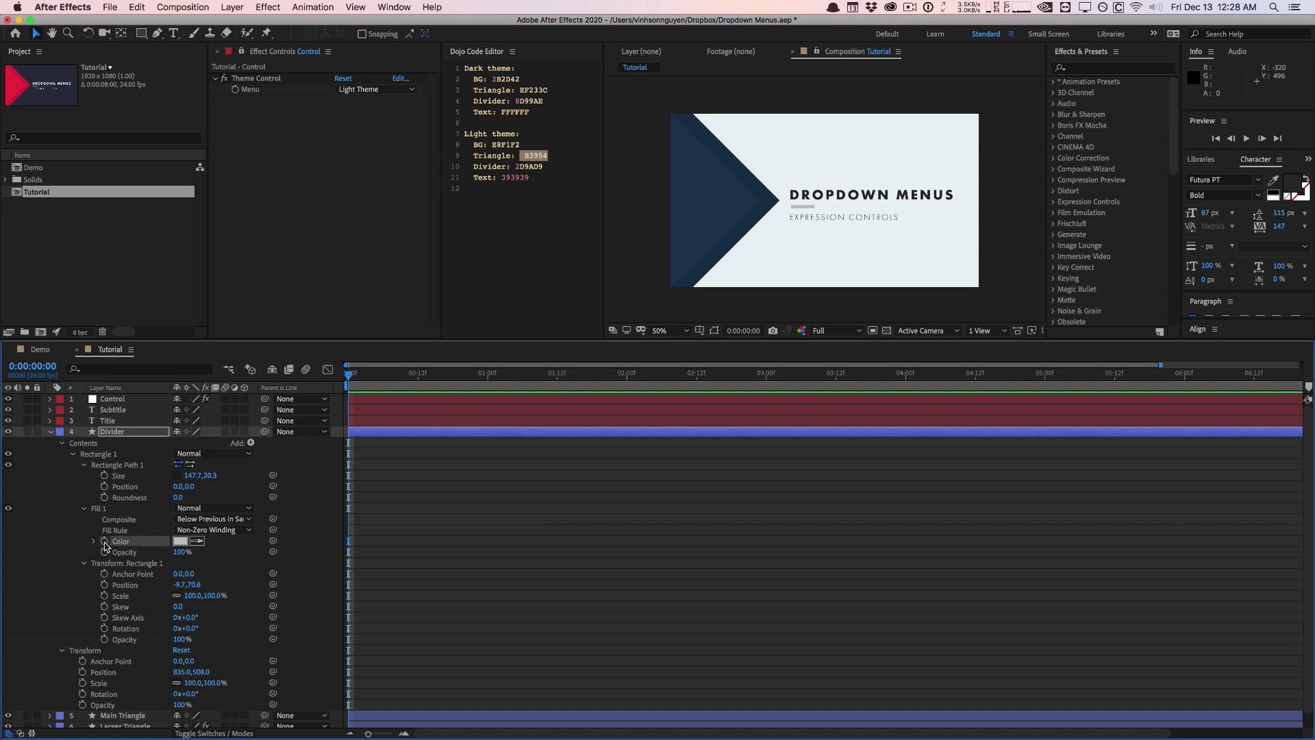
pyautogui.press('super+v')
pyautogui.moveTo(433, 566); pyautogui.dragTo(446, 692)
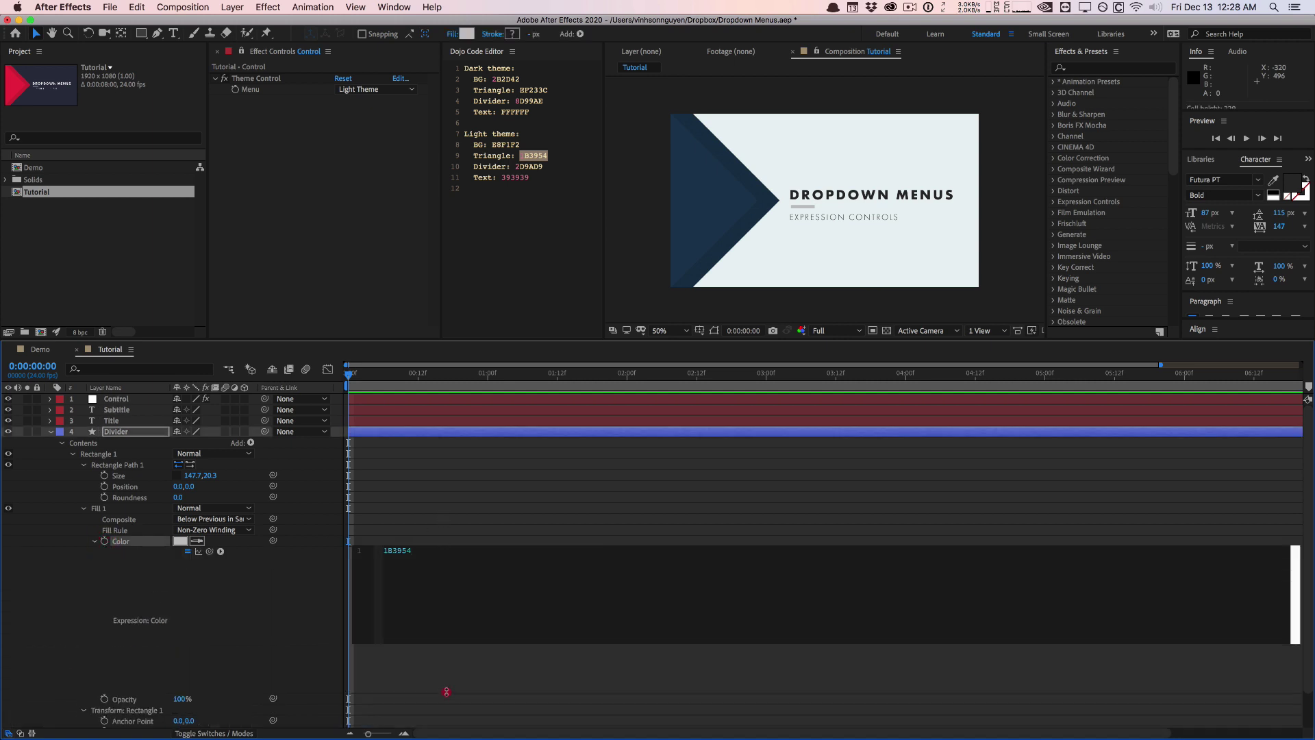
pyautogui.click(462, 487)
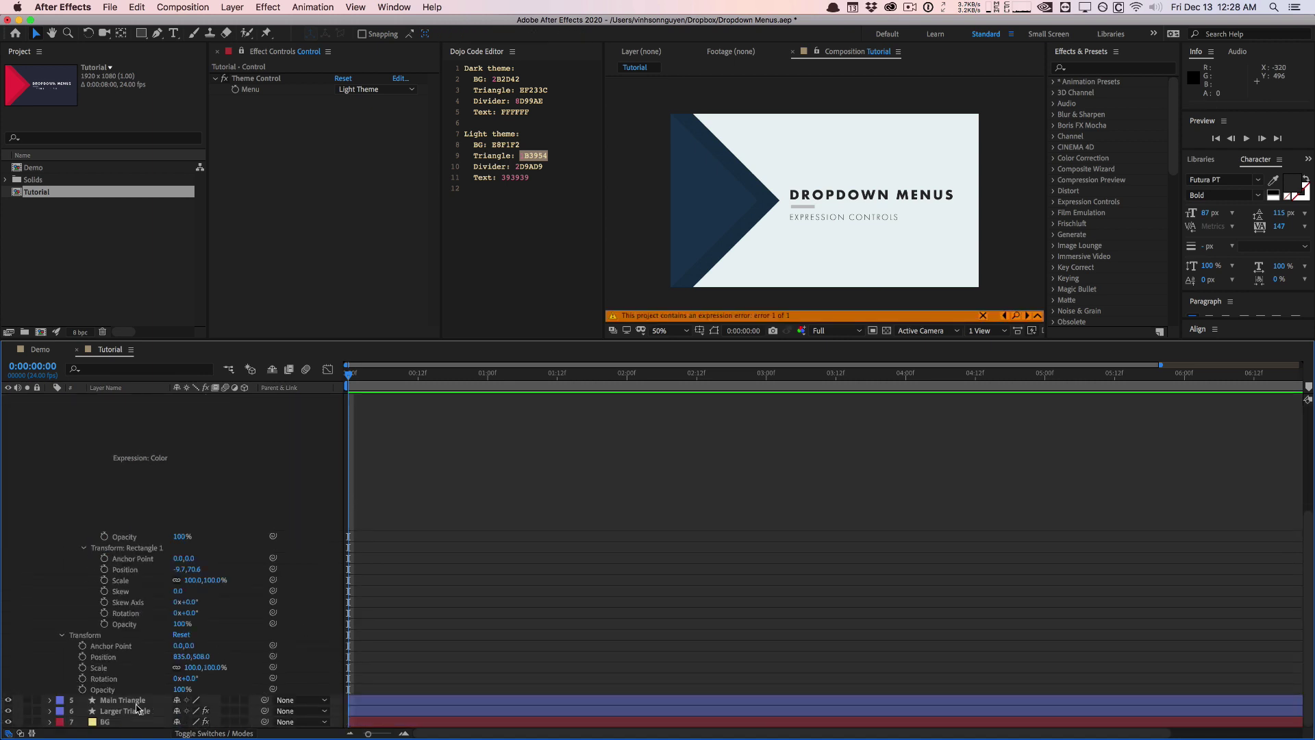
# Copy Main Triangle's if/else theme expression into the Divider's Color expression
pyautogui.click(137, 702)
pyautogui.press('u')
pyautogui.press('u')
pyautogui.scroll(-5, 507, 629)
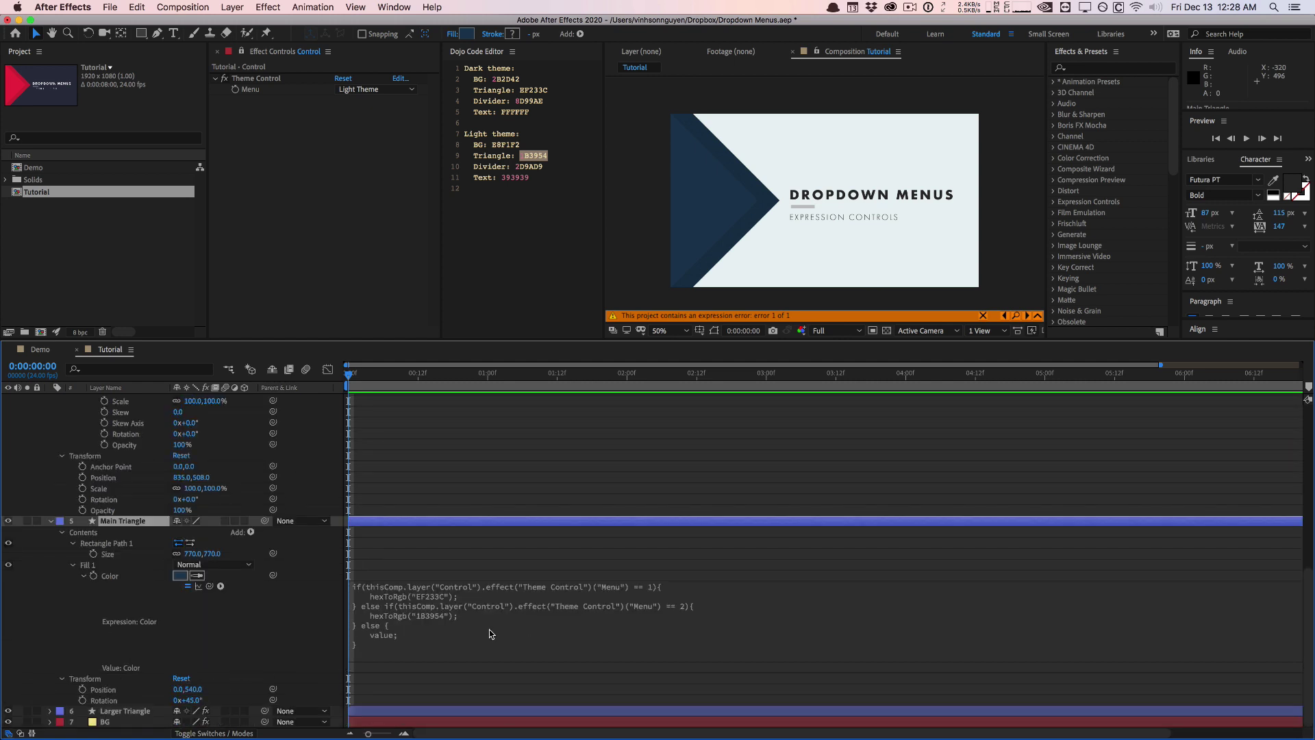
pyautogui.click(483, 603)
pyautogui.click(464, 488)
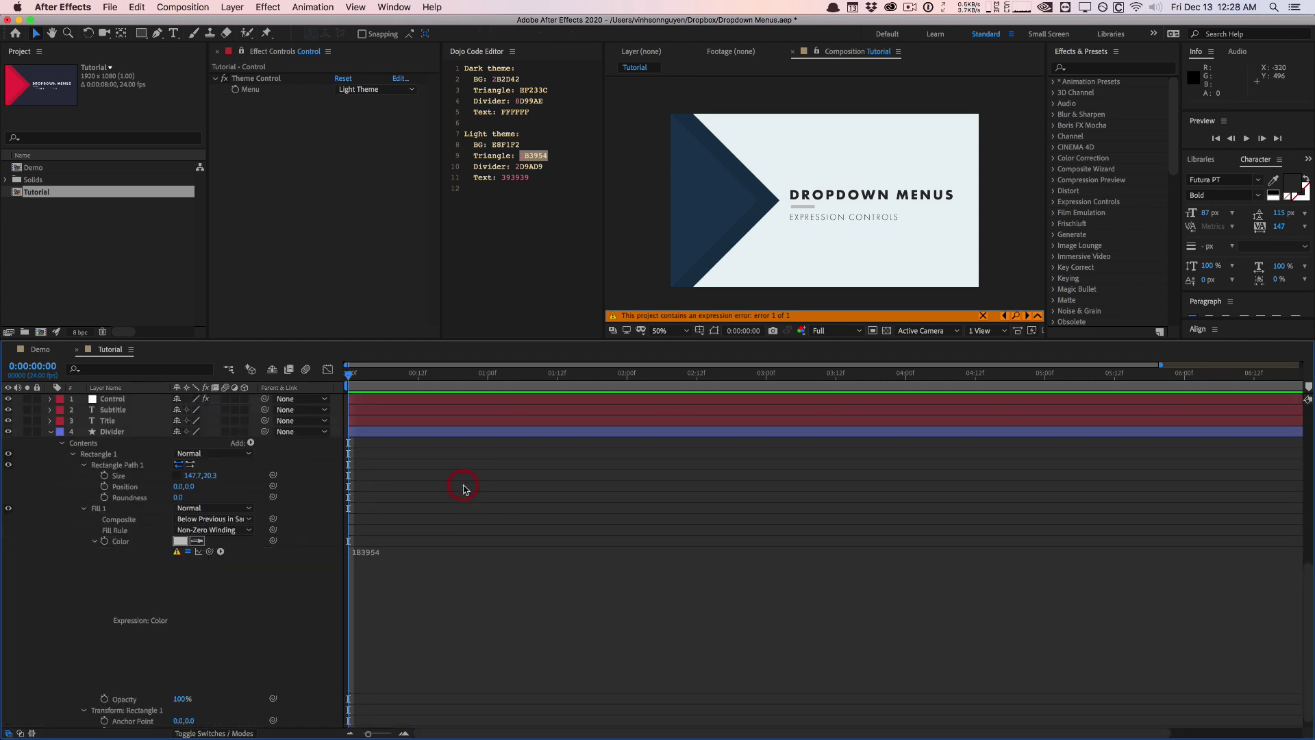
pyautogui.click(400, 577)
pyautogui.press('super+v')
pyautogui.click(457, 623)
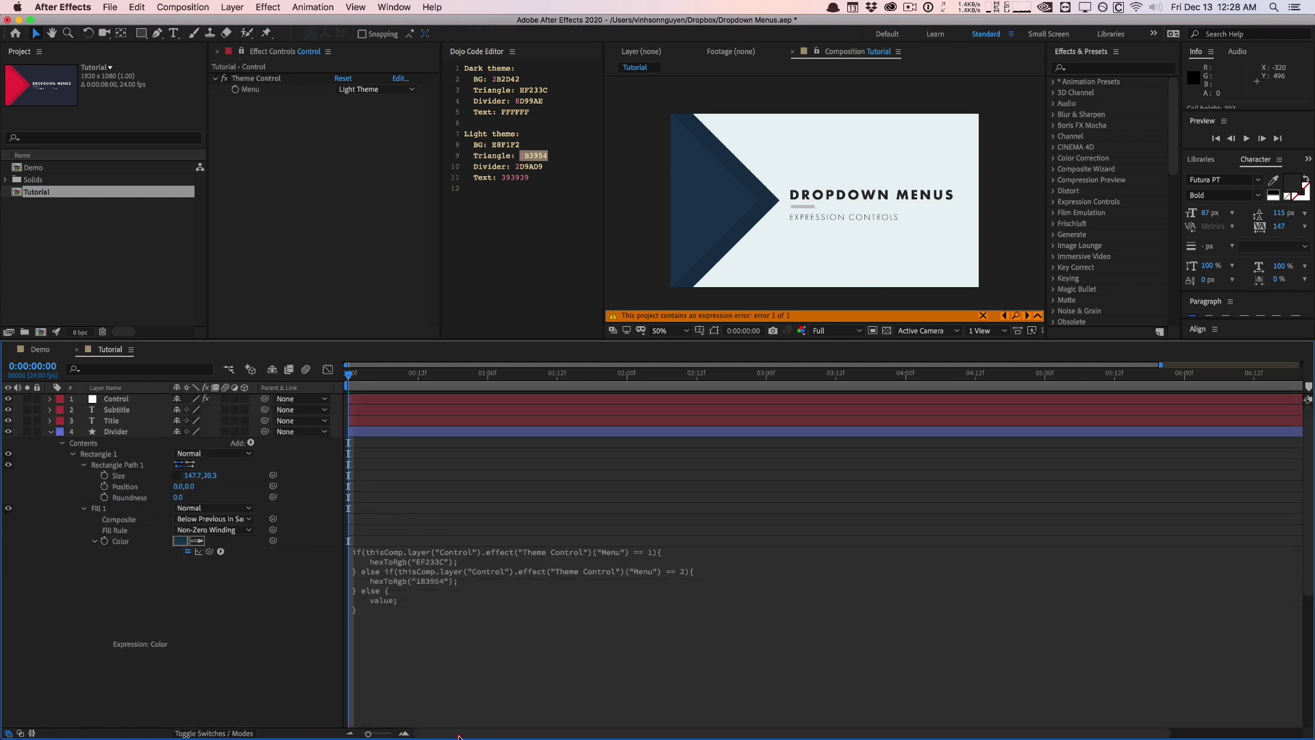
# Replace EF233C with the dark-theme divider colour 8D99AE
pyautogui.click(438, 559)
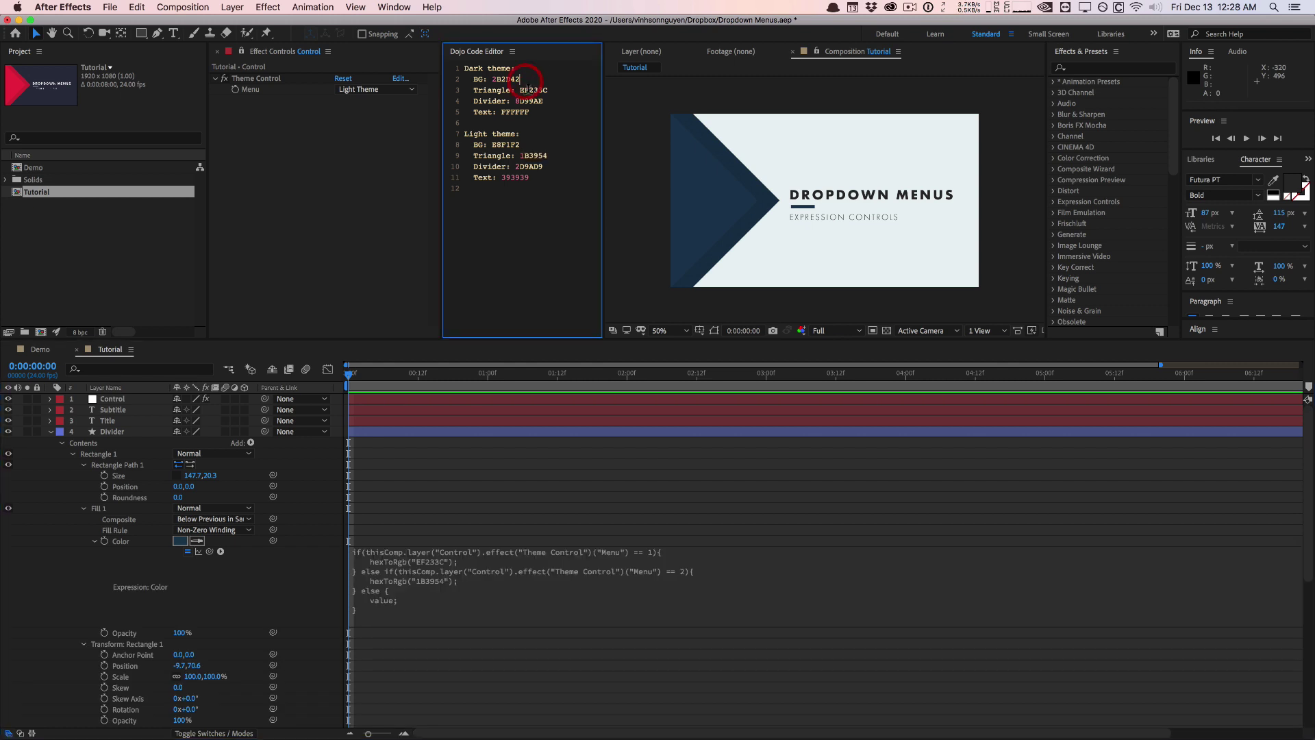
pyautogui.doubleClick(529, 101)
pyautogui.press('super+c')
pyautogui.click(454, 579)
pyautogui.press('super+a')
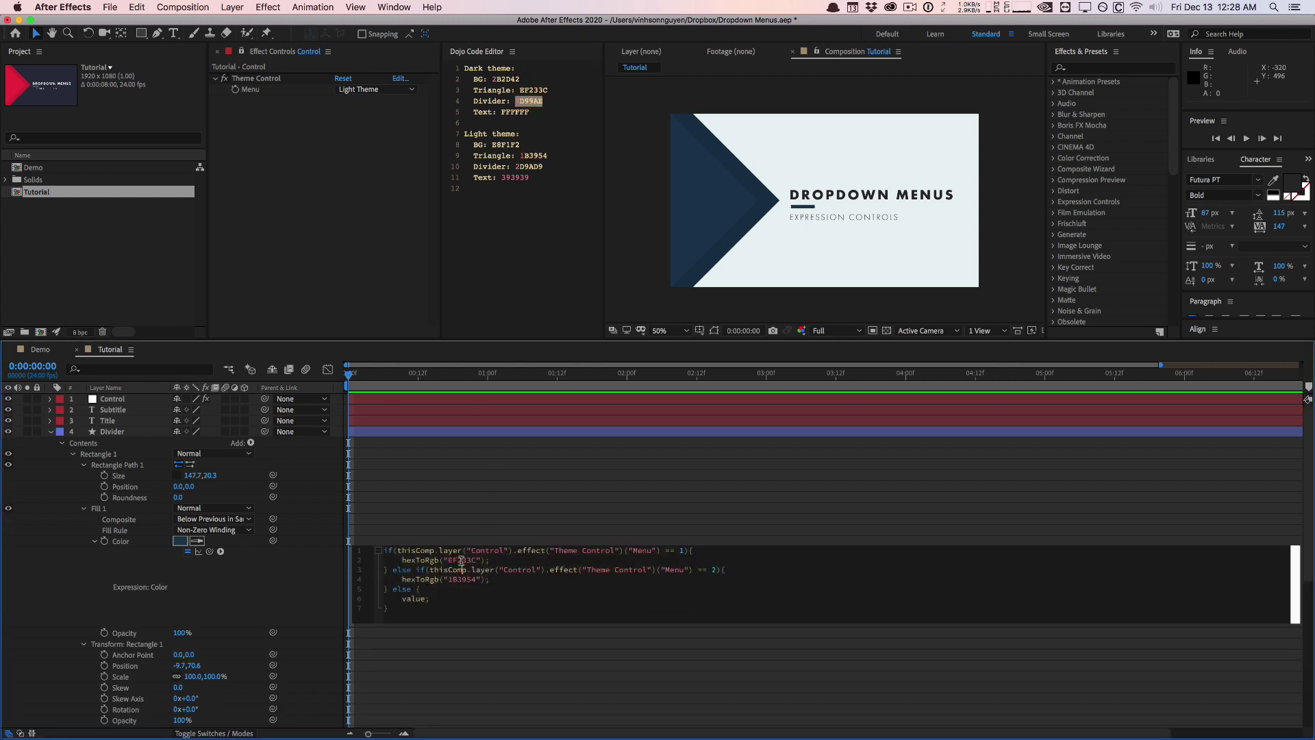
pyautogui.doubleClick(463, 559)
pyautogui.press('super+v')
pyautogui.click(516, 154)
# Replace 1B3954 with the light-theme divider colour 2D9AD9 and commit
pyautogui.doubleClick(529, 166)
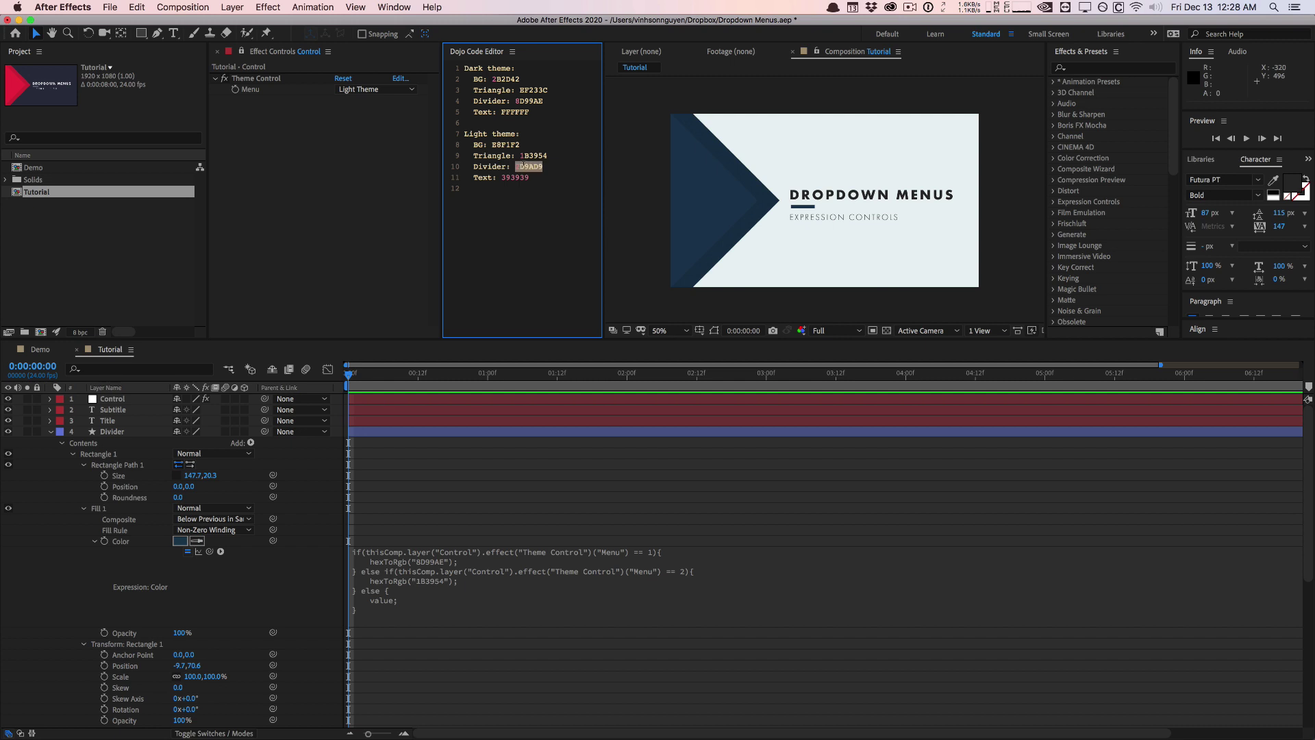
pyautogui.press('super+c')
pyautogui.click(458, 575)
pyautogui.click(460, 589)
pyautogui.doubleClick(464, 579)
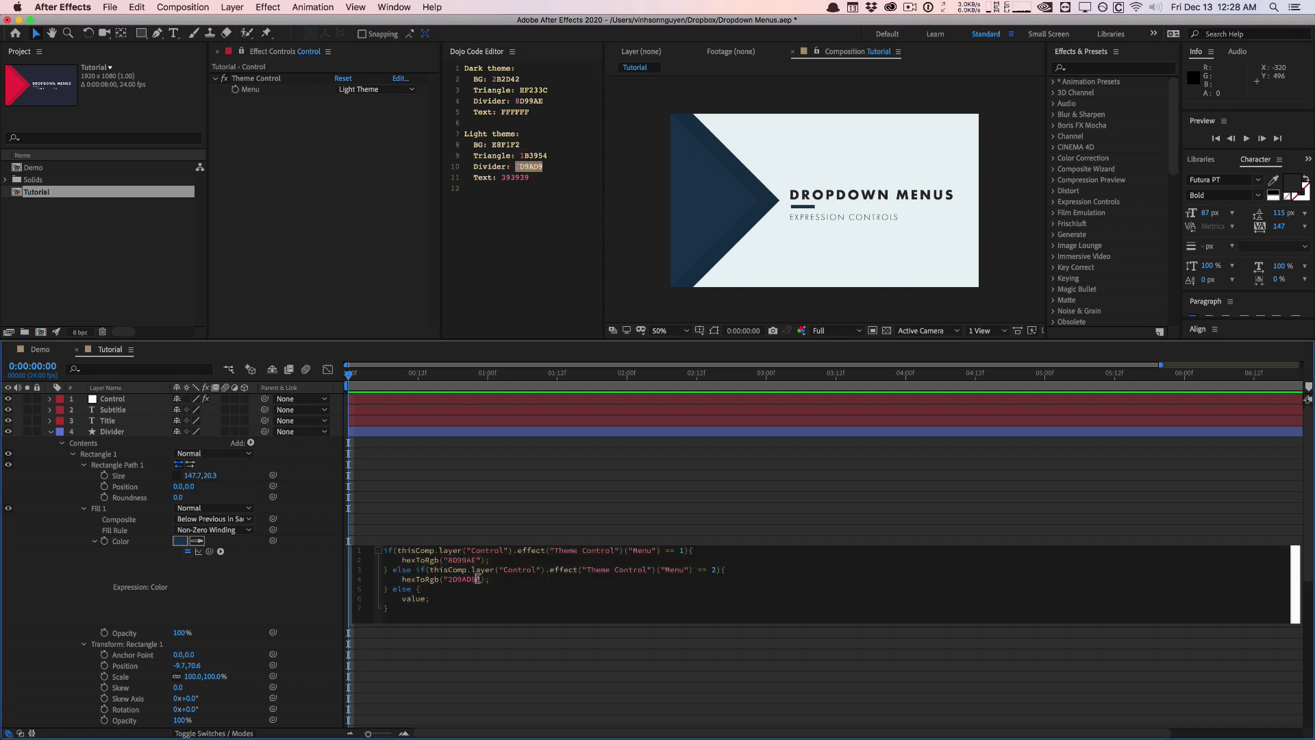
pyautogui.press('super+v')
pyautogui.click(485, 470)
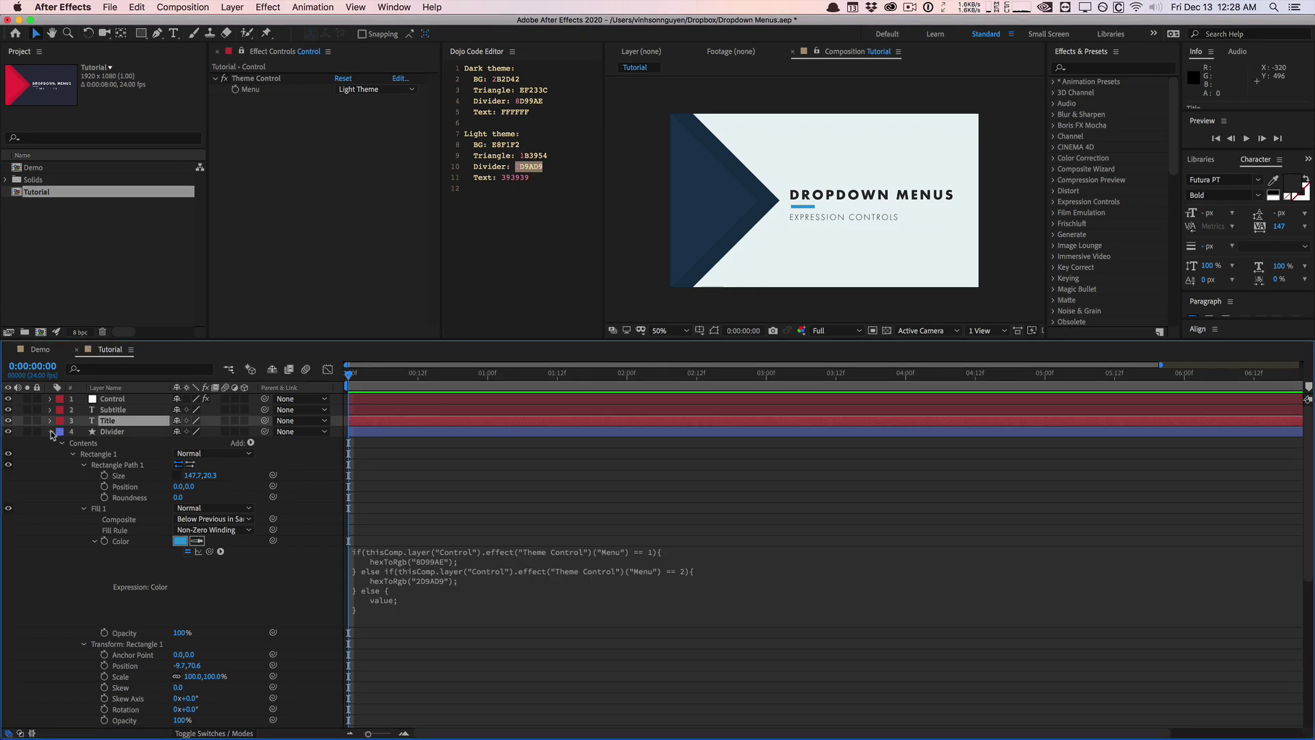
# Collapse the Divider layer, then select and expand the Title layer to its Source Text
pyautogui.click(50, 432)
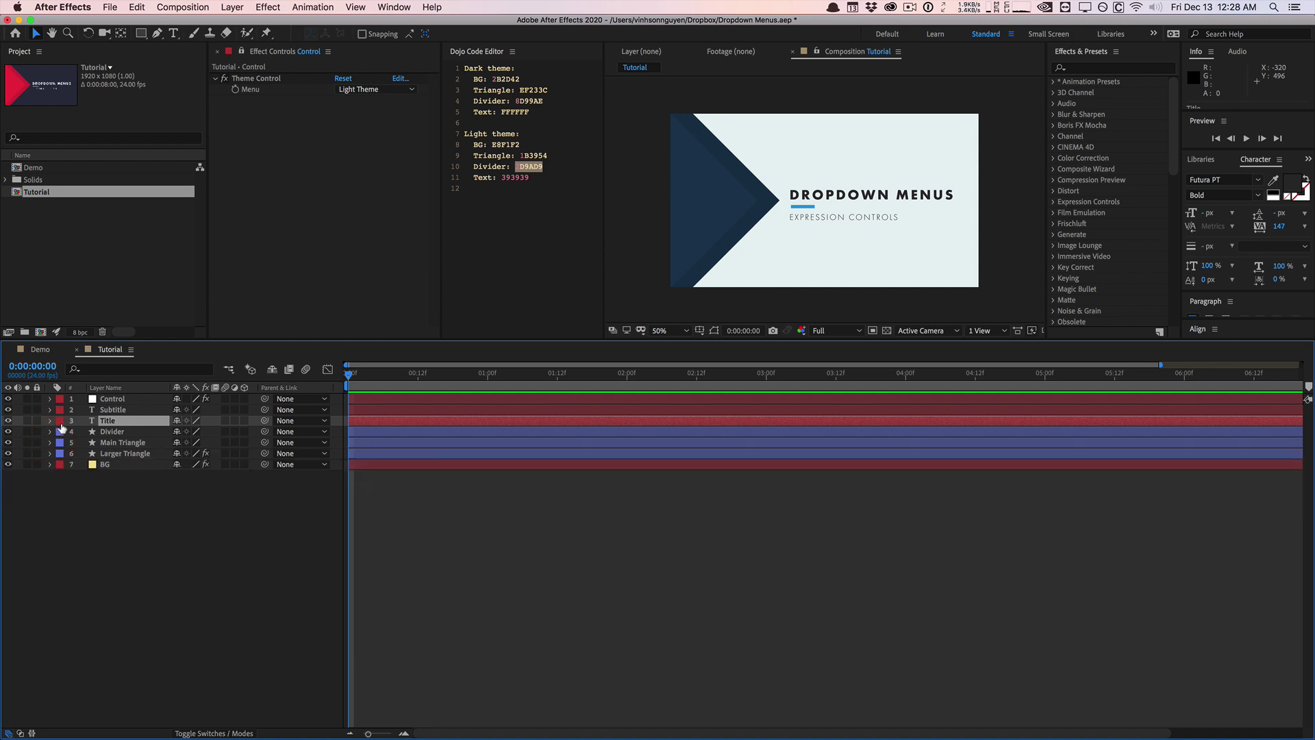
pyautogui.click(132, 411)
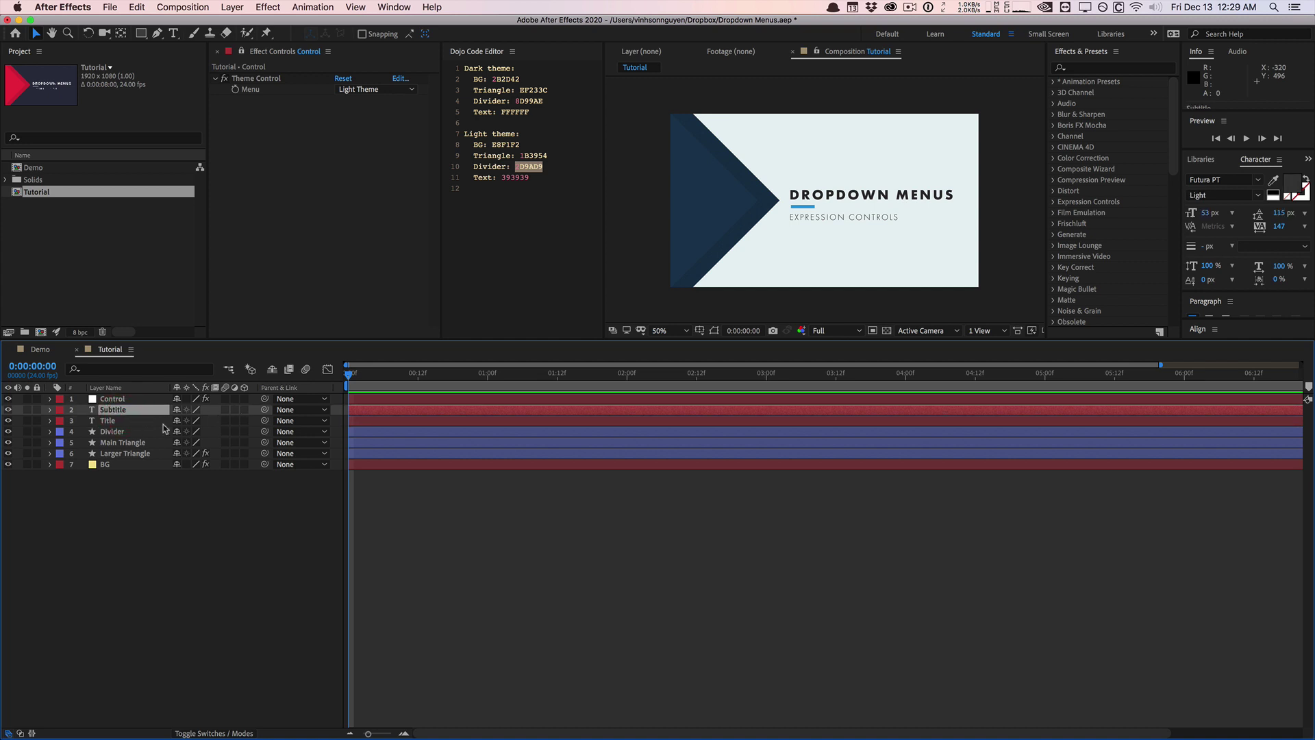
pyautogui.click(152, 422)
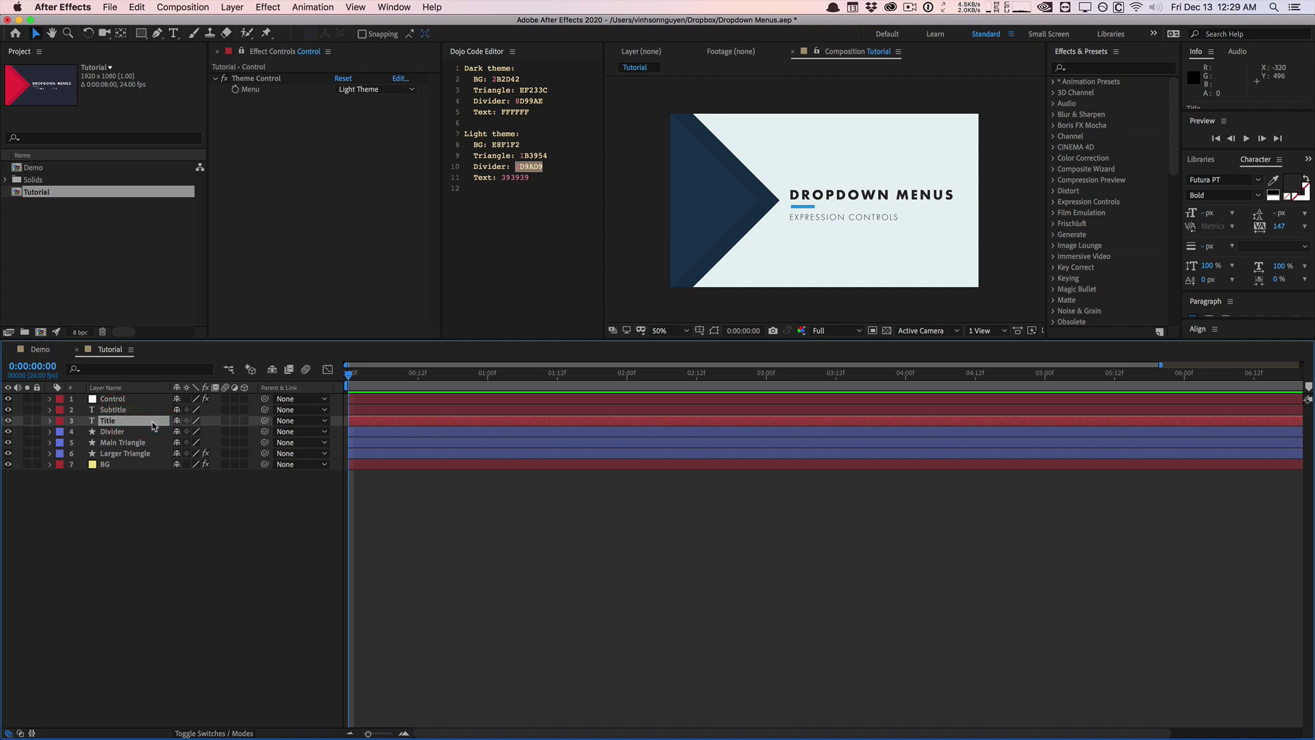
pyautogui.click(49, 421)
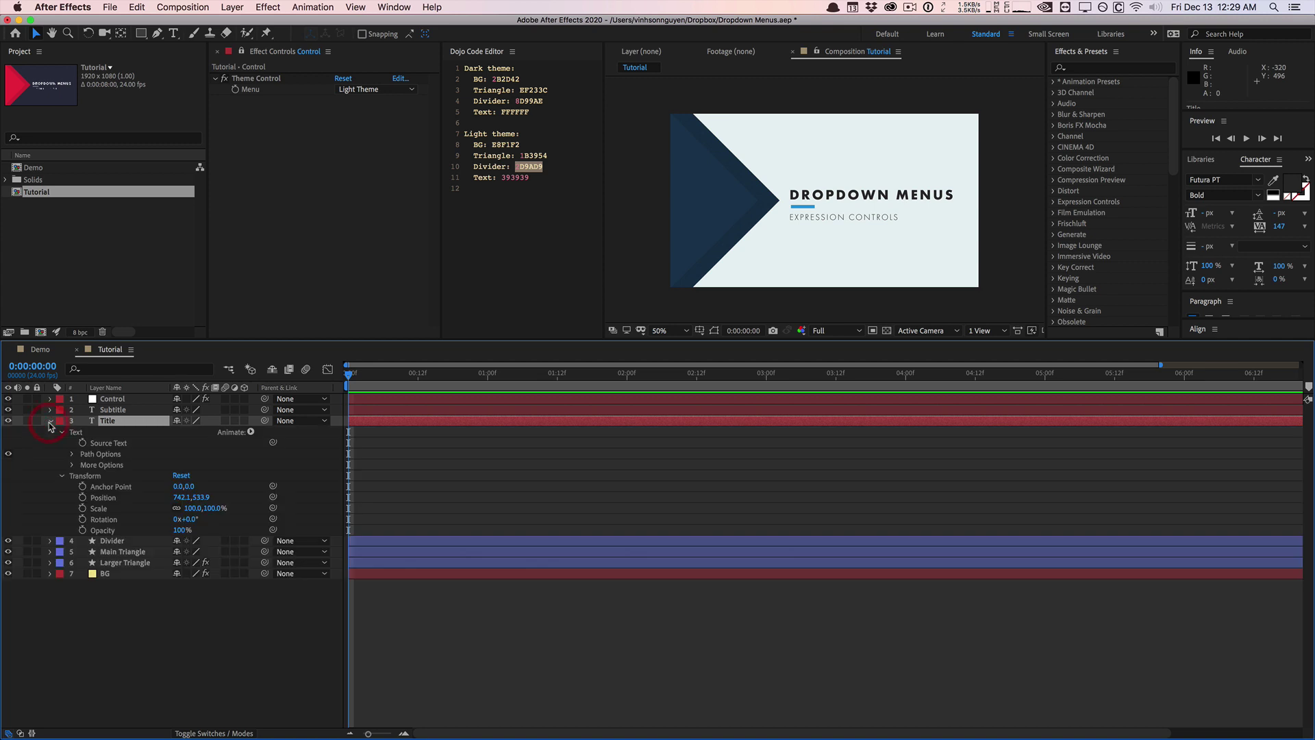
pyautogui.click(115, 453)
pyautogui.click(109, 443)
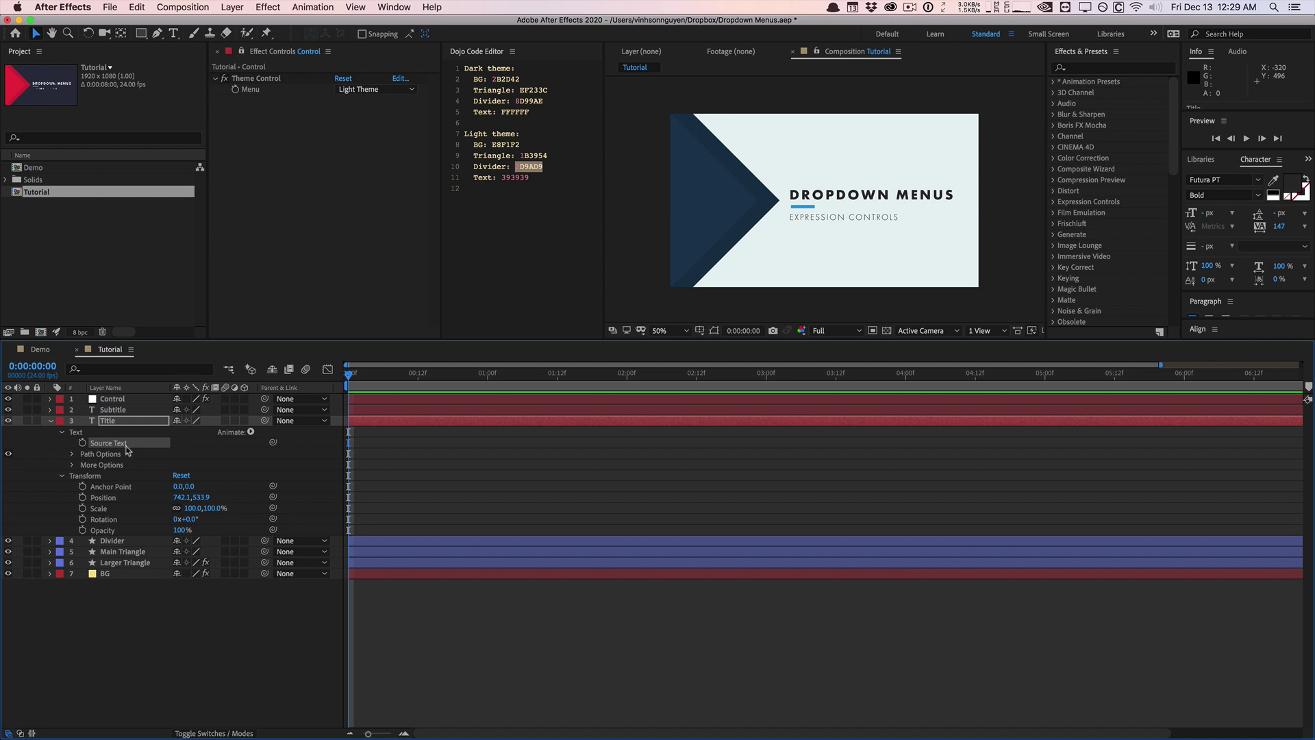
# Add a Source Text expression reading style.setFillColor(value) from the expression language menu
pyautogui.keyDown('alt'); pyautogui.click(83, 443); pyautogui.keyUp('alt')
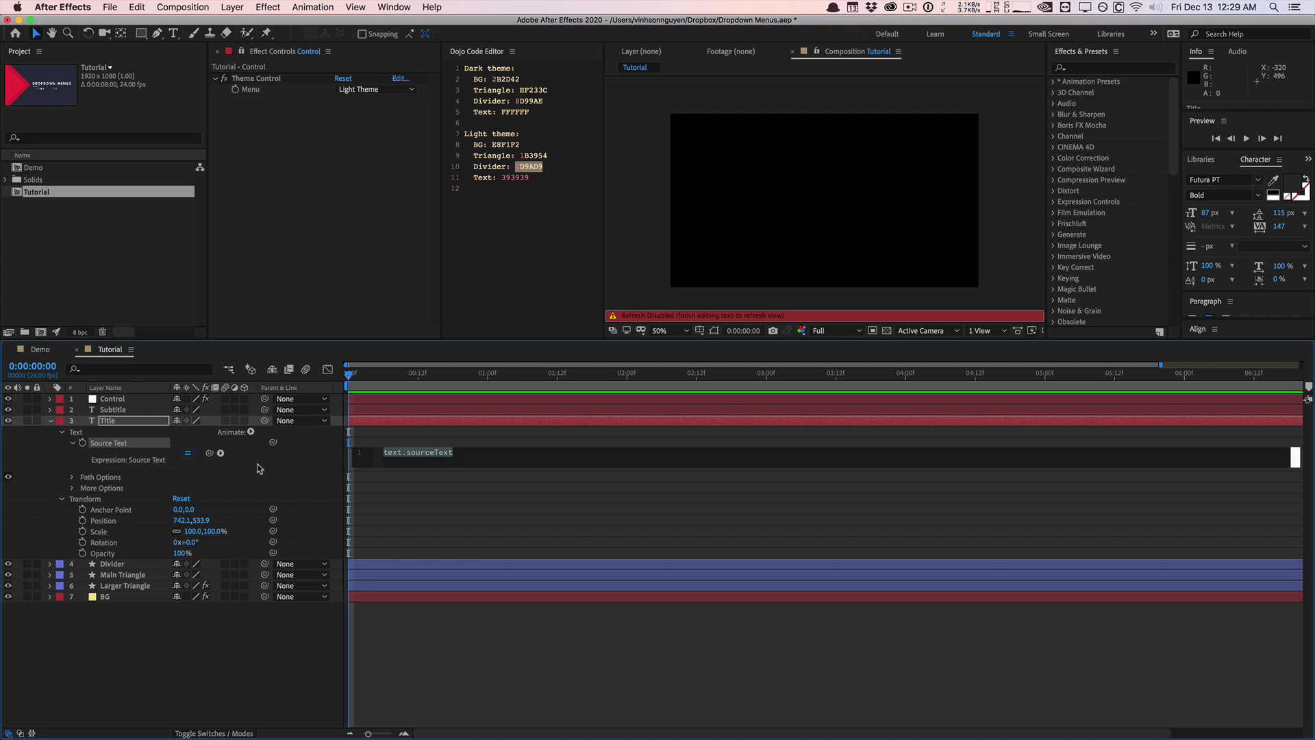
pyautogui.click(455, 459)
pyautogui.click(351, 444)
pyautogui.click(220, 454)
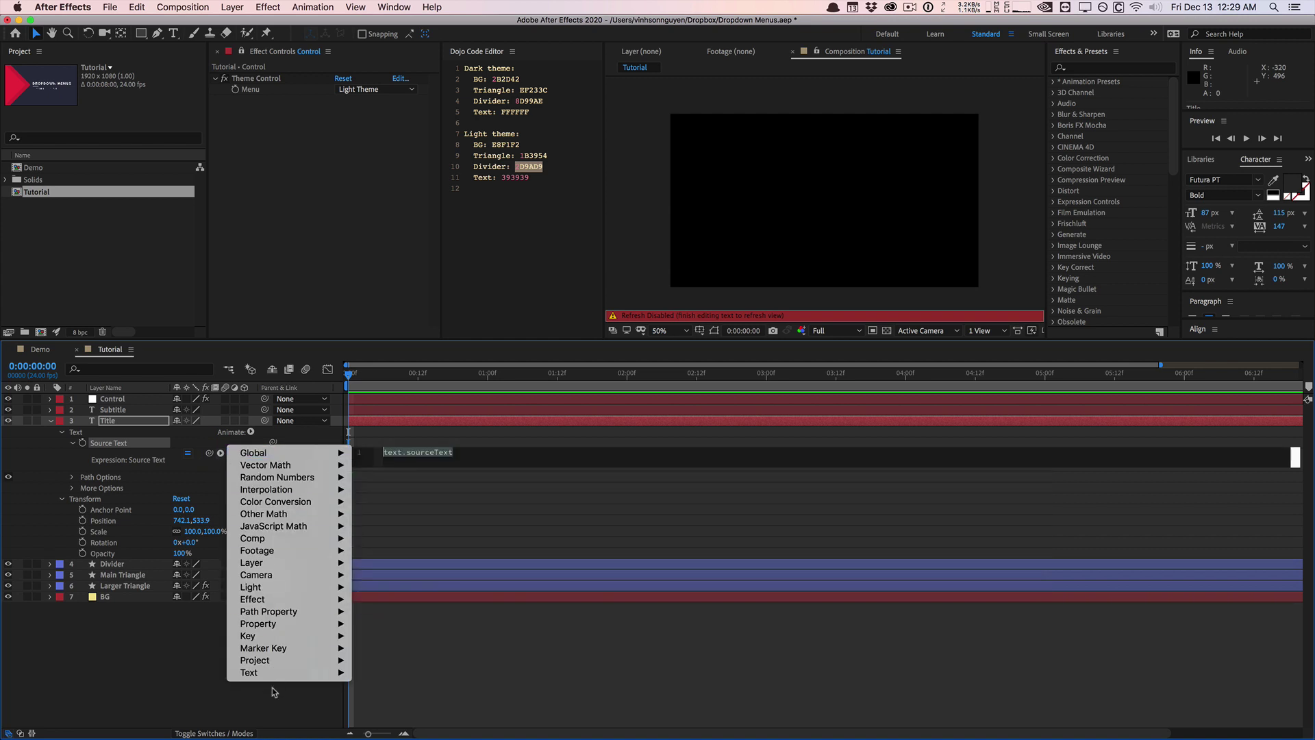
pyautogui.moveTo(289, 677)
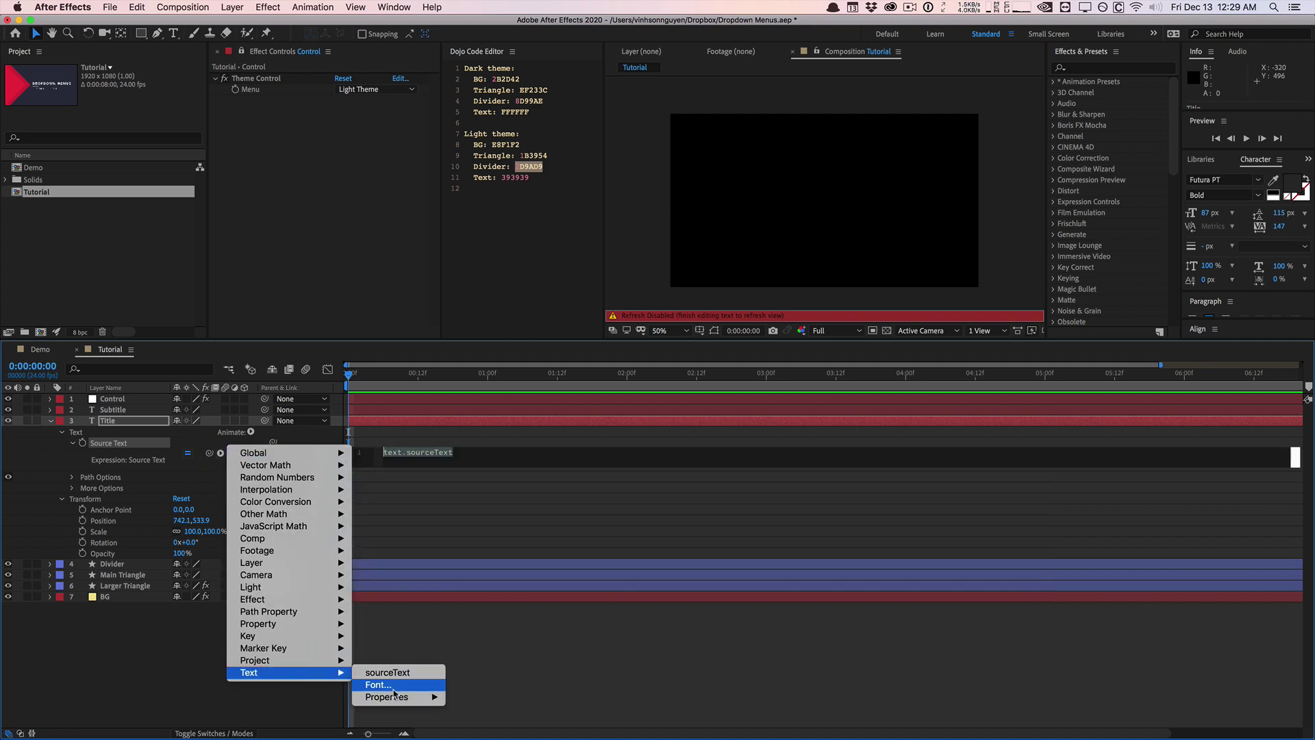
pyautogui.moveTo(397, 697)
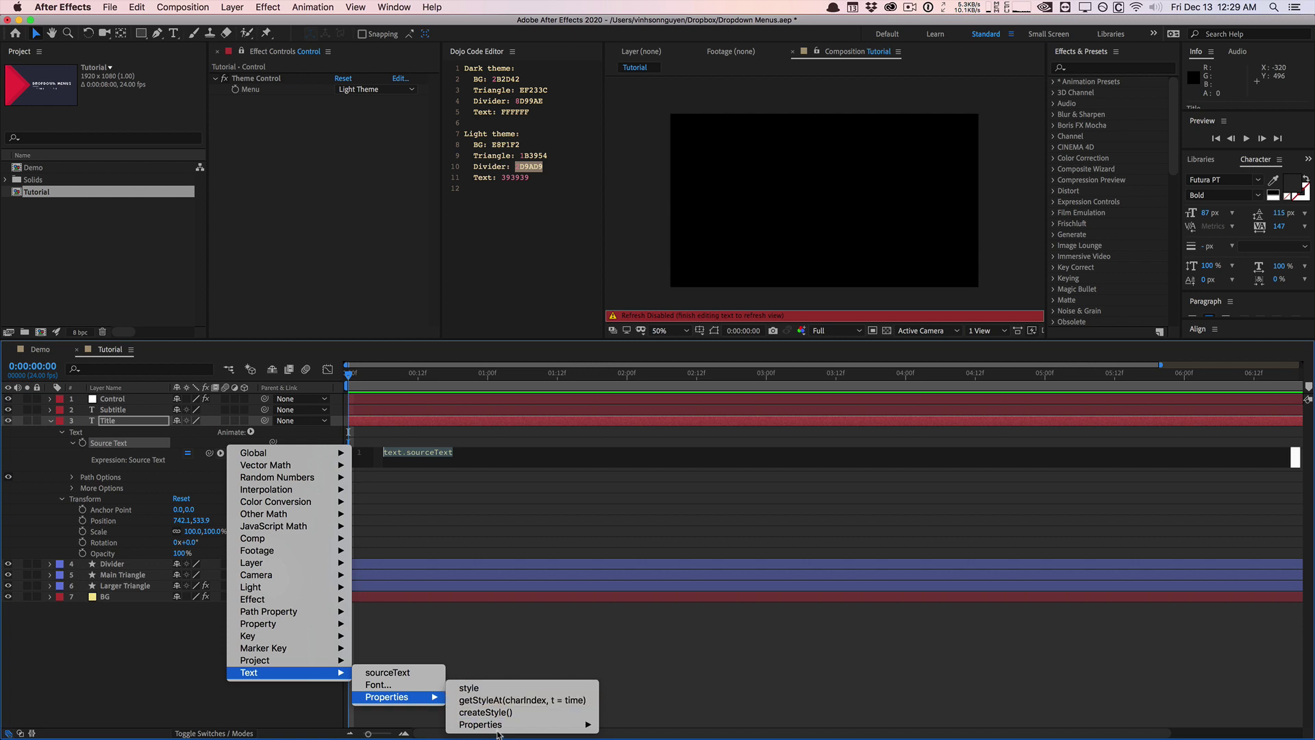
pyautogui.moveTo(499, 724)
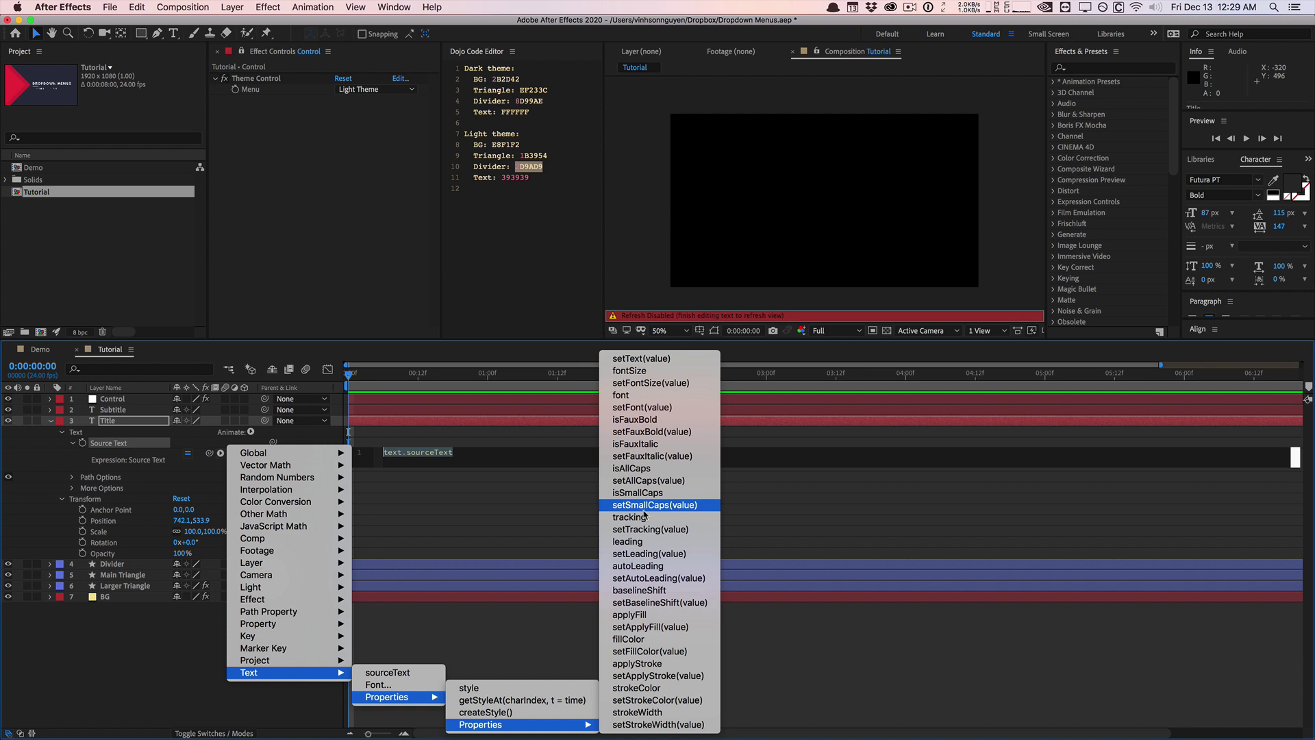
pyautogui.click(514, 688)
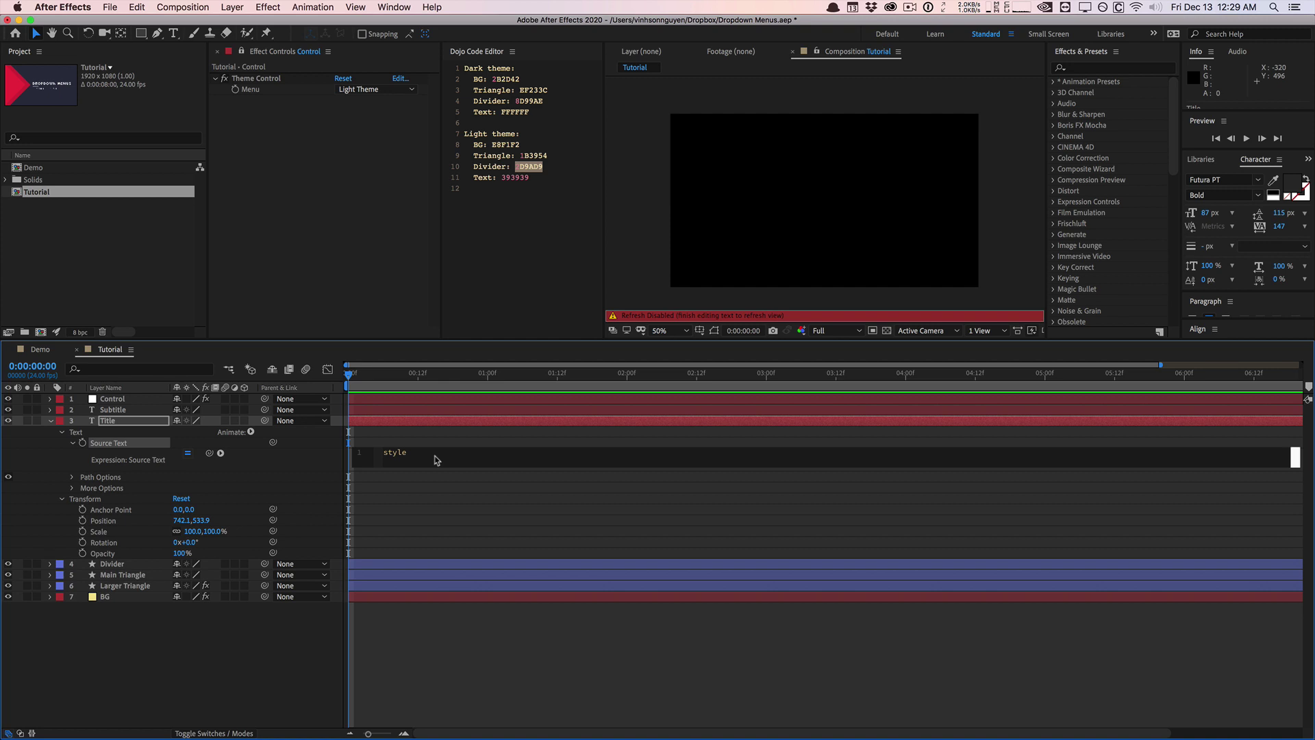
pyautogui.click(220, 453)
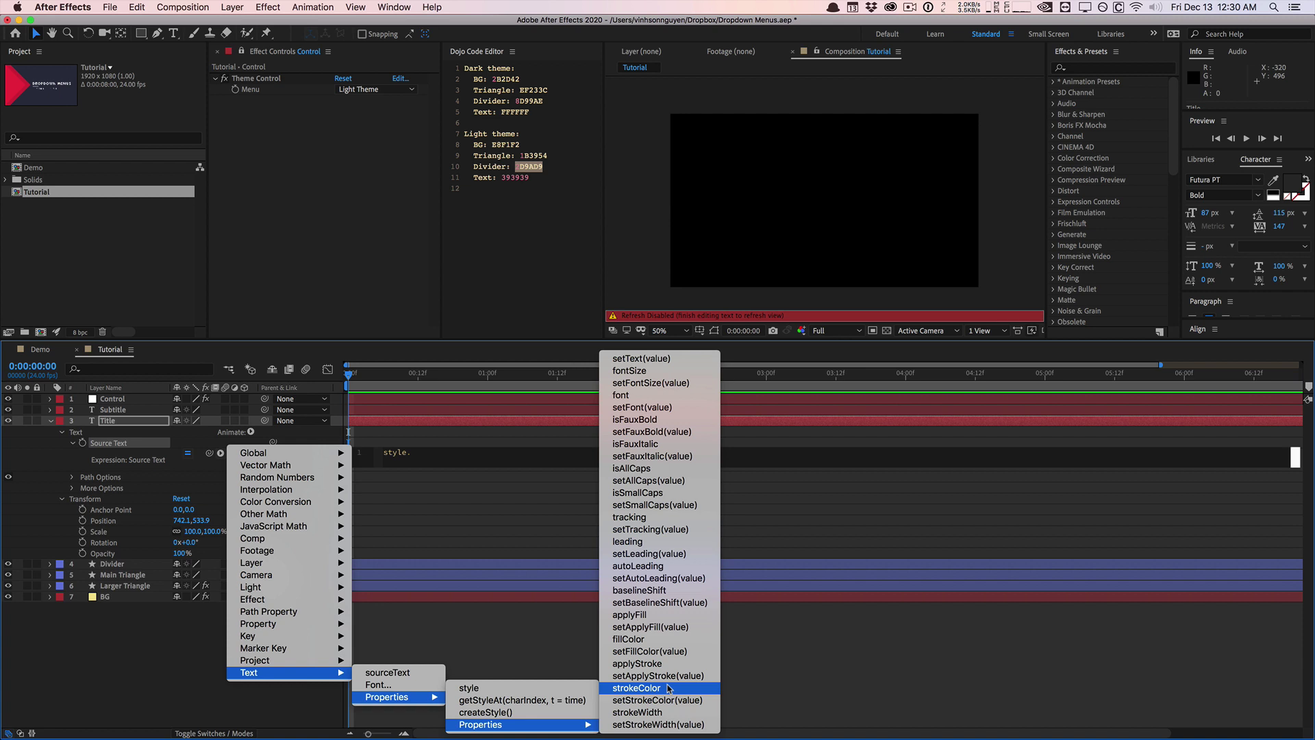
pyautogui.click(649, 651)
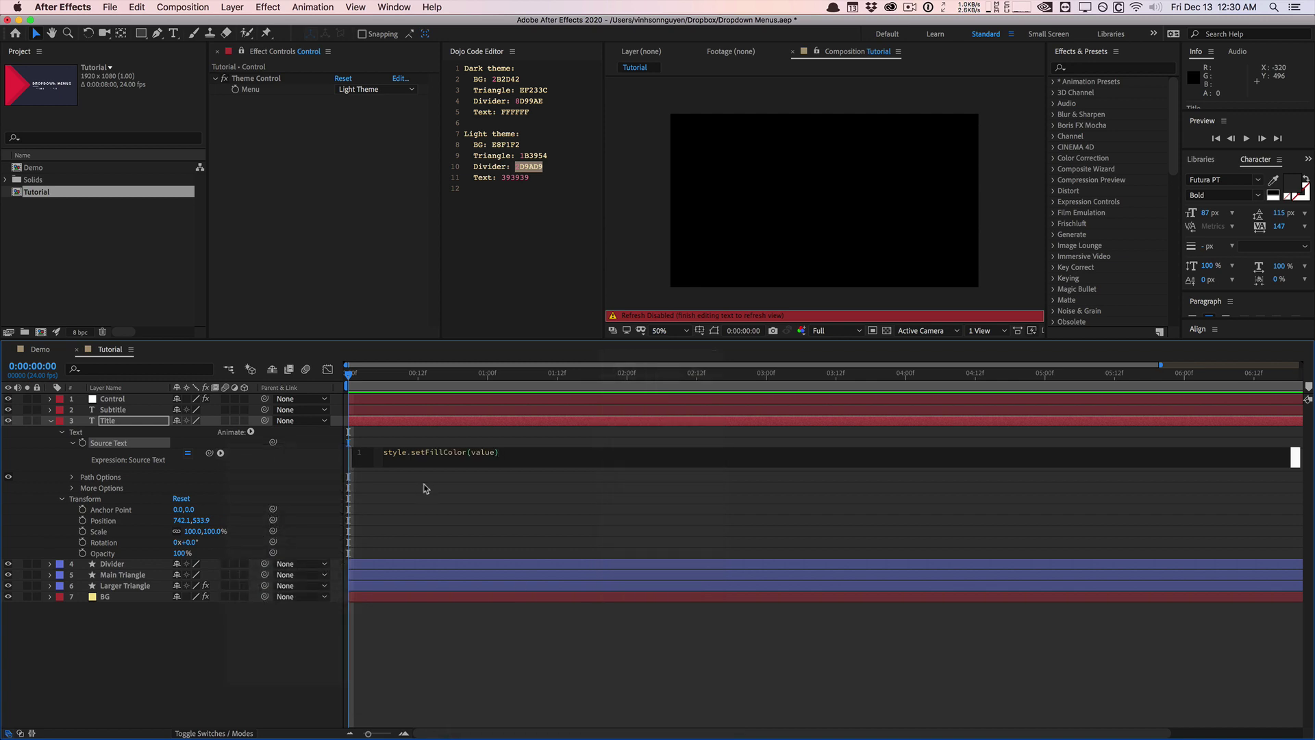
# End the fill line with a semicolon and replace value with an empty hexToRgb() call
pyautogui.click(398, 454)
pyautogui.press('End')
pyautogui.write(';')
pyautogui.doubleClick(483, 452)
pyautogui.write('hex')
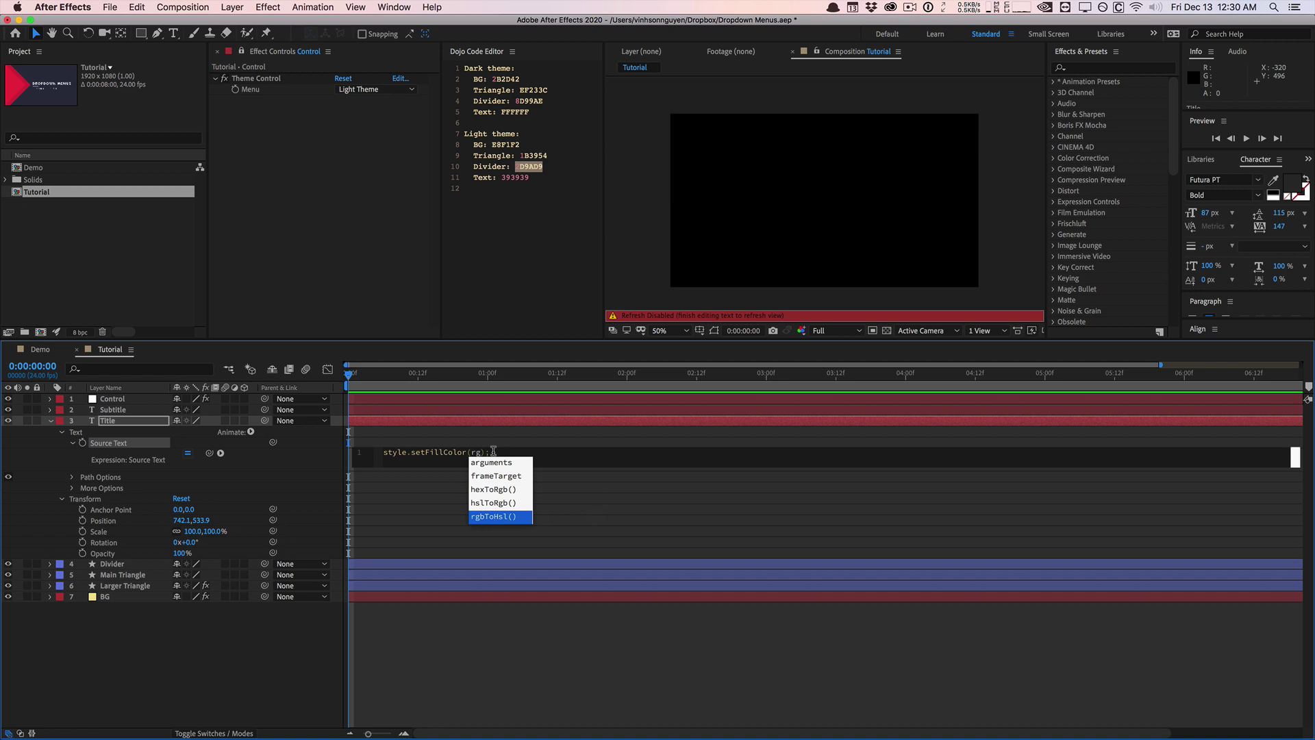
pyautogui.press('Return')
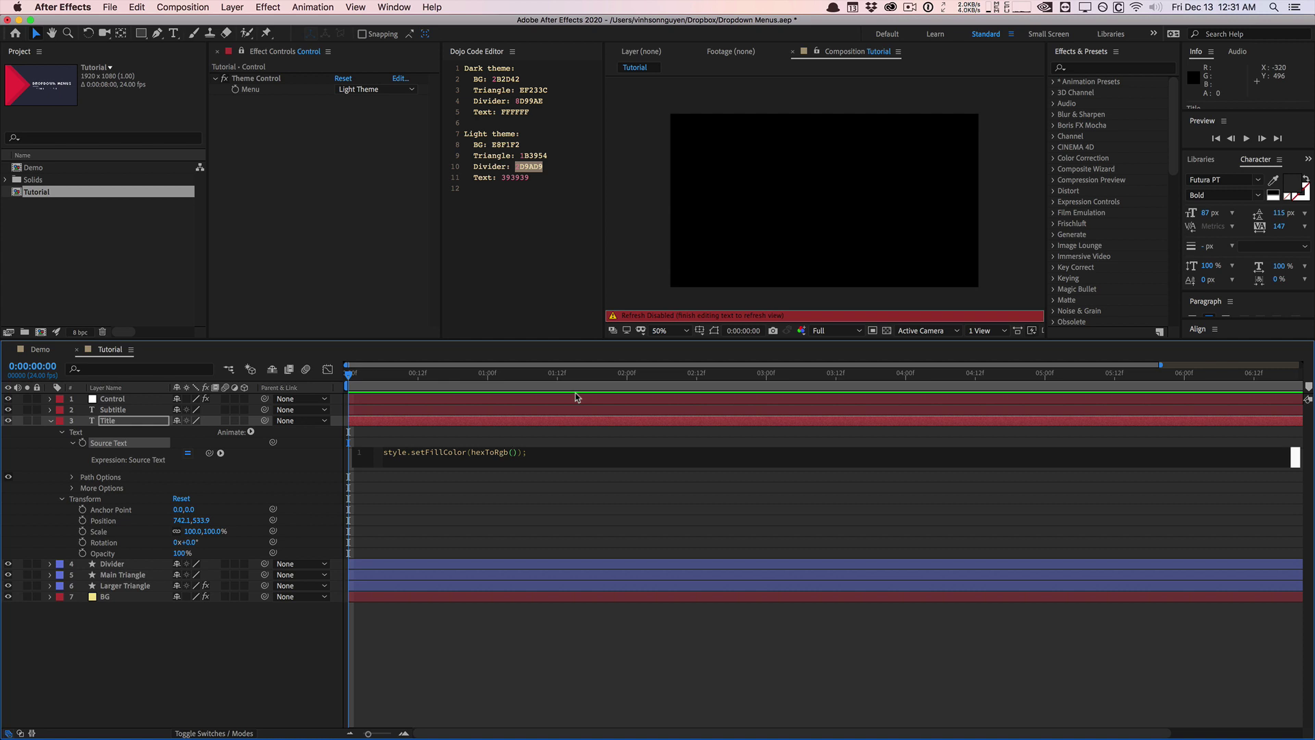
# Paste the text colour FFFFFF from the Dojo notes into the hexToRgb quotes
pyautogui.doubleClick(519, 112)
pyautogui.press('super+c')
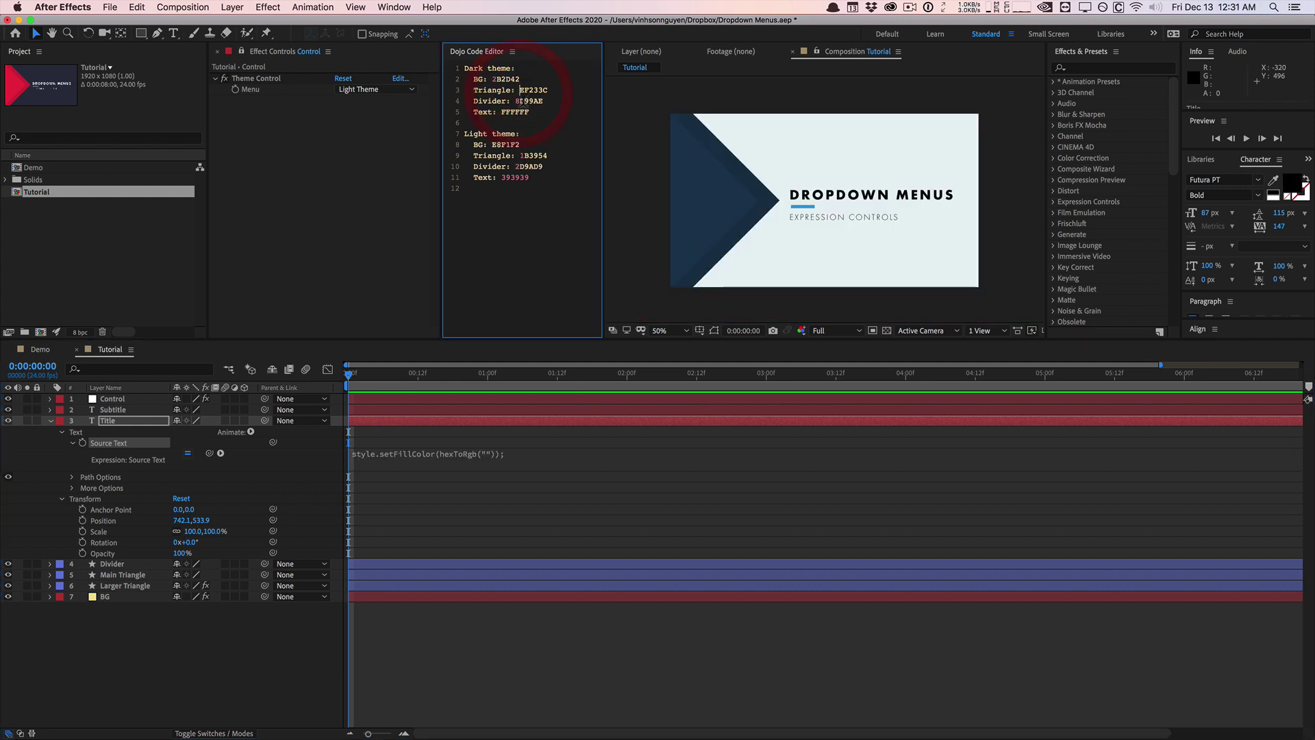
pyautogui.click(502, 457)
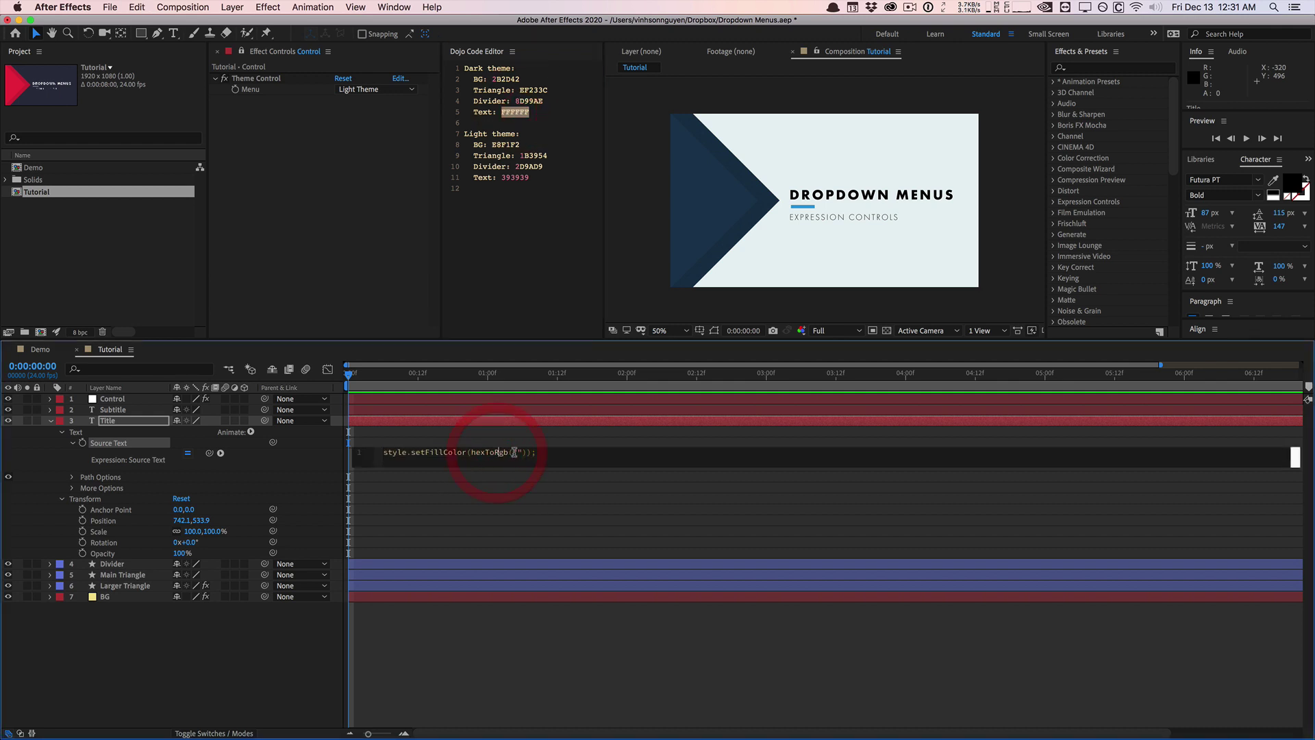
pyautogui.click(516, 454)
pyautogui.press('super+v')
pyautogui.click(577, 453)
# Enlarge the expression box and insert blank lines above the fill line
pyautogui.moveTo(434, 470); pyautogui.dragTo(449, 623)
pyautogui.click(403, 491)
pyautogui.click(385, 454)
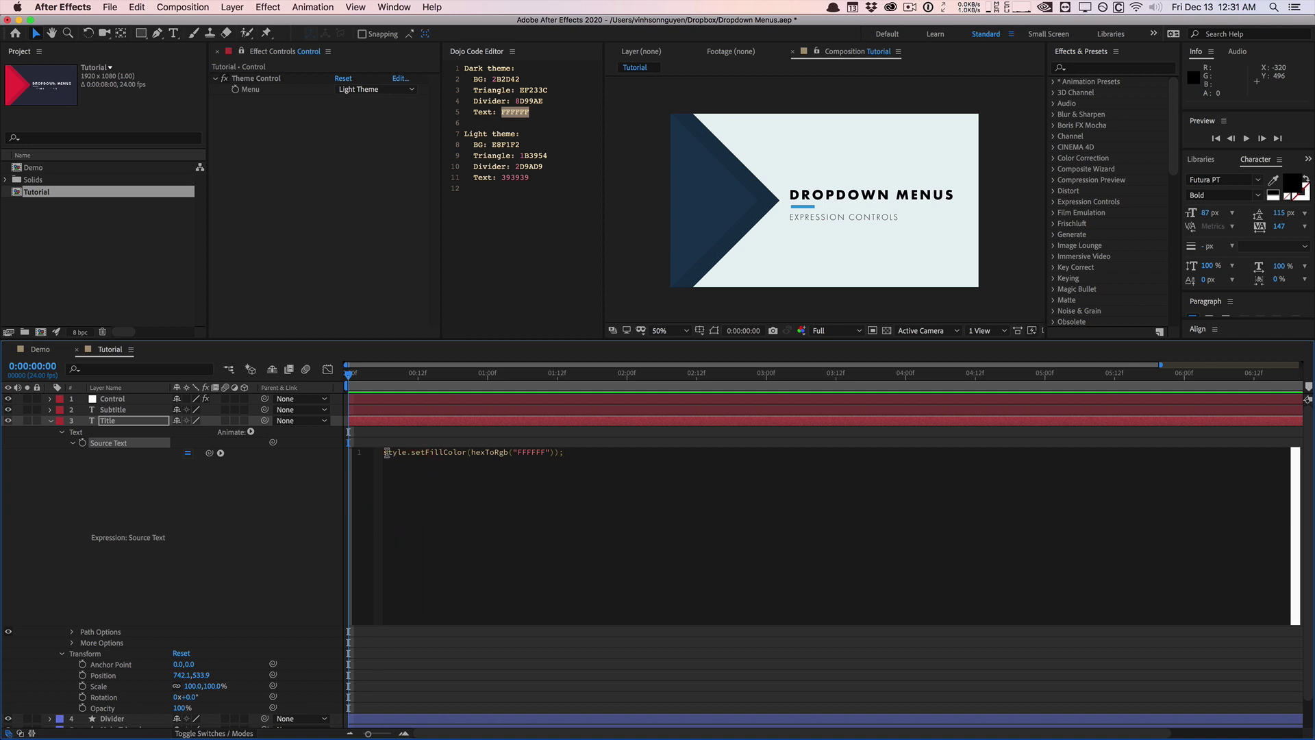
pyautogui.press('Return')
pyautogui.press('Return')
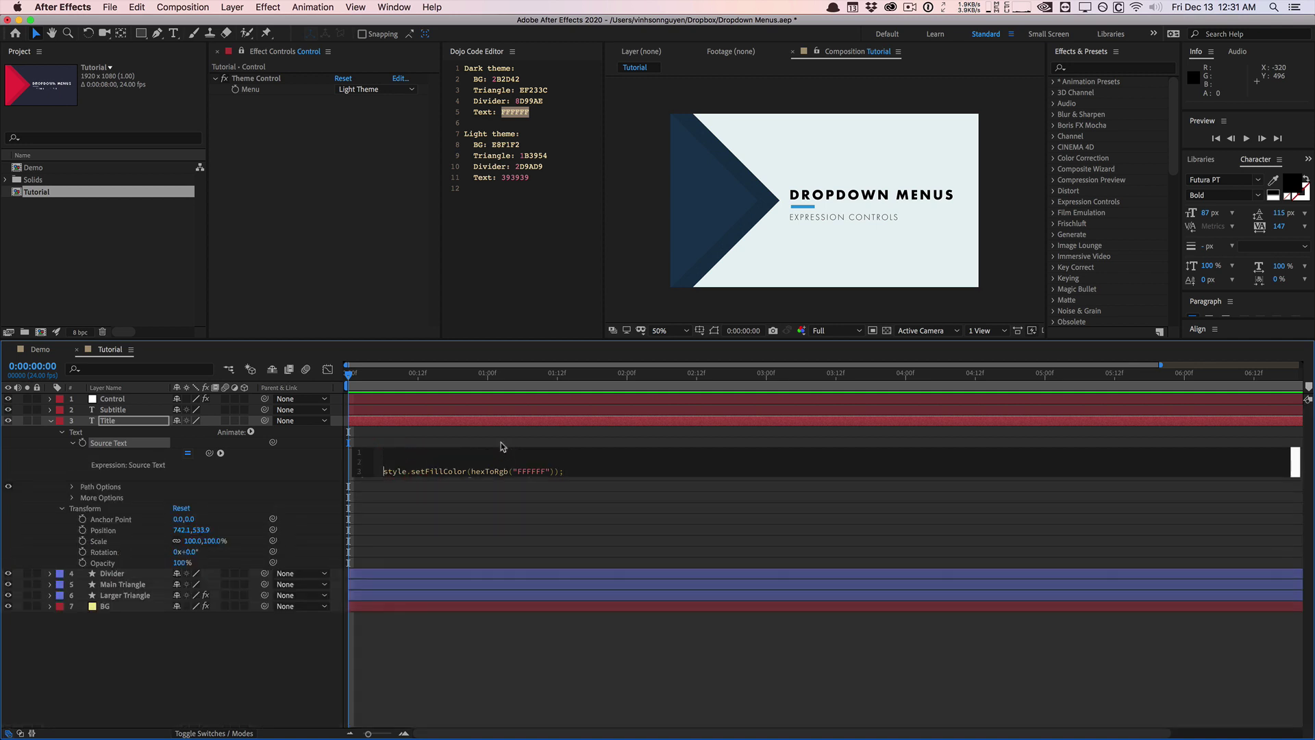
# Copy the BG colour's if/else code and paste it into the Title's Source Text expression
pyautogui.click(130, 606)
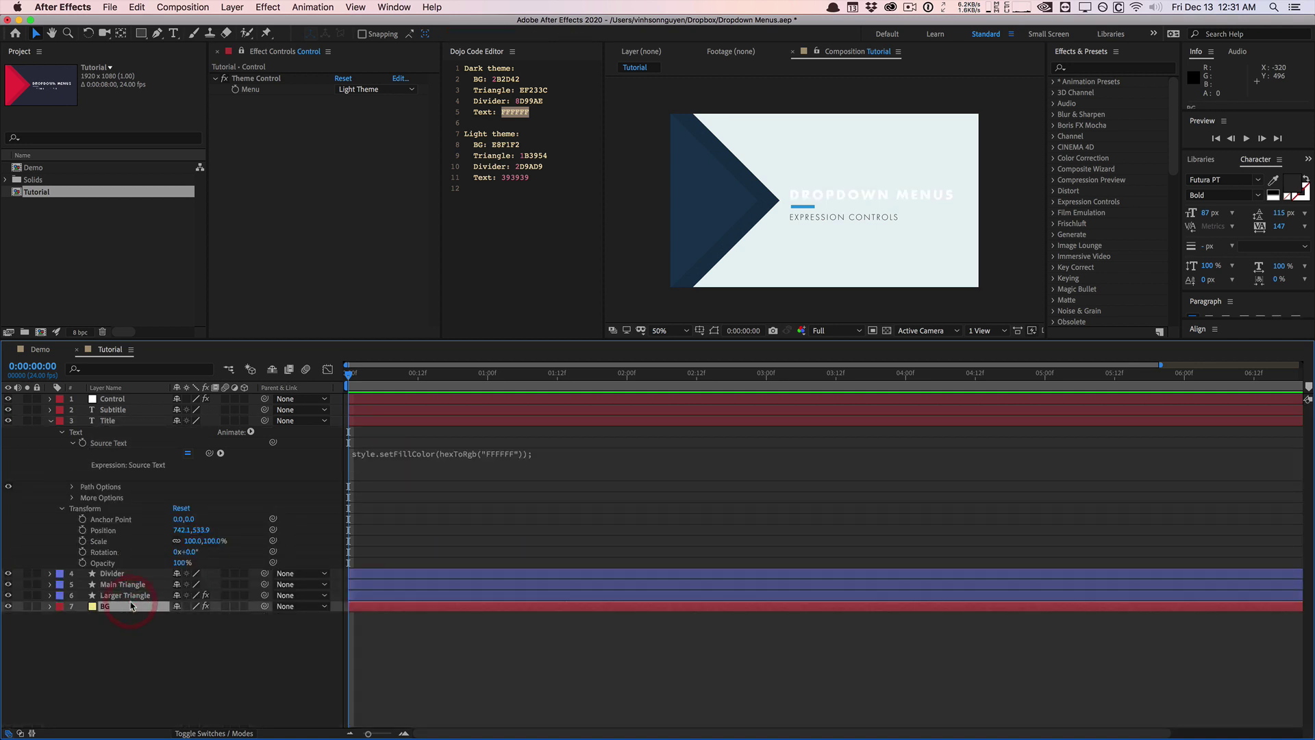
pyautogui.press('e')
pyautogui.press('e')
pyautogui.click(436, 670)
pyautogui.press('super+c')
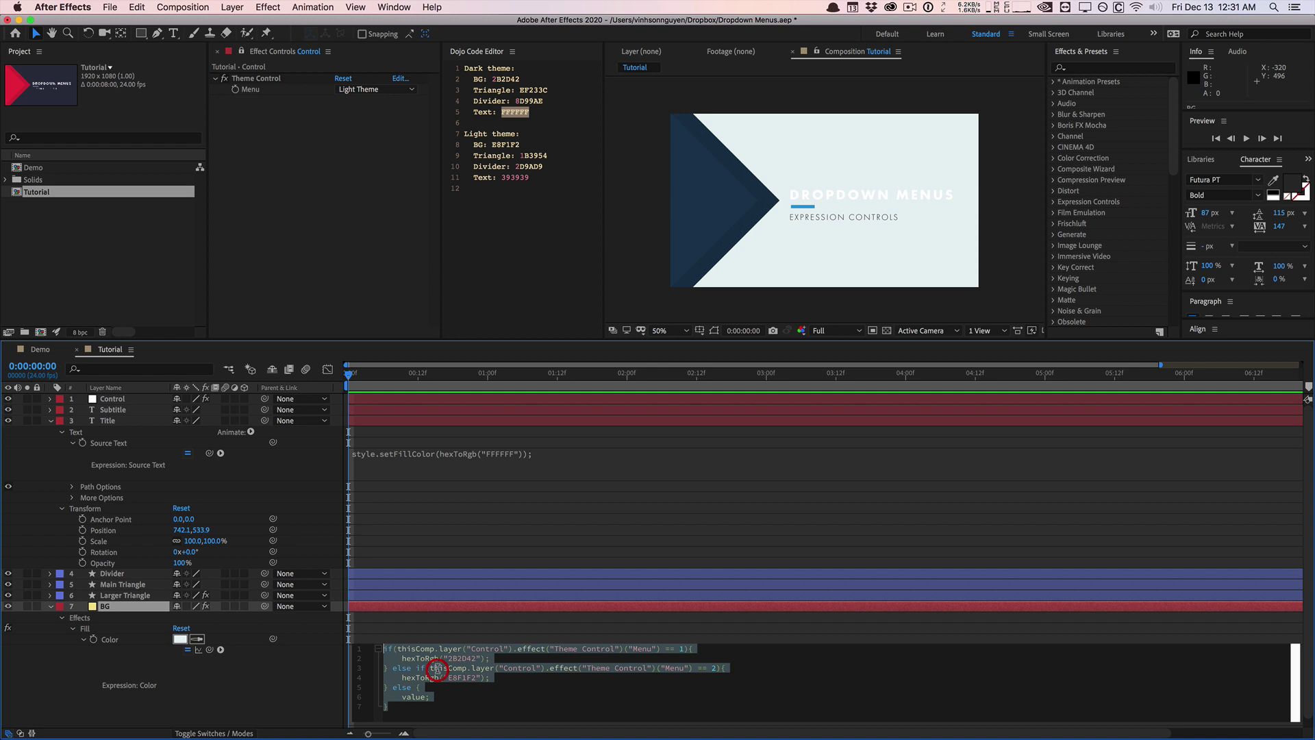
pyautogui.click(476, 472)
pyautogui.click(491, 526)
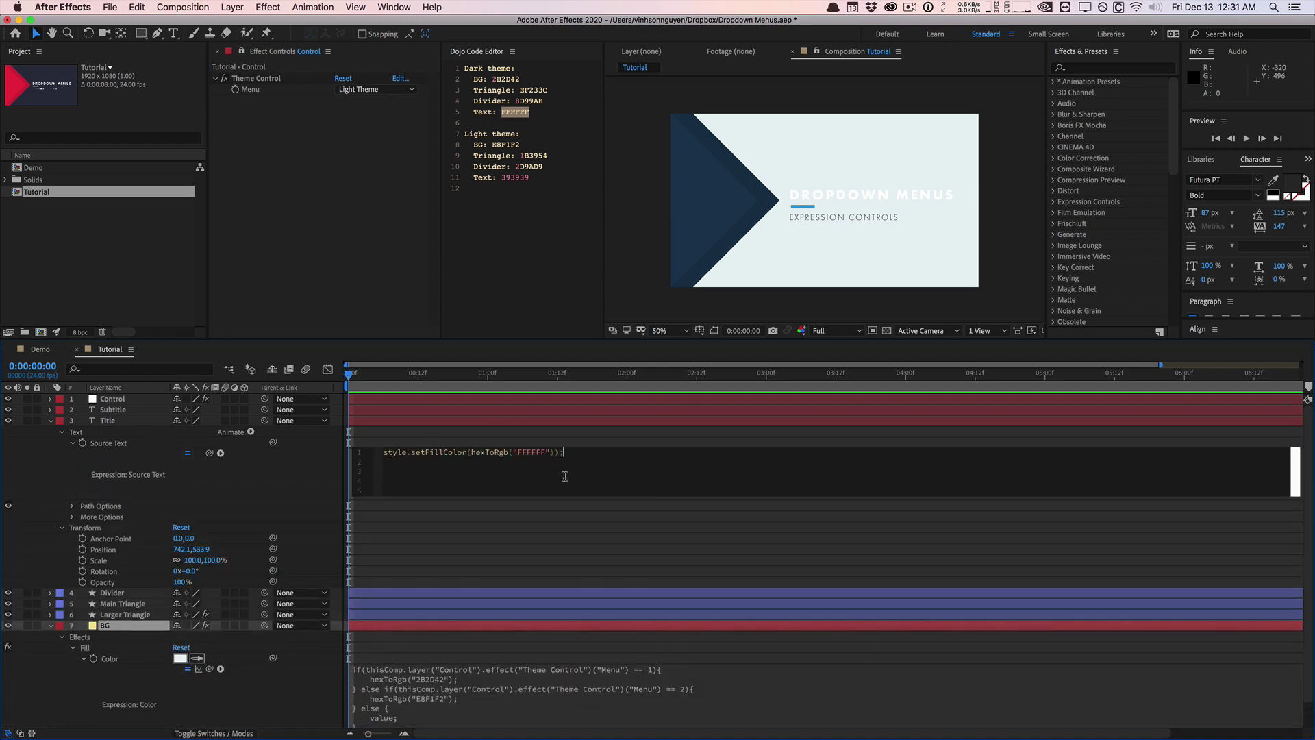
pyautogui.click(565, 476)
pyautogui.press('super+v')
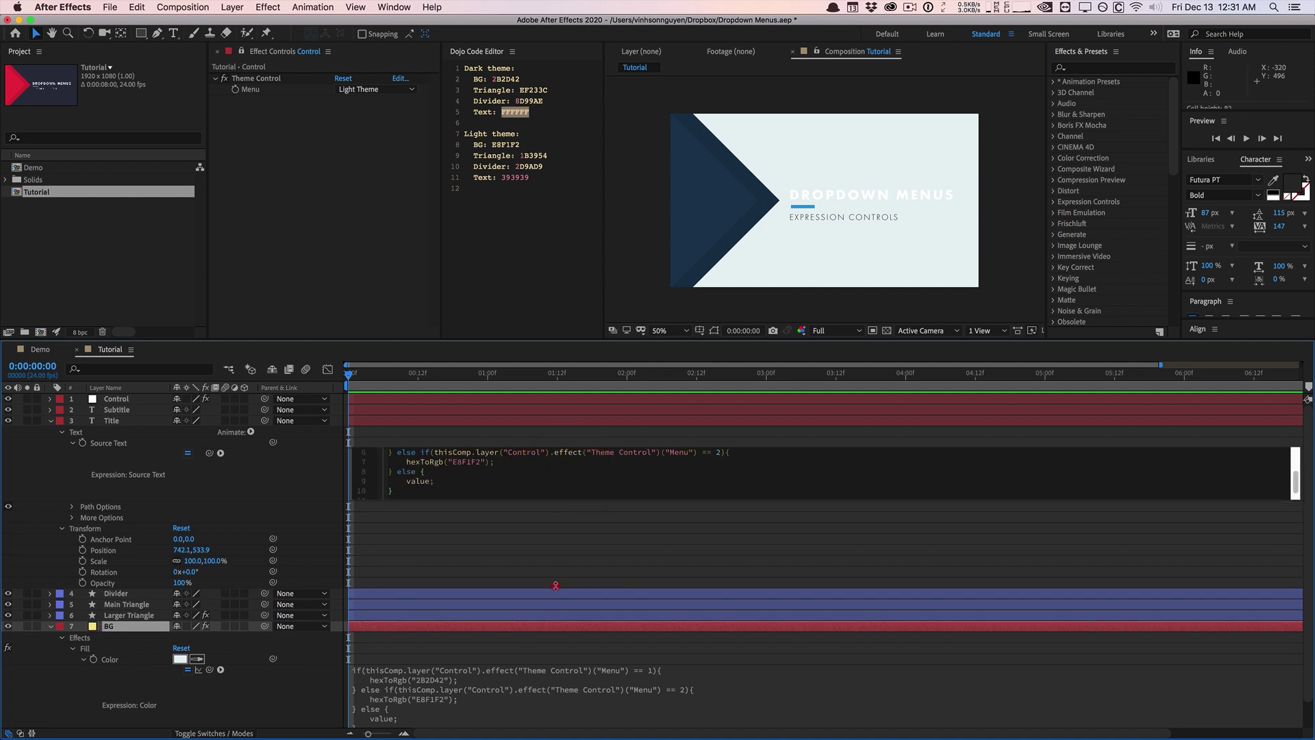
# Replace both branches' hexToRgb colour lines with the FFFFFF setFillColor statement
pyautogui.click(482, 520)
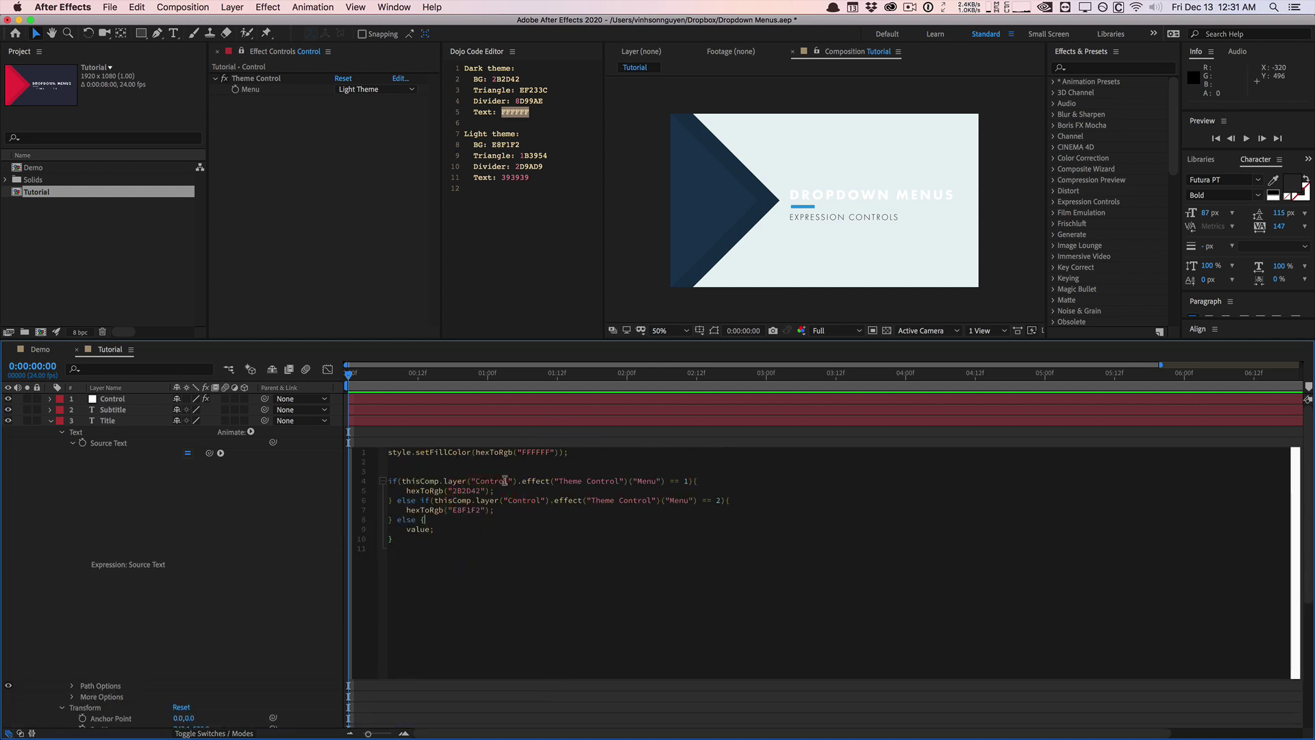
pyautogui.moveTo(574, 454); pyautogui.dragTo(377, 445)
pyautogui.press('super+c')
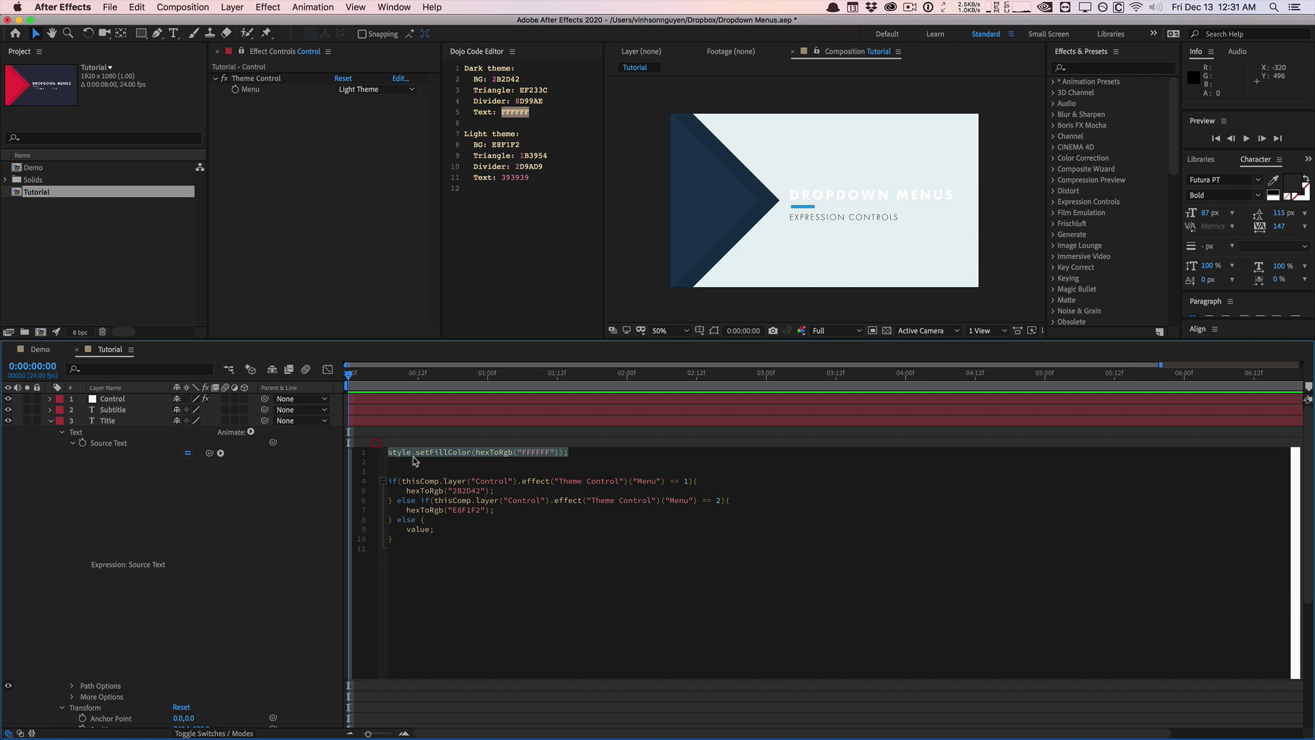
pyautogui.press('BackSpace')
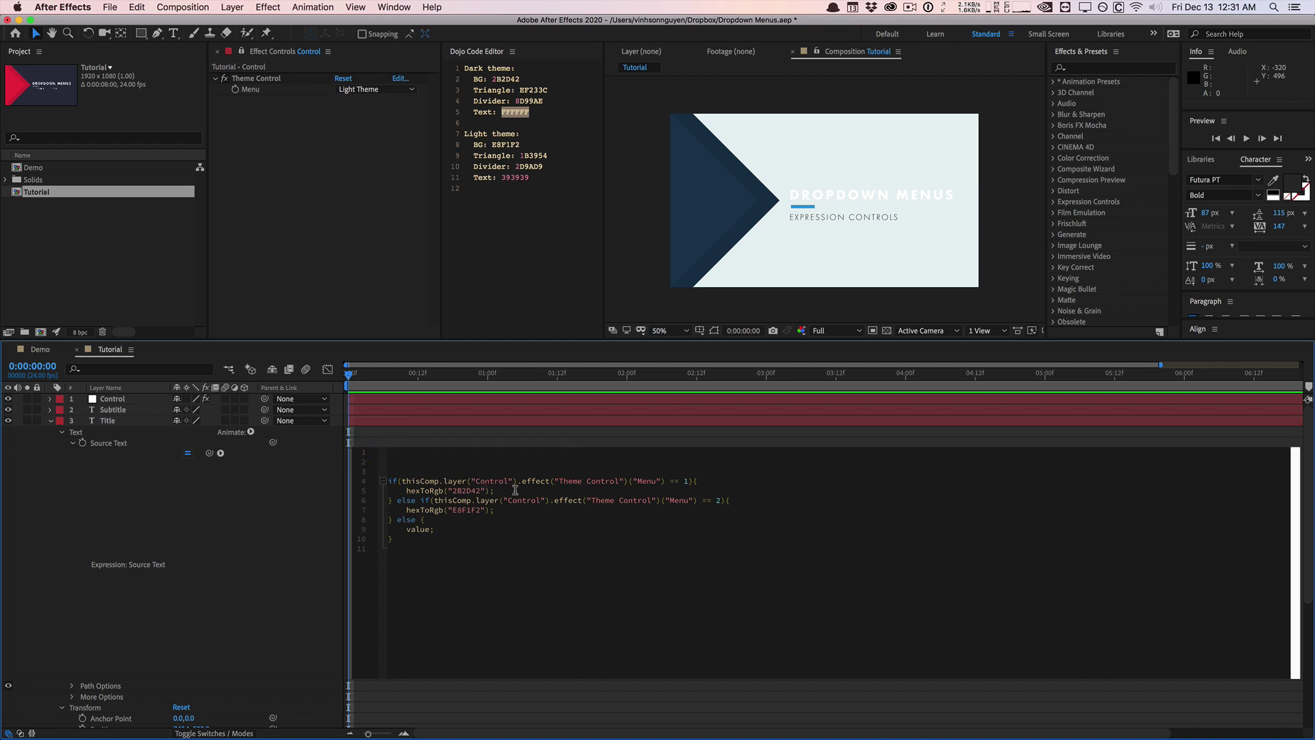
pyautogui.moveTo(515, 490); pyautogui.dragTo(410, 492)
pyautogui.press('super+v')
pyautogui.click(491, 510)
pyautogui.moveTo(487, 510); pyautogui.dragTo(407, 510)
pyautogui.press('super+v')
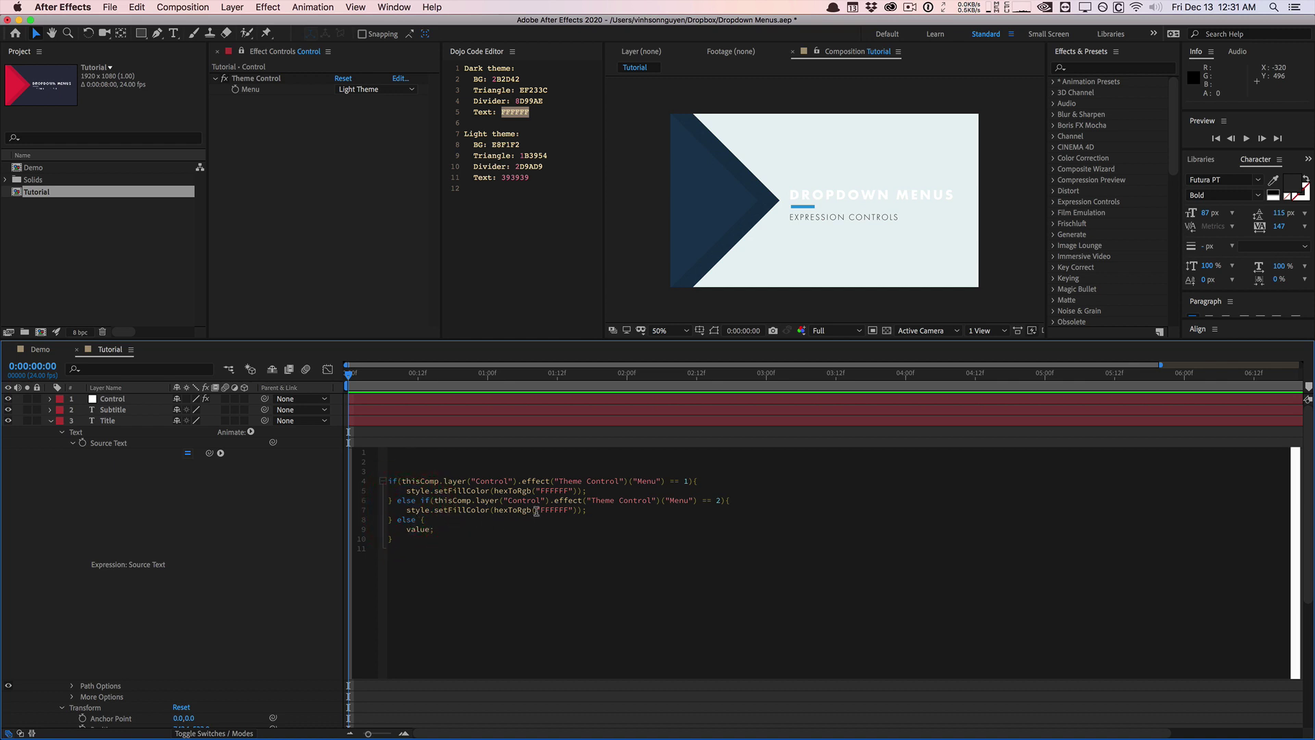
# Change the second branch's text colour to 393939 and commit the Title expression
pyautogui.doubleClick(520, 177)
pyautogui.press('super+c')
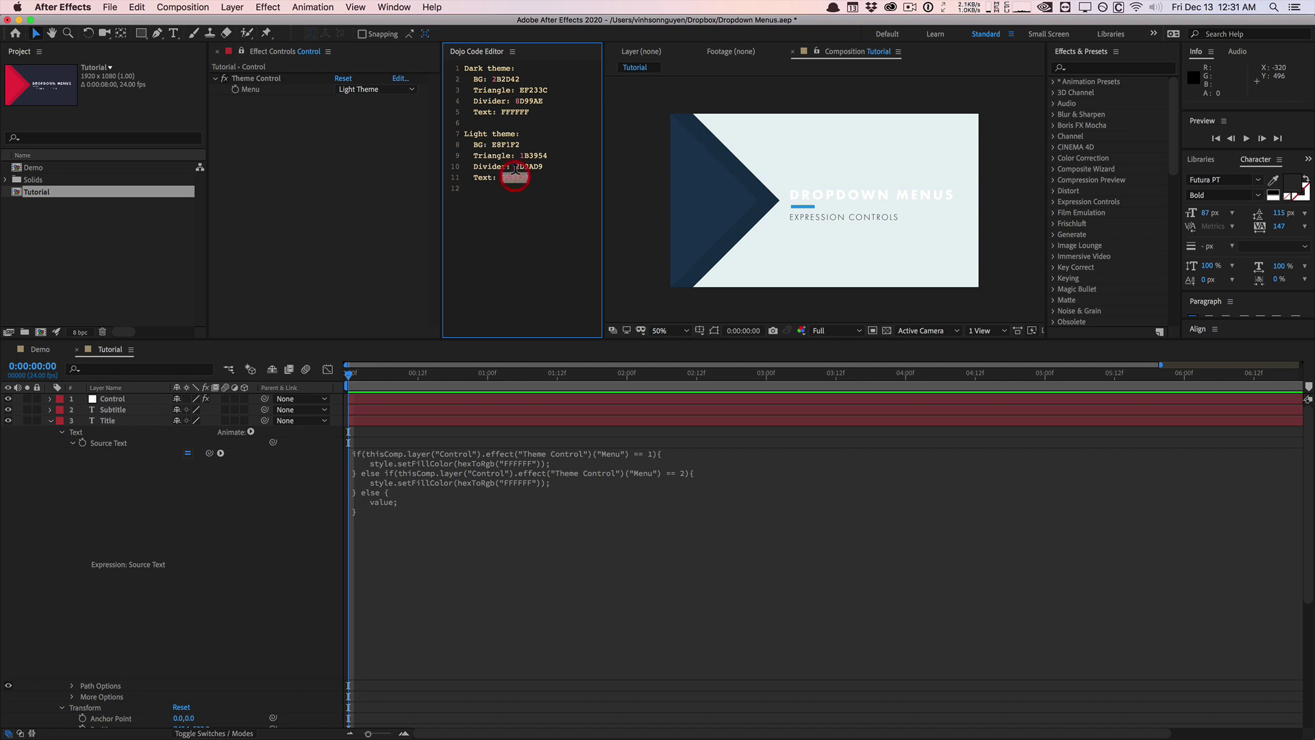
pyautogui.click(539, 473)
pyautogui.doubleClick(552, 480)
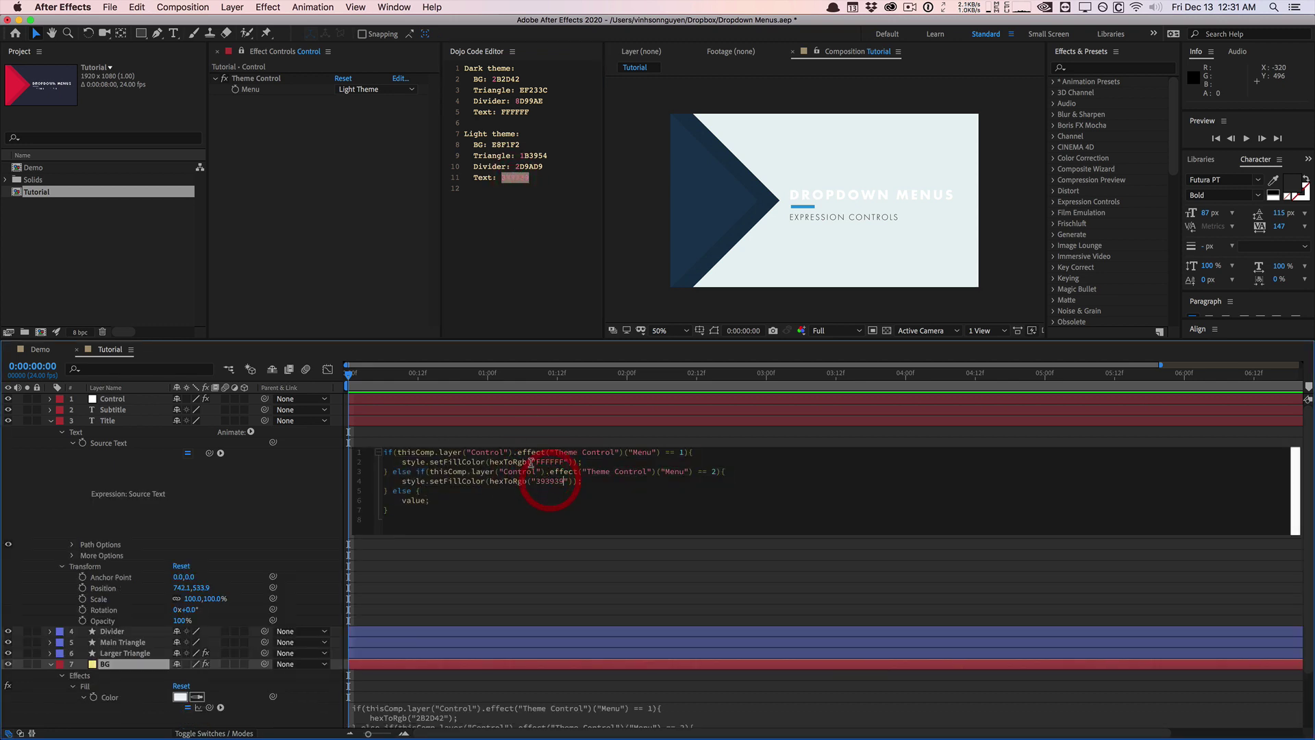
pyautogui.press('super+v')
pyautogui.click(286, 504)
pyautogui.click(466, 478)
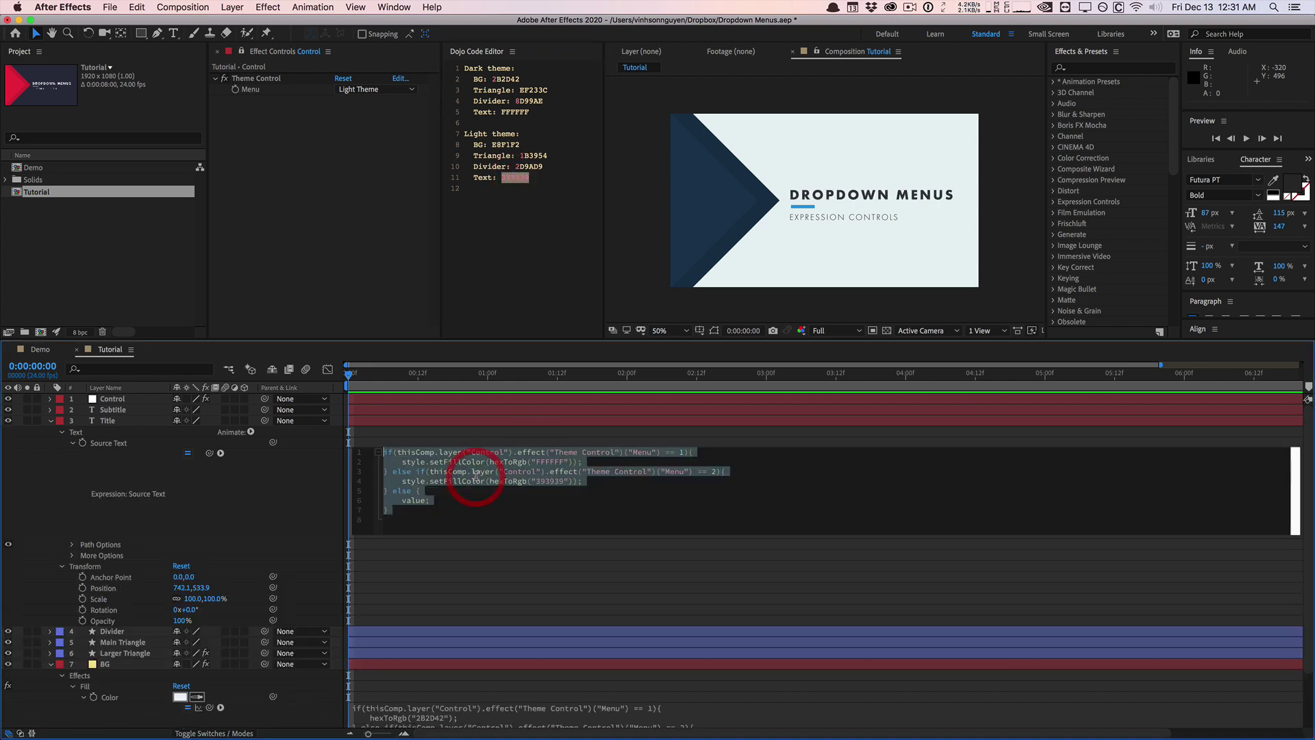
pyautogui.click(241, 504)
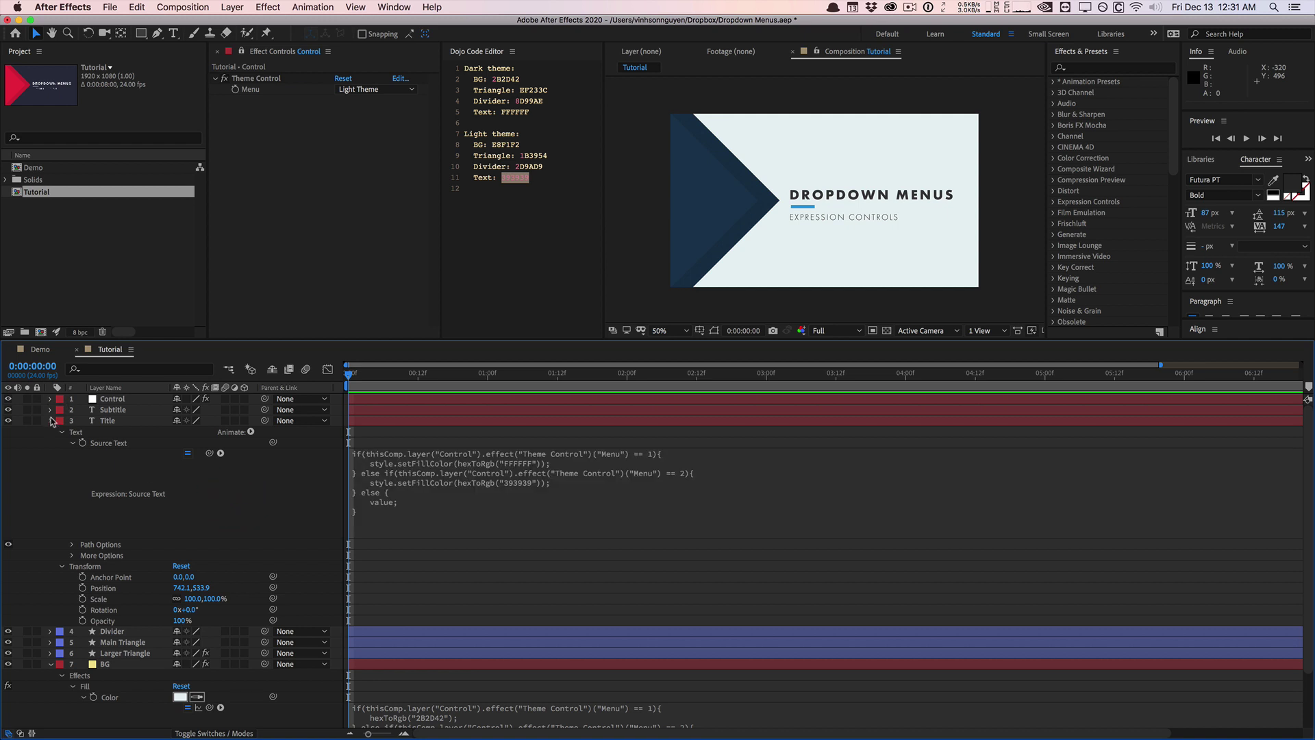
pyautogui.click(51, 420)
pyautogui.click(51, 409)
# Set the Theme Control menu to Dark Theme, giving a navy background and red triangles
pyautogui.click(73, 432)
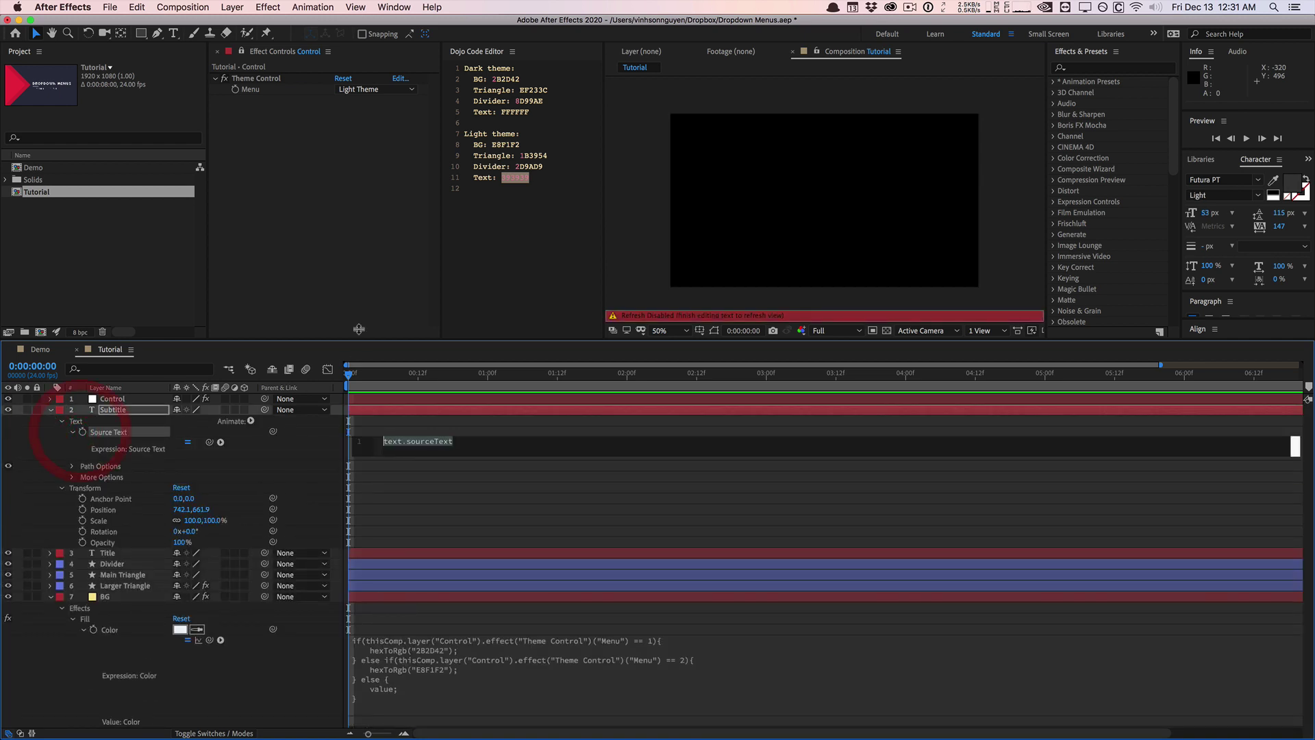
pyautogui.click(361, 296)
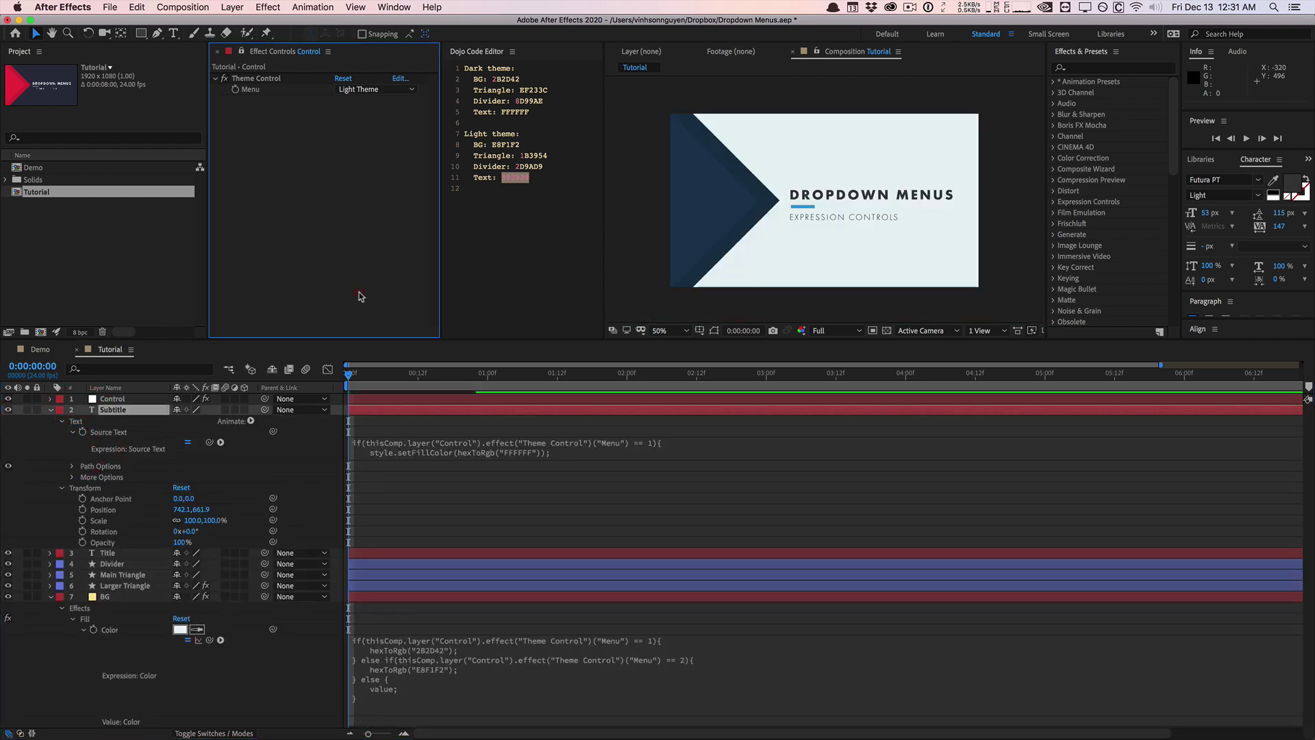
pyautogui.click(397, 89)
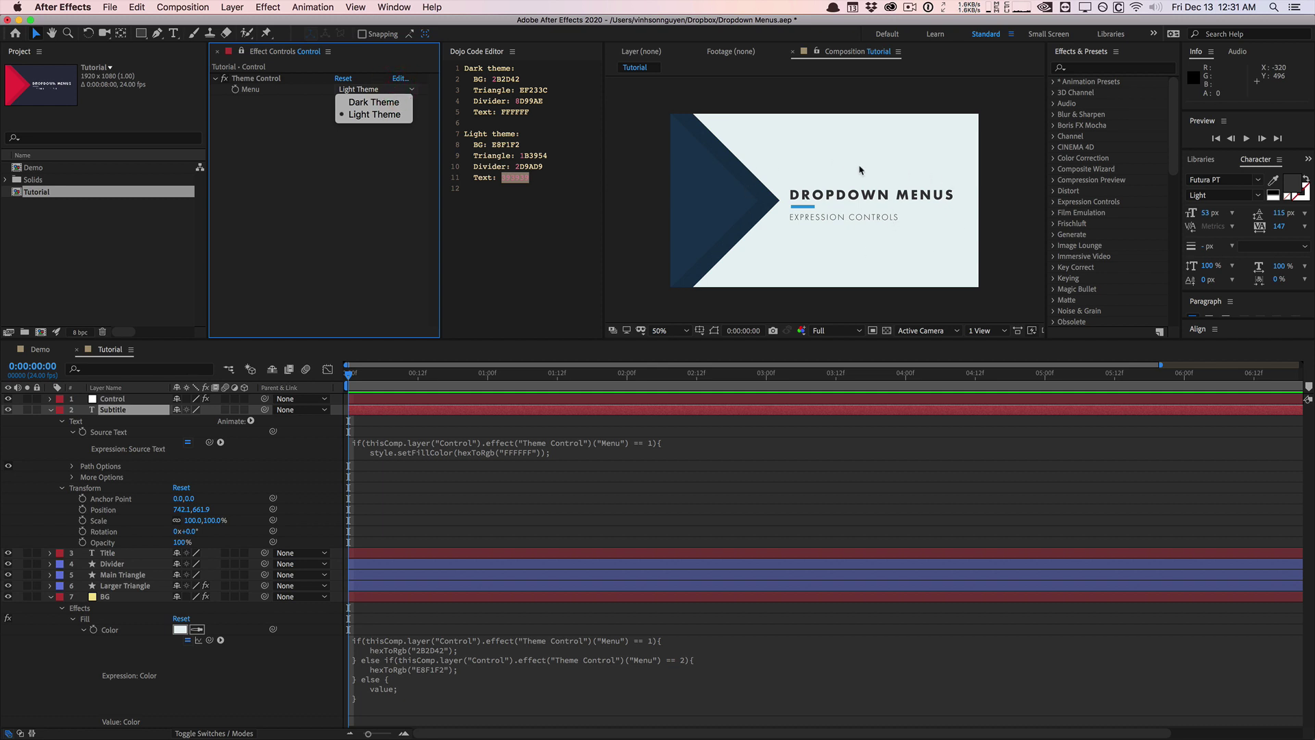
pyautogui.click(395, 106)
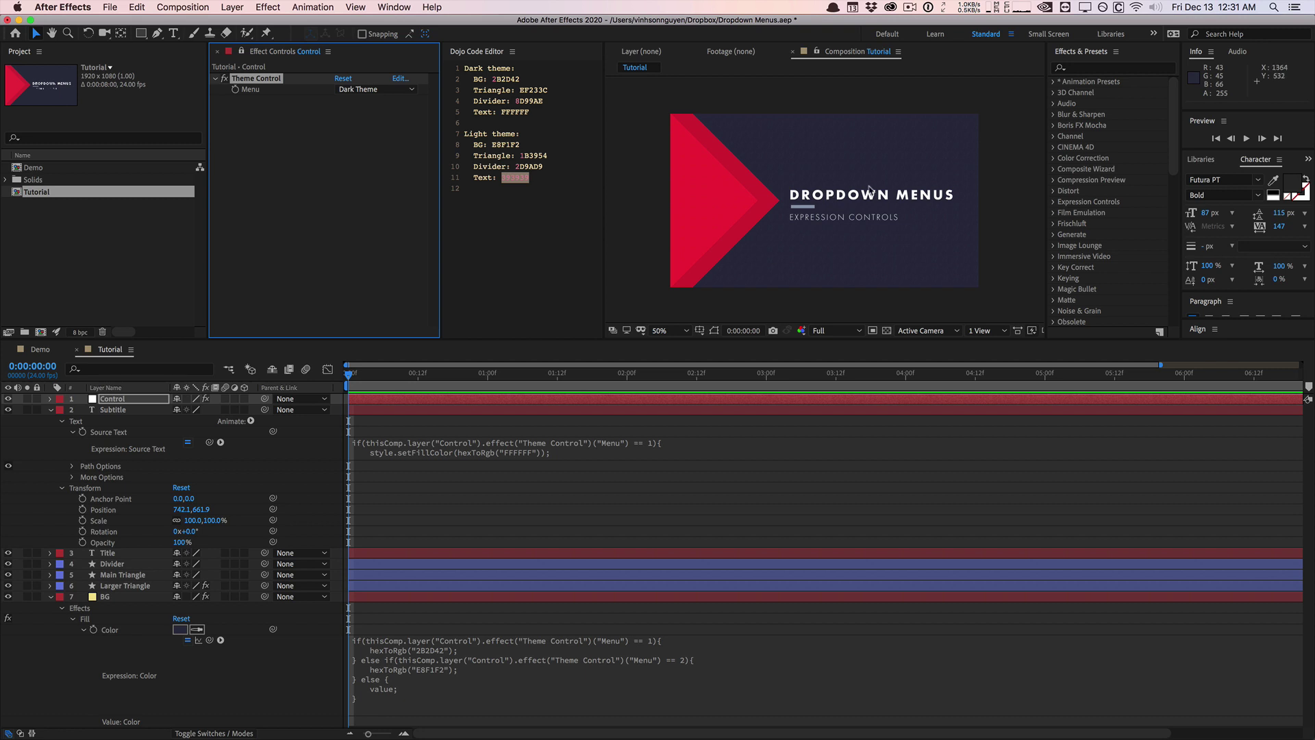
# Collapse the Subtitle and BG layer properties and deselect the Control layer
pyautogui.click(52, 412)
pyautogui.click(52, 466)
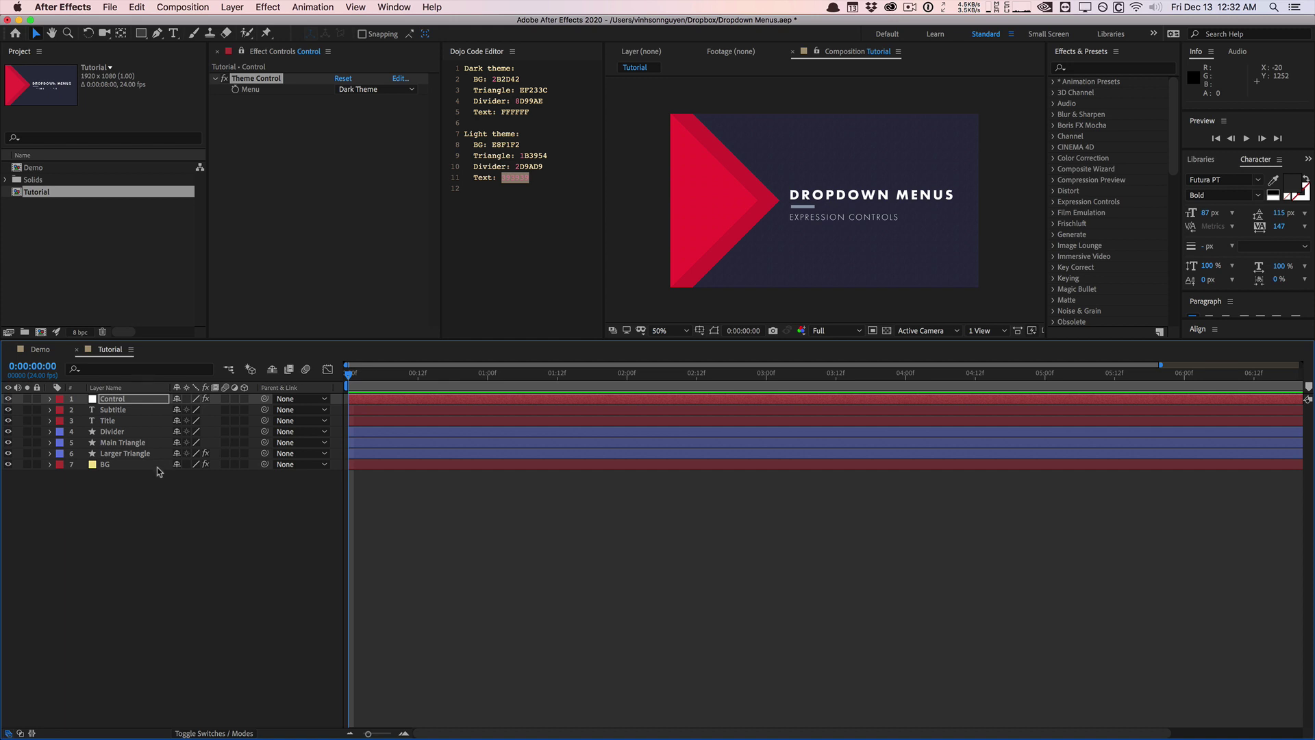
pyautogui.click(239, 488)
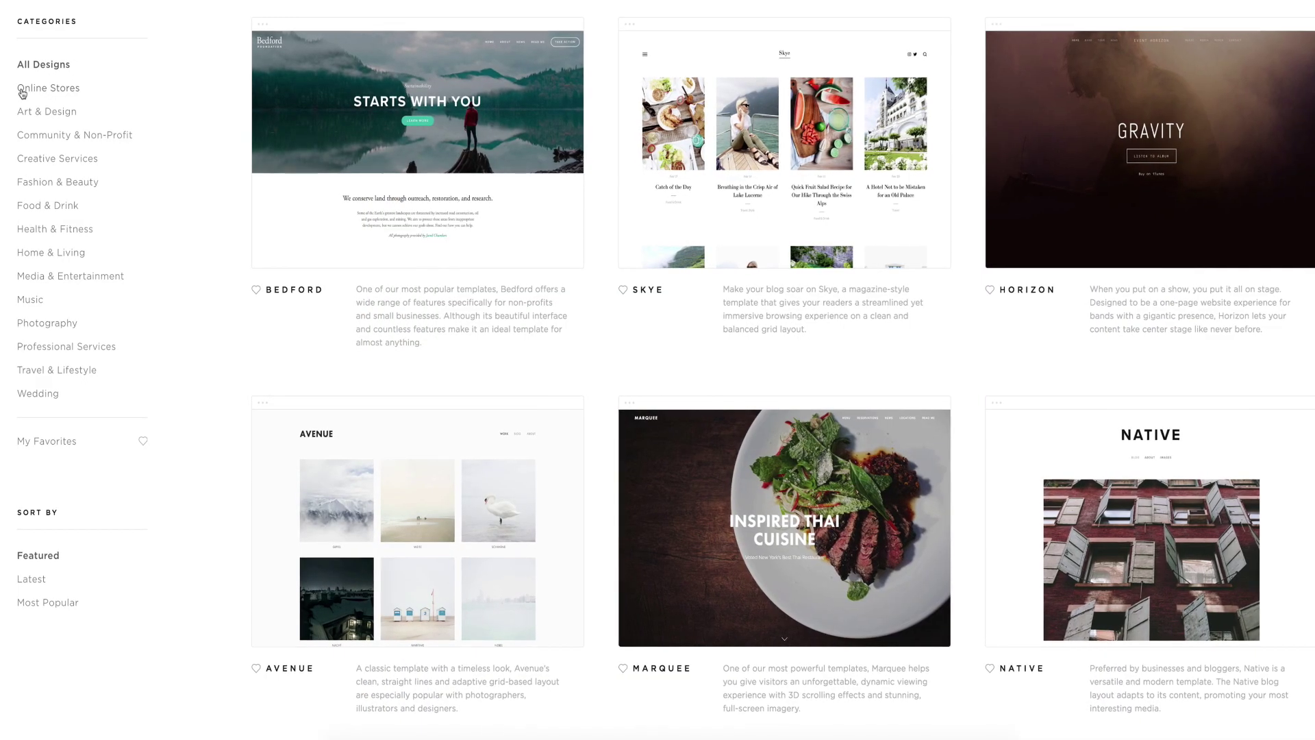
pyautogui.click(22, 88)
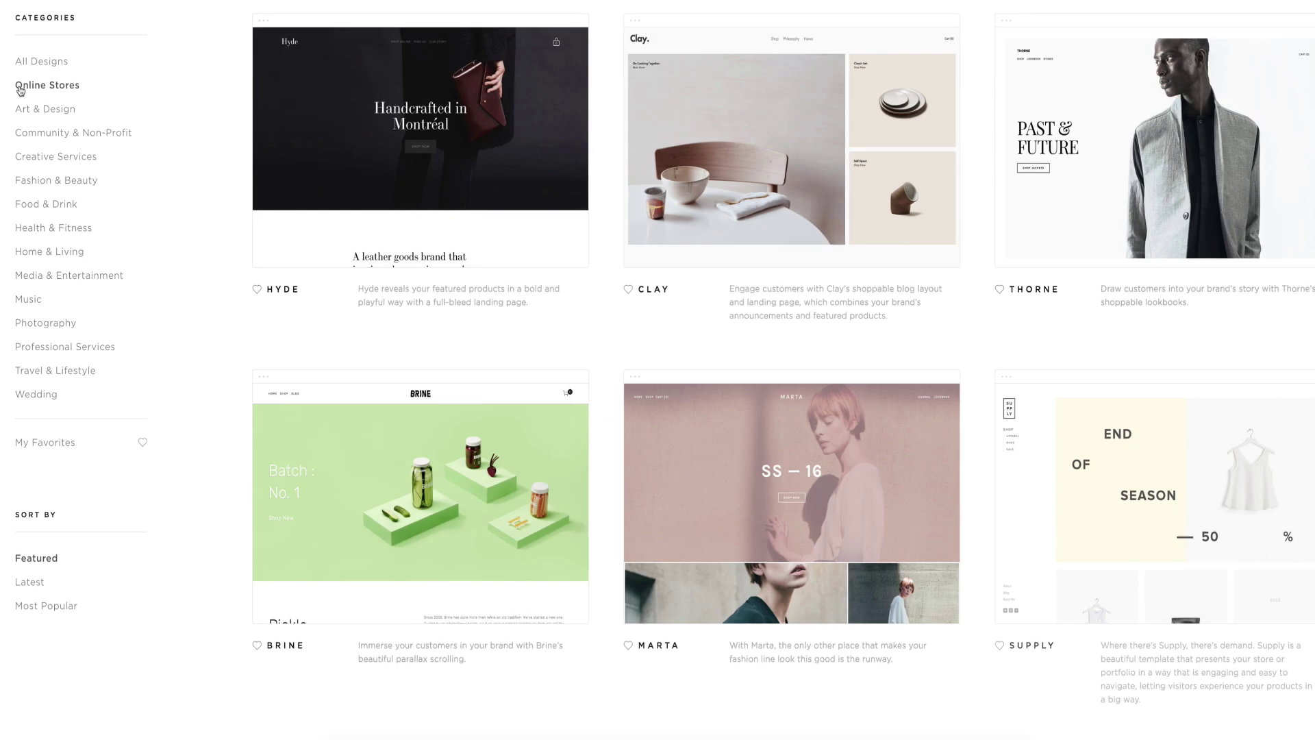
pyautogui.click(22, 108)
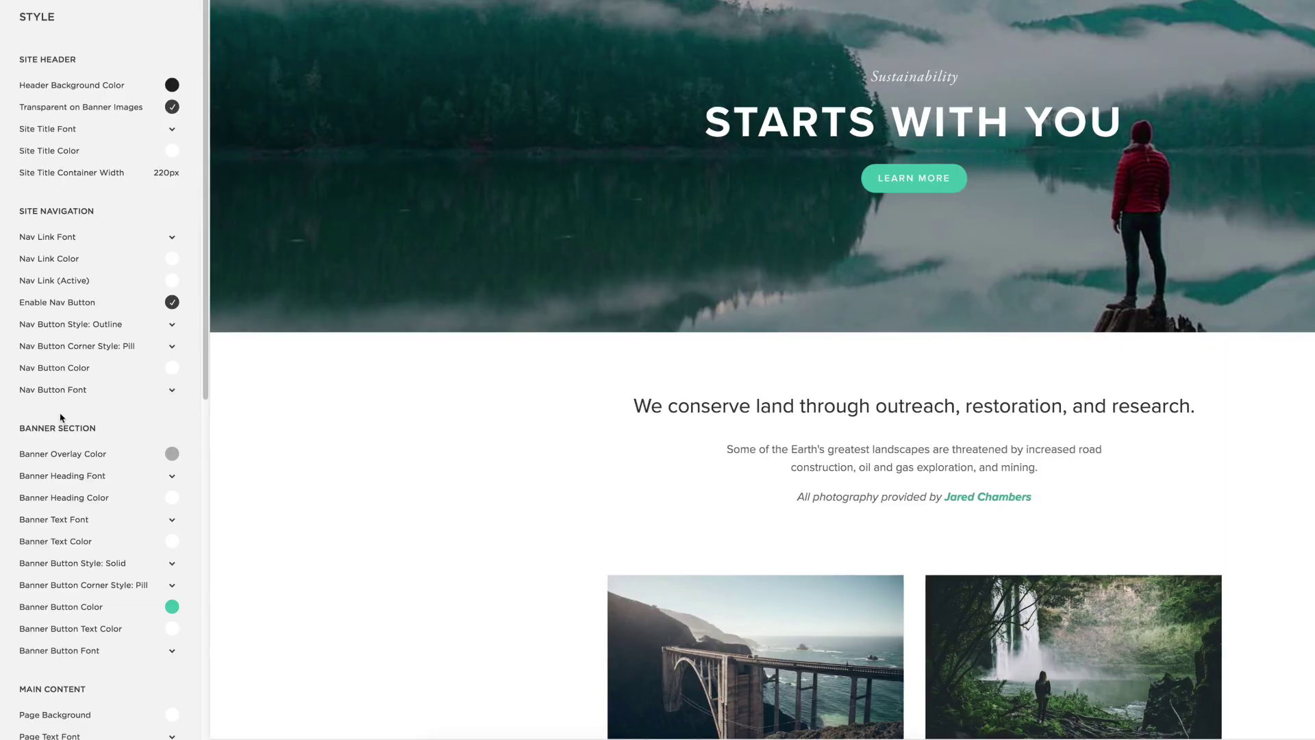
pyautogui.scroll(-5, 60, 418)
pyautogui.click(172, 390)
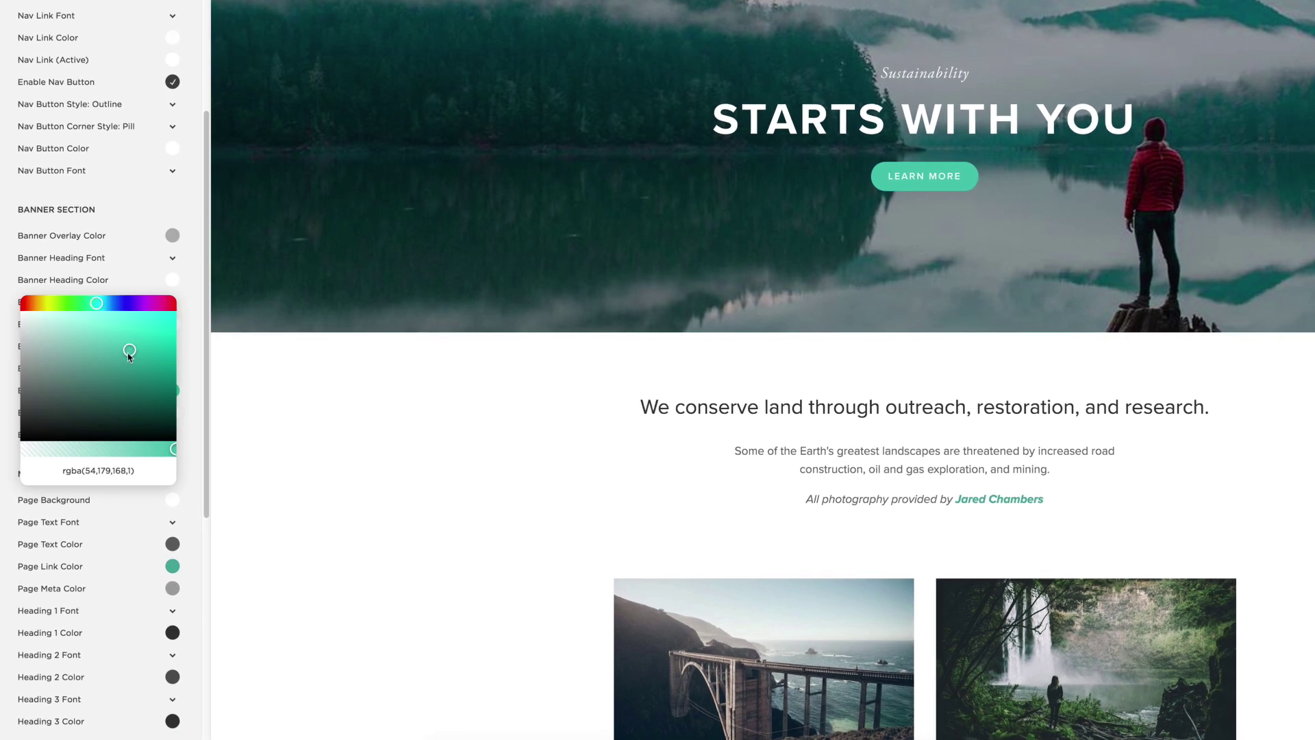